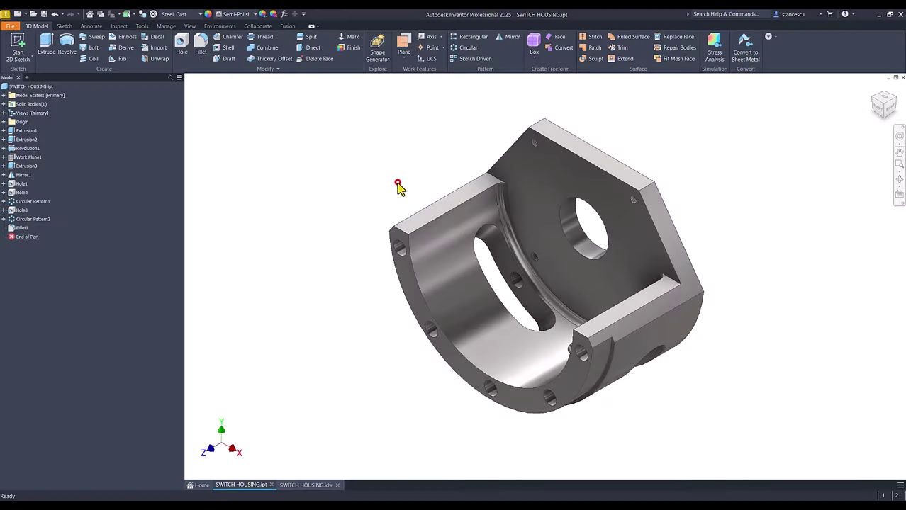
- Reset to the home view and bring up the SWITCH HOUSING.idw drawing with its 106942,018 mm^3 volume note
click(398, 181)
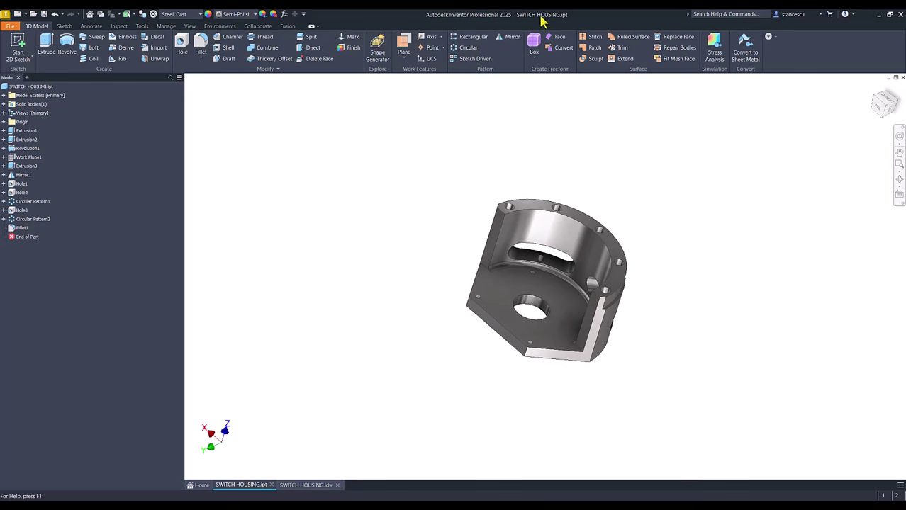
key(F6)
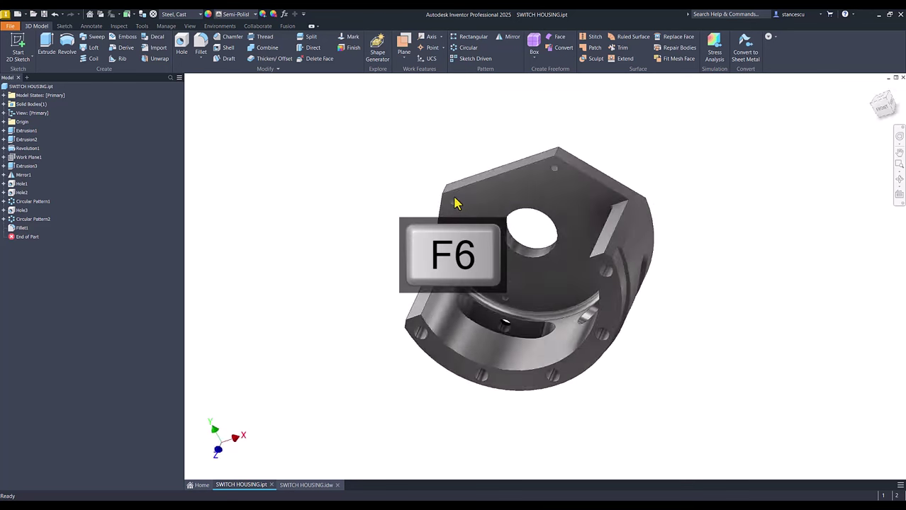
click(304, 486)
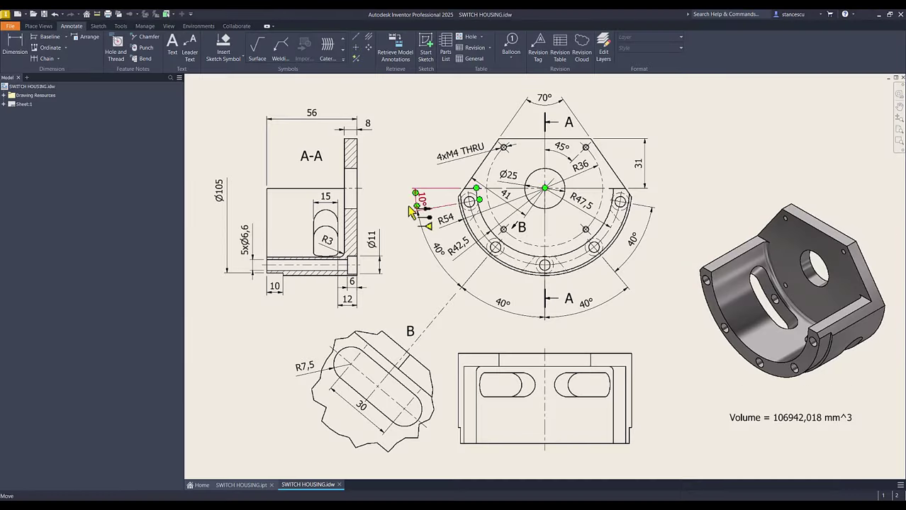
click(498, 144)
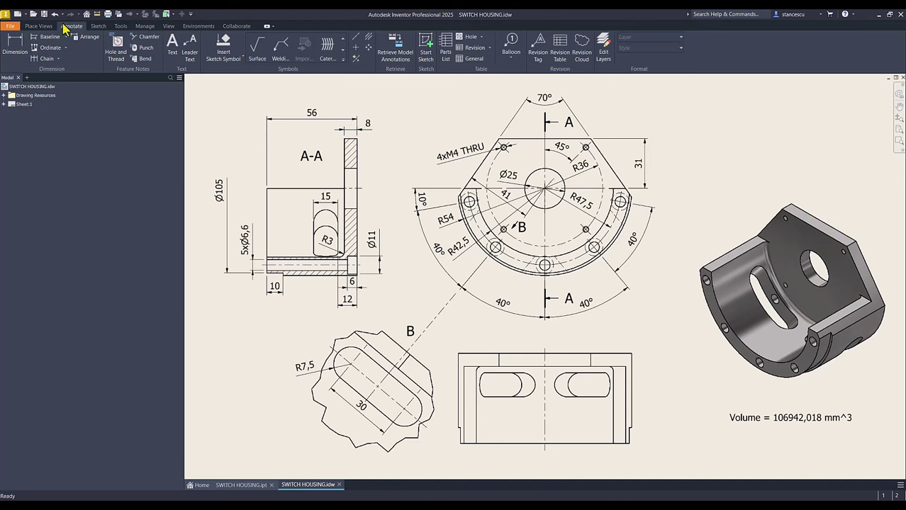
- Create a new Standard (mm) part and start a 2D sketch on the front origin plane
click(18, 15)
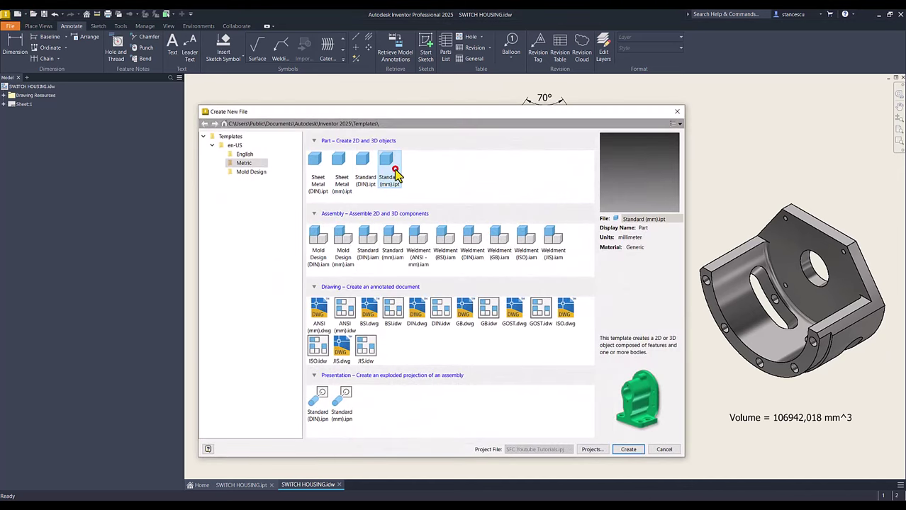
double_click(394, 171)
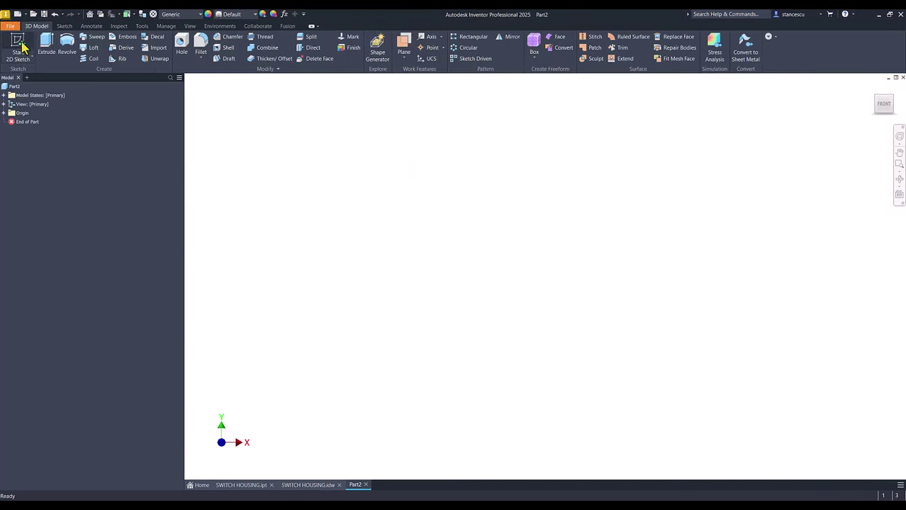
click(18, 44)
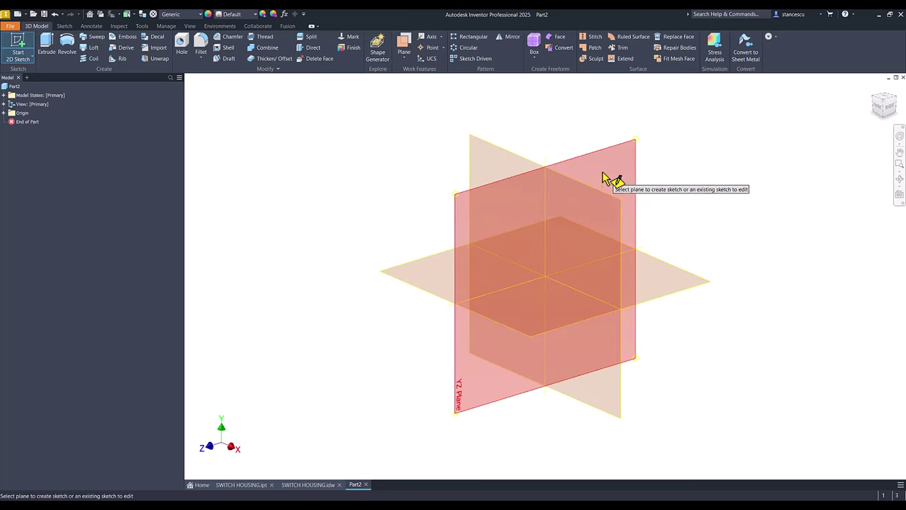
click(524, 162)
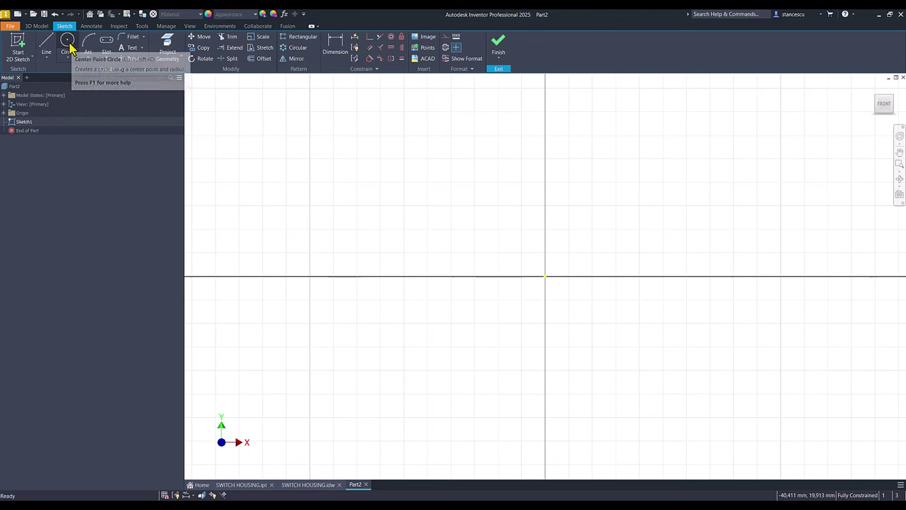
- Draw a radius 54 circle centred on the sketch origin
click(70, 45)
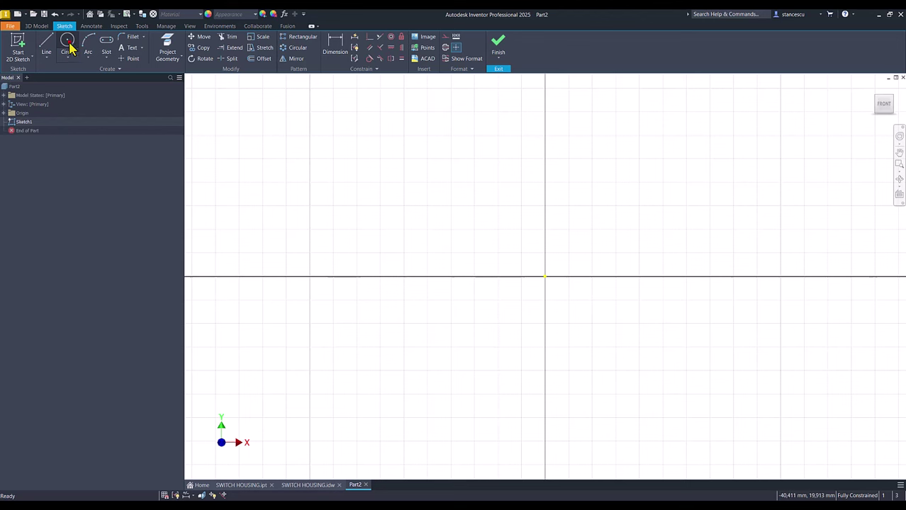
click(545, 277)
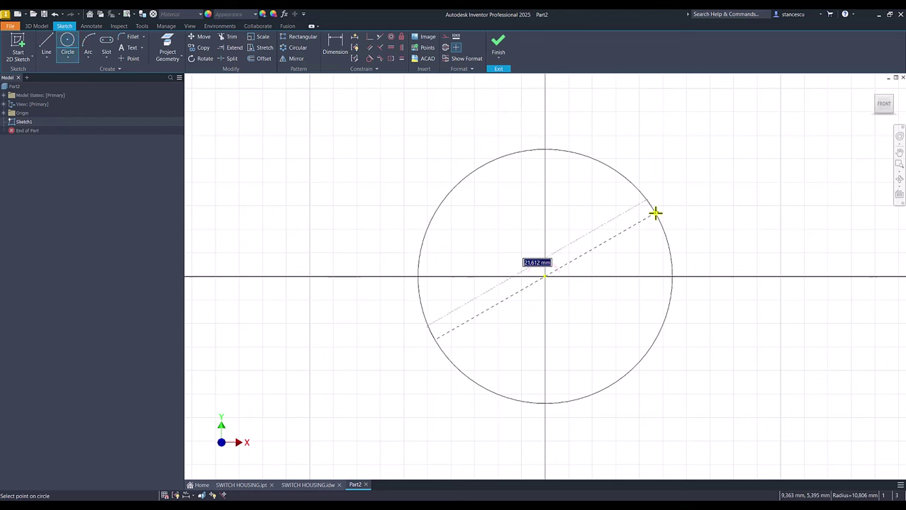
right_click(654, 213)
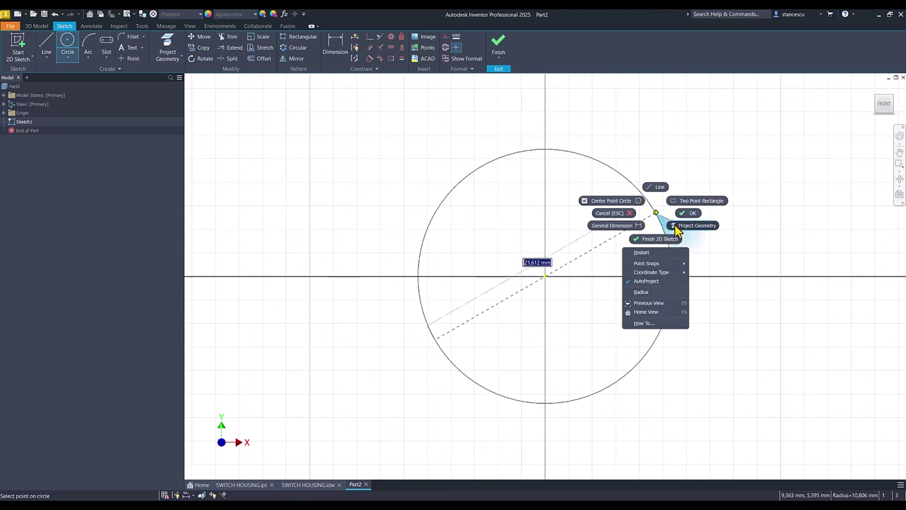
click(640, 293)
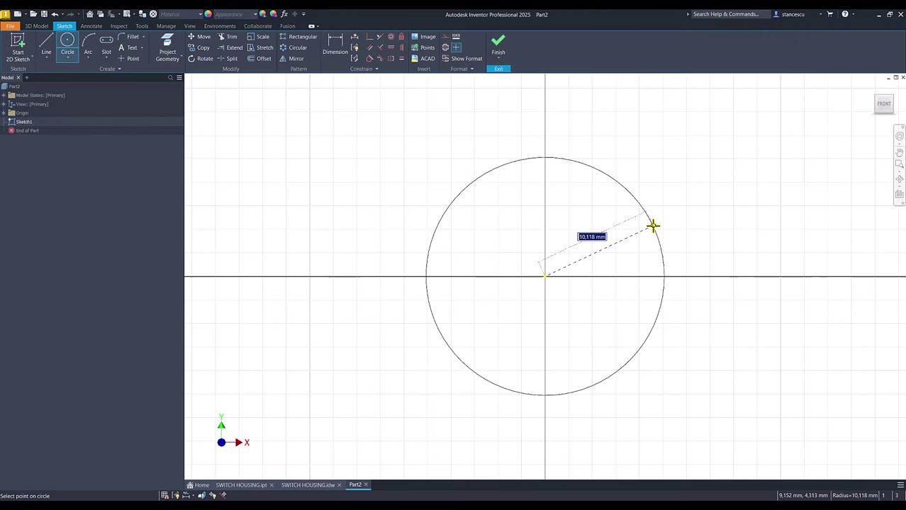
text(54)
key(Return)
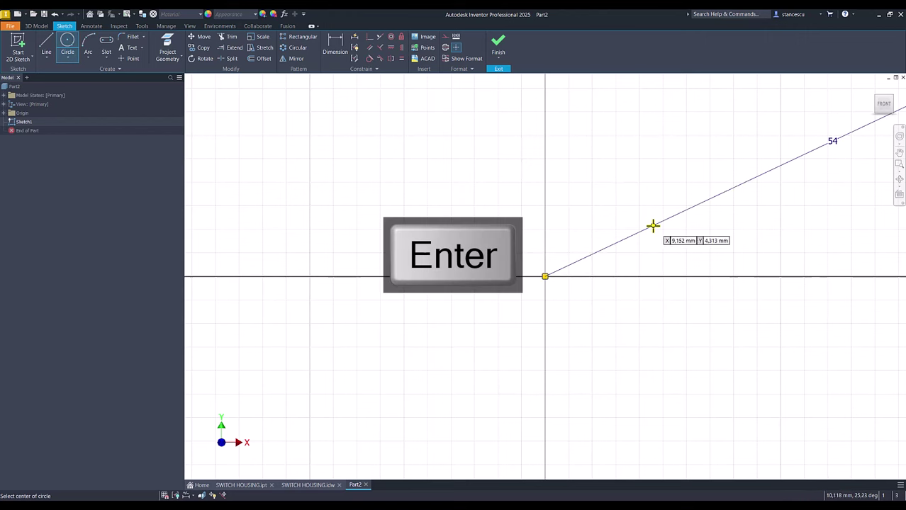
key(Num_Lock)
key(Home)
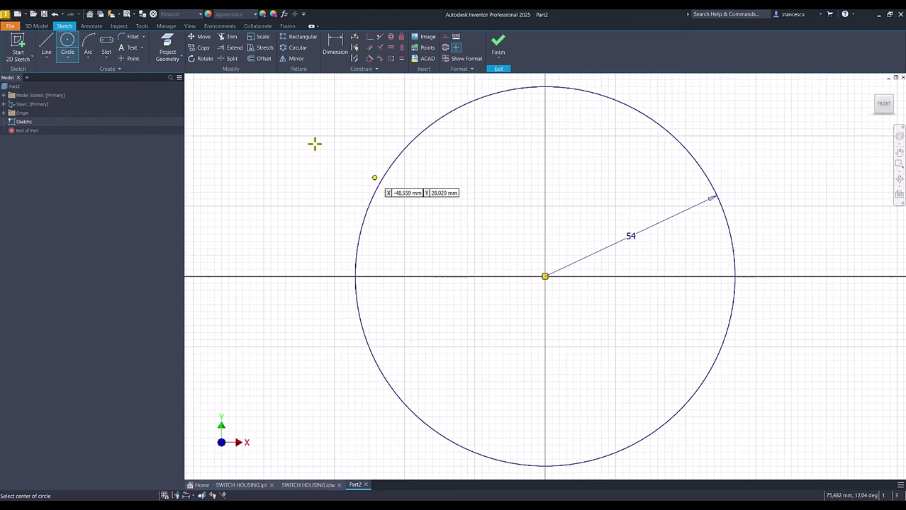
- Draw three joined lines across the circle forming a trapezoid-like outline
click(45, 44)
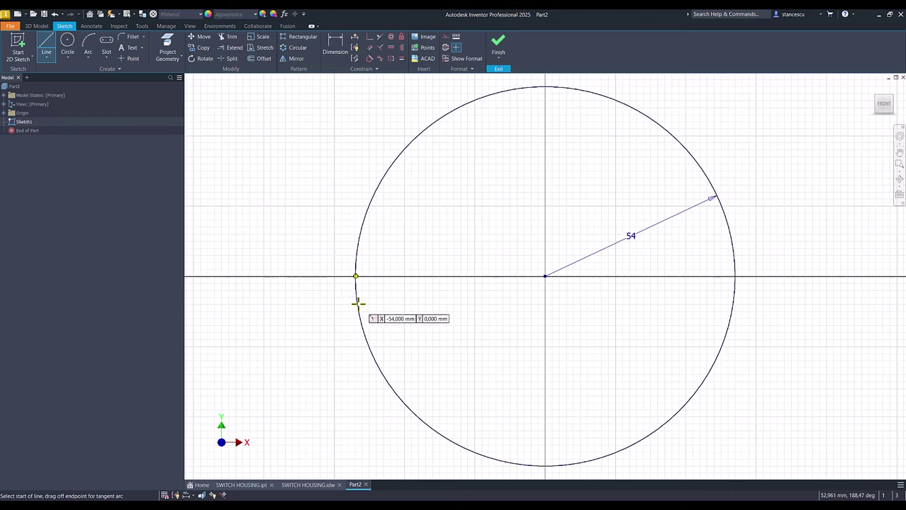
click(359, 313)
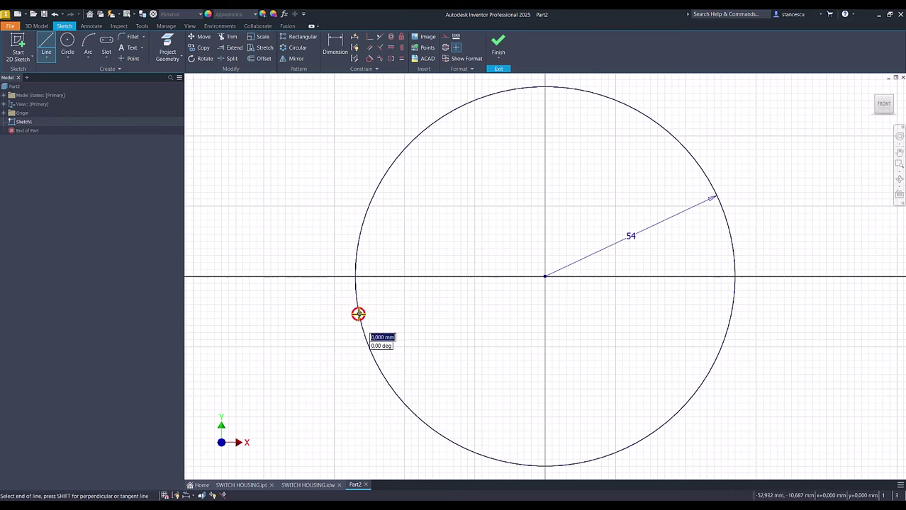
click(463, 140)
click(646, 140)
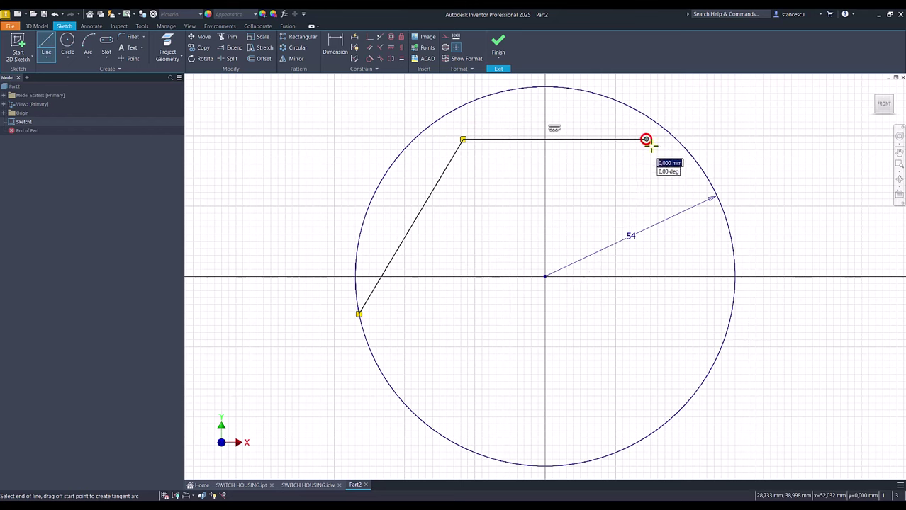
click(731, 319)
- Dimension the top line 31 mm above the centre point
key(Escape)
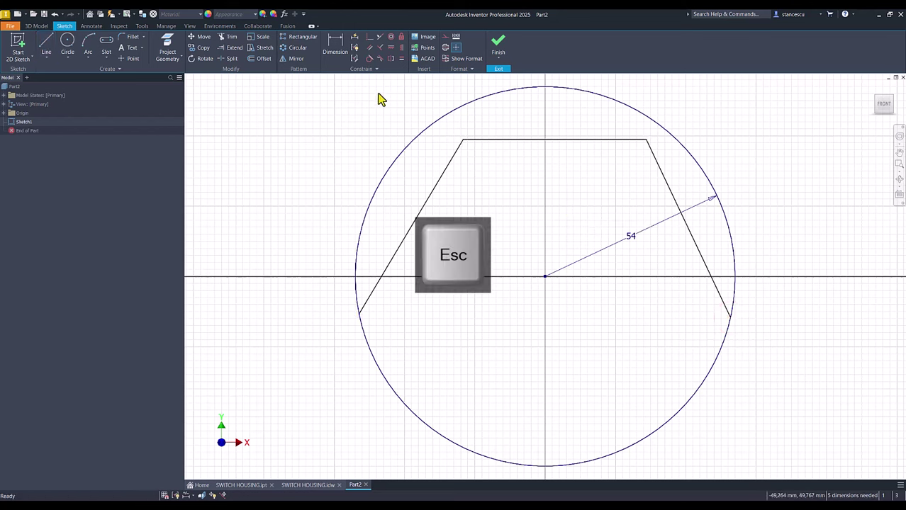
click(337, 45)
click(521, 139)
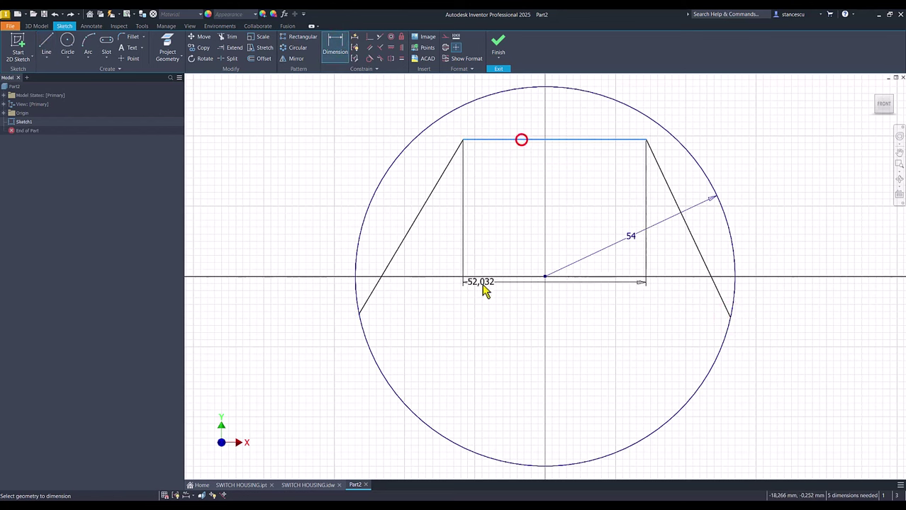
click(546, 278)
click(790, 207)
text(31)
key(Return)
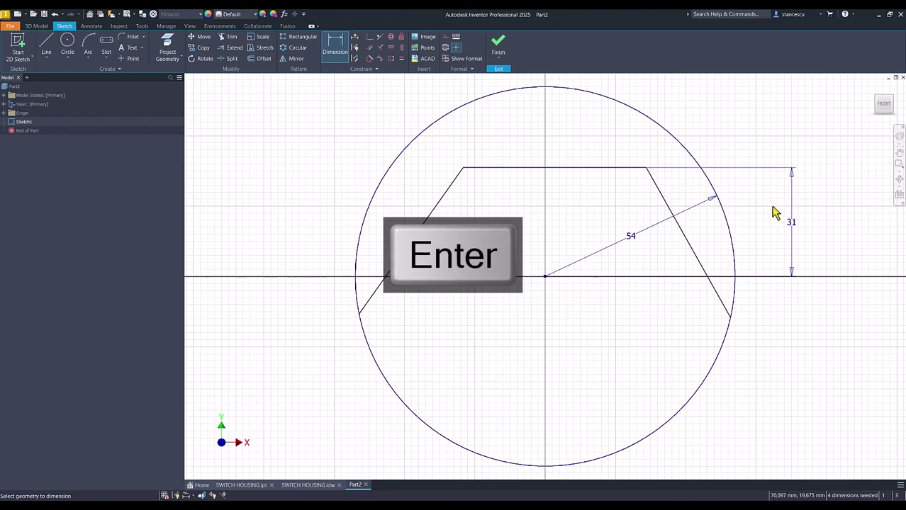
- Level the slanted lines' lower ends and make both slanted lines equal length
click(391, 48)
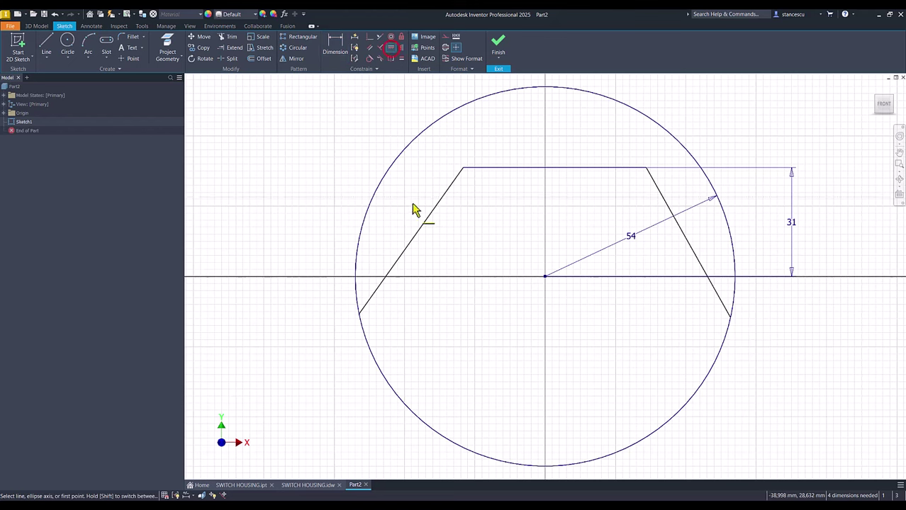
click(358, 316)
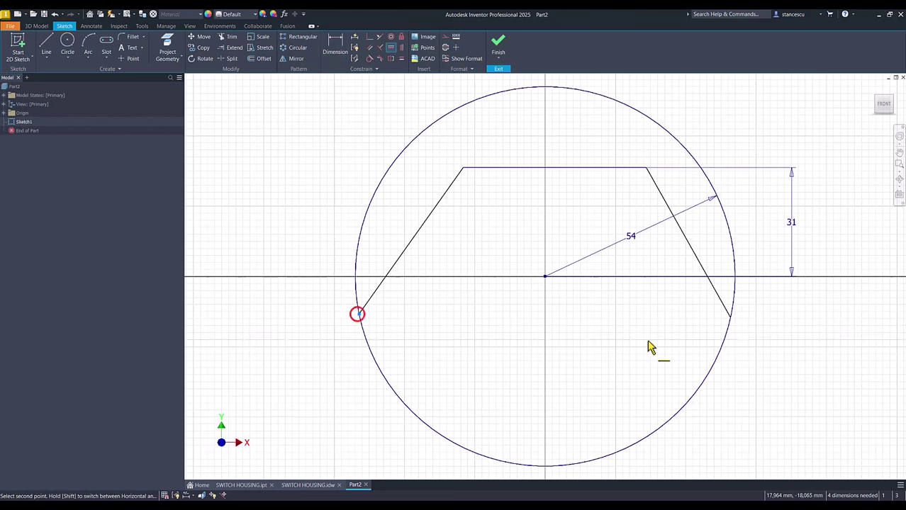
click(726, 319)
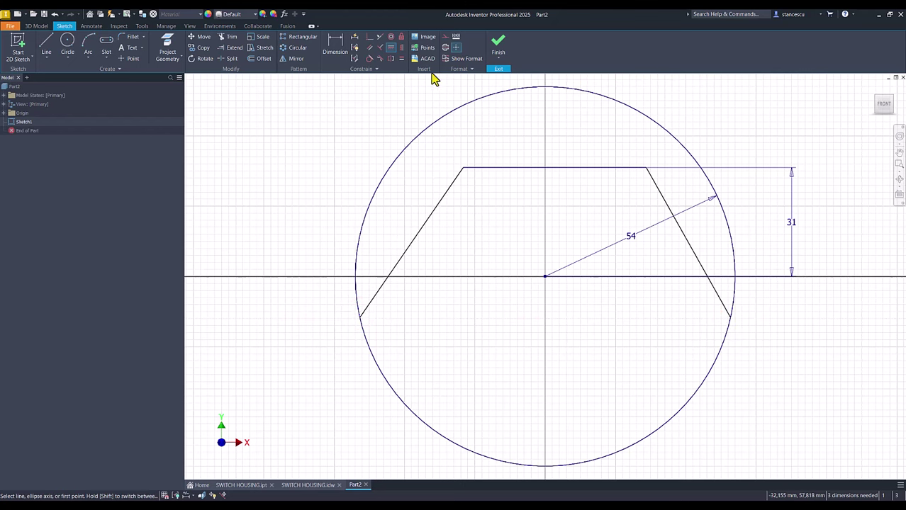
click(401, 59)
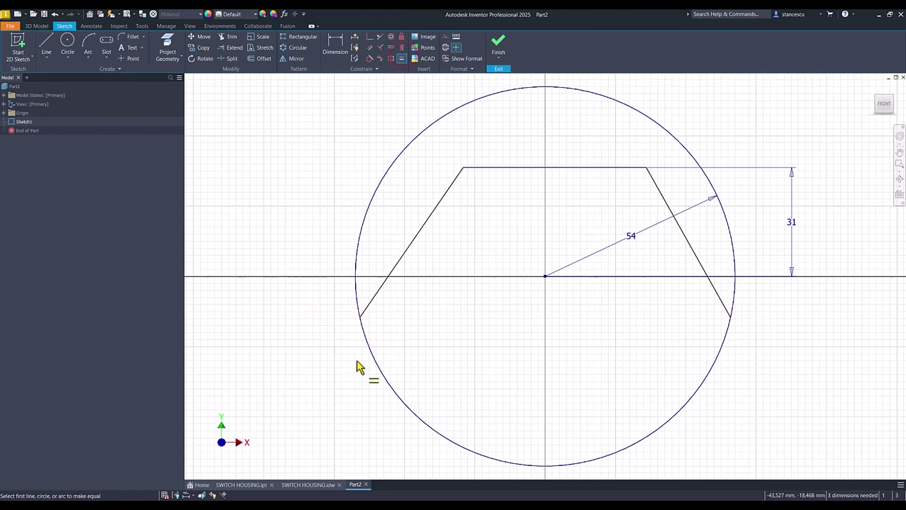
click(373, 305)
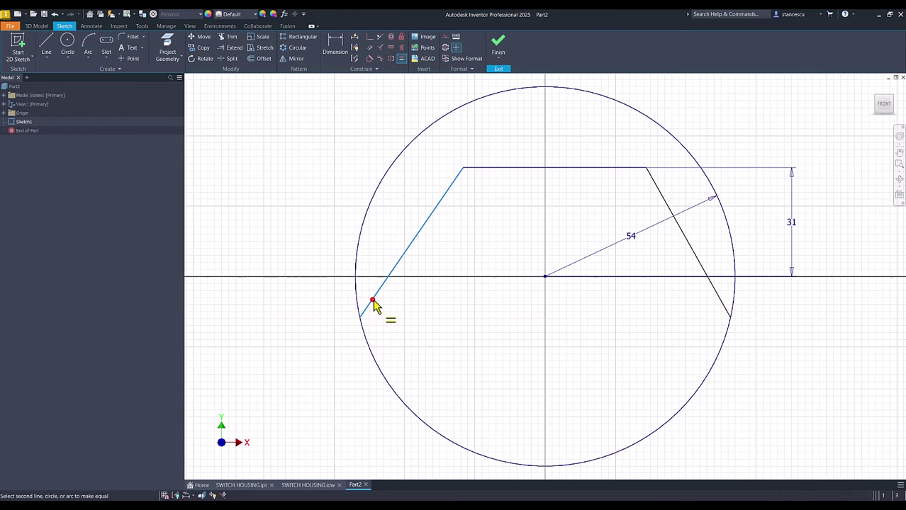
click(701, 263)
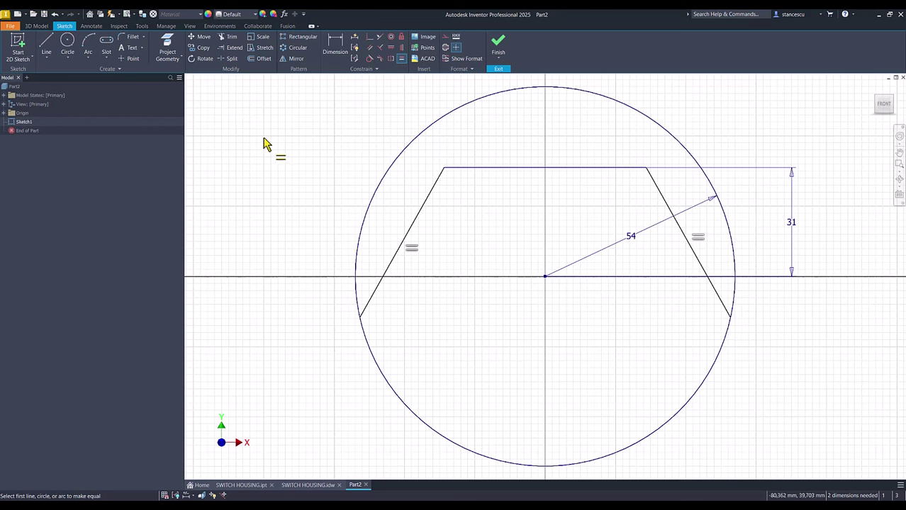
- Set the angle between the two slanted lines to 70°
click(339, 41)
click(436, 181)
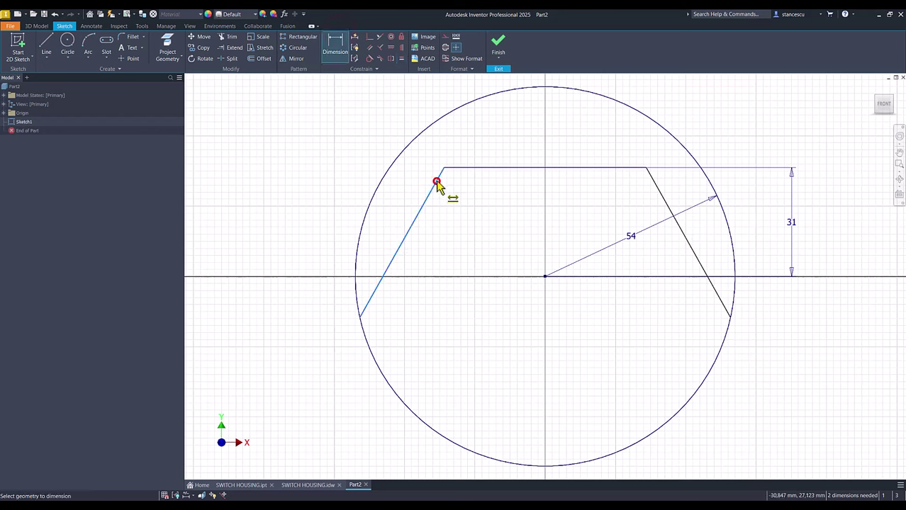
click(652, 179)
click(570, 128)
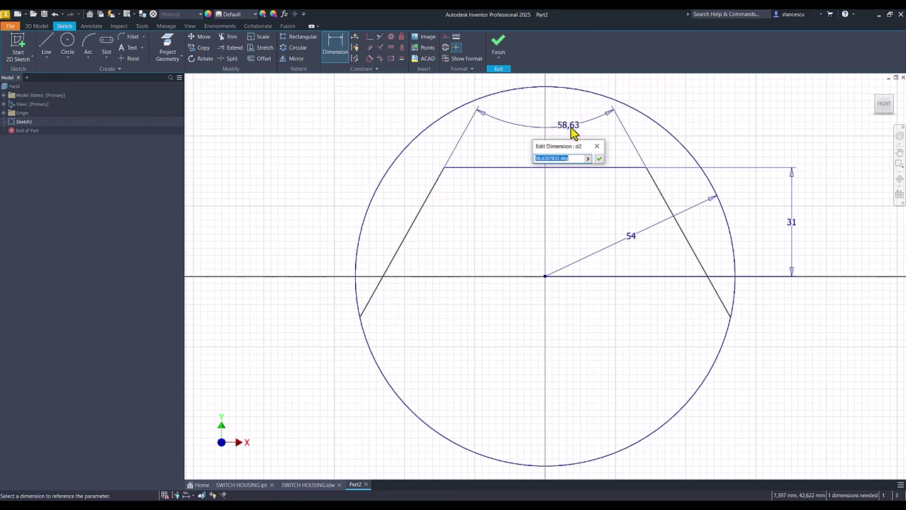
text(70)
key(Return)
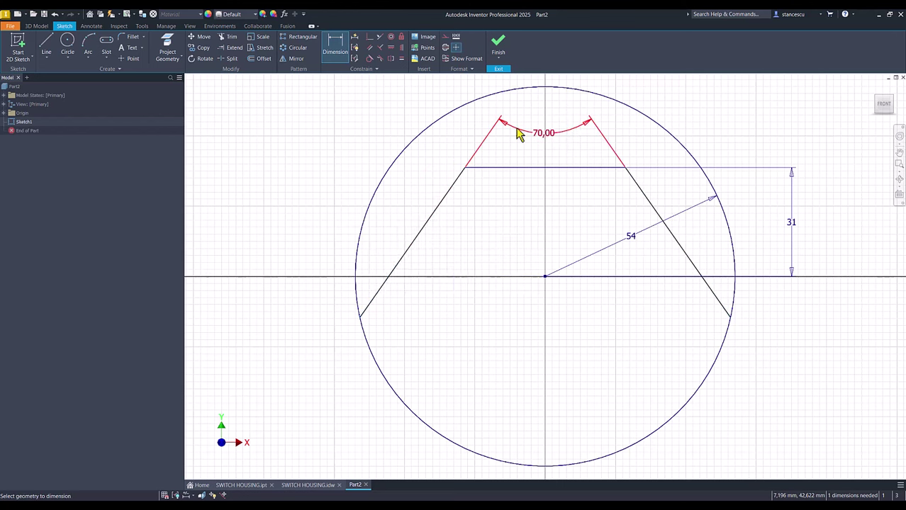
- Dimension the left slanted line 41 from the centre and trim the circle's upper arc
click(430, 220)
click(543, 278)
click(459, 312)
text(41)
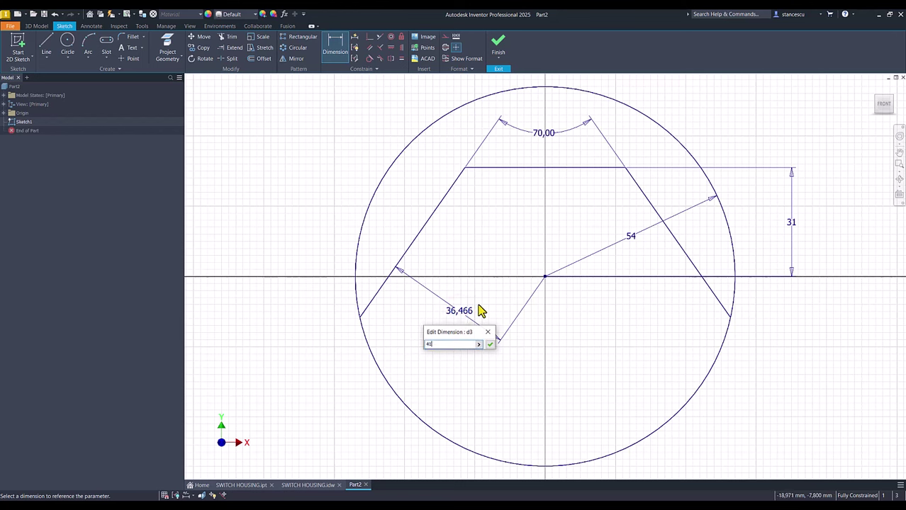
key(Return)
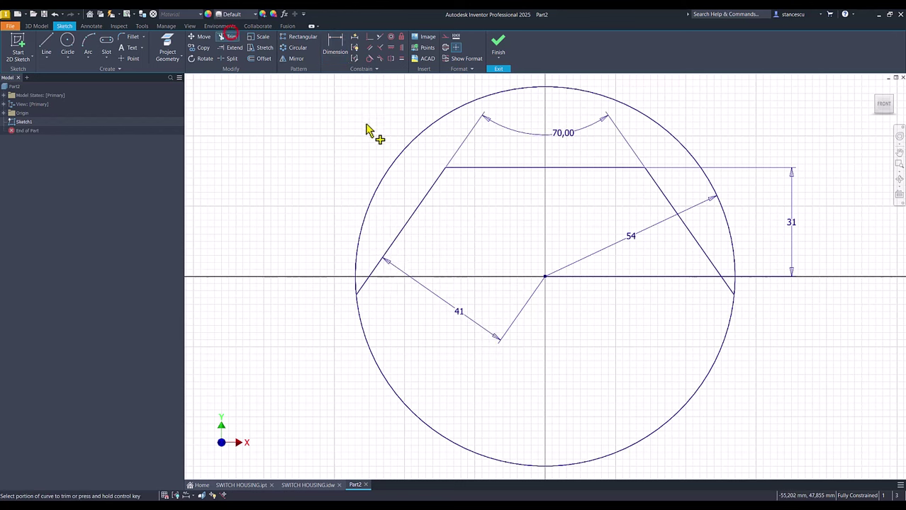
click(398, 157)
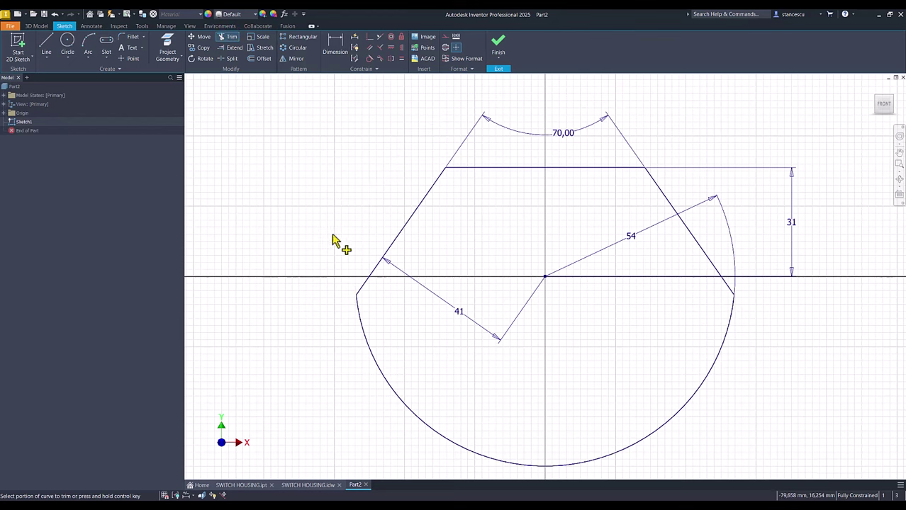
- Finish the sketch and extrude its profile 8 mm into a solid plate
click(500, 51)
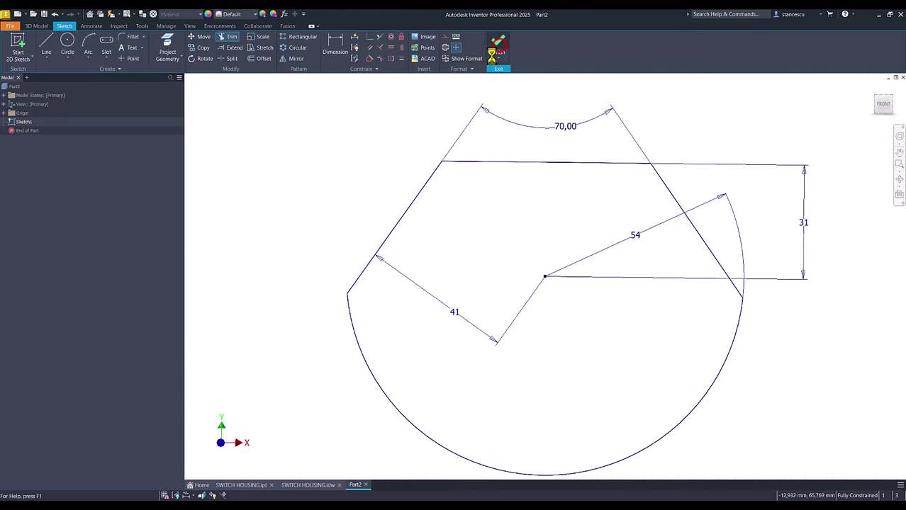
key(F6)
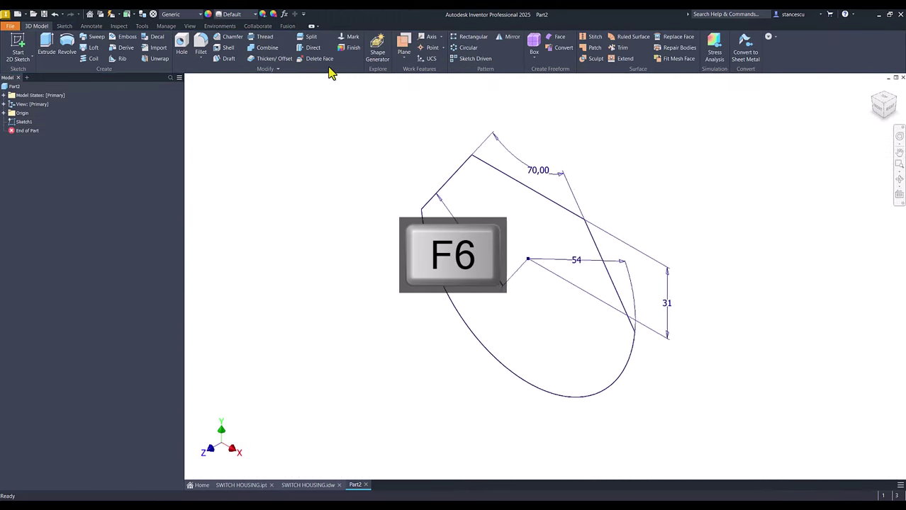
click(44, 44)
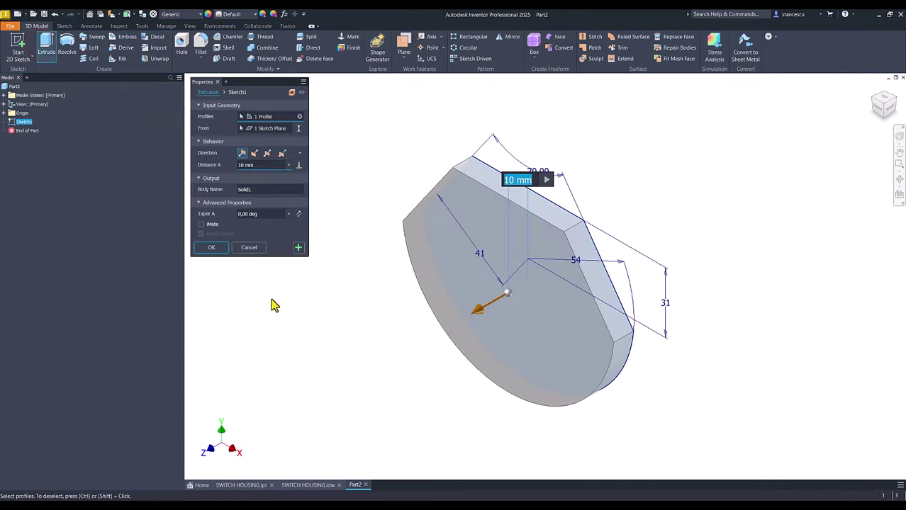
text(8)
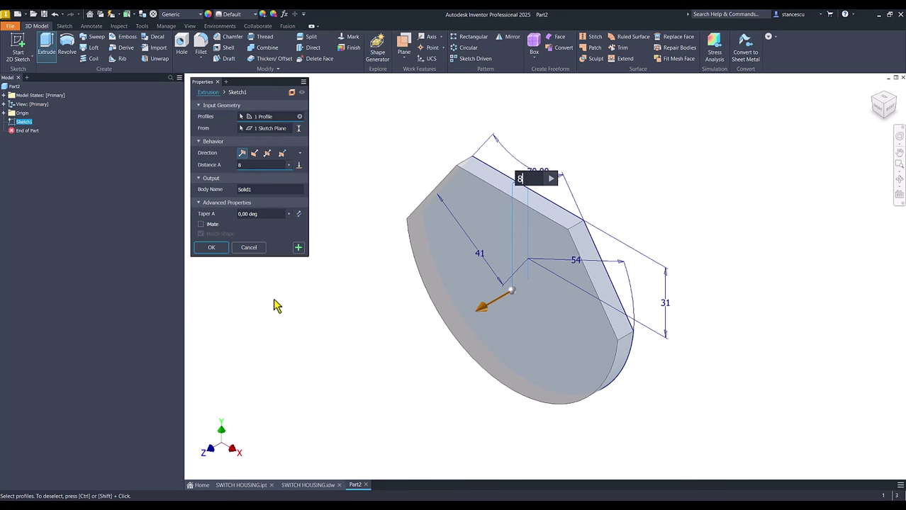
click(211, 248)
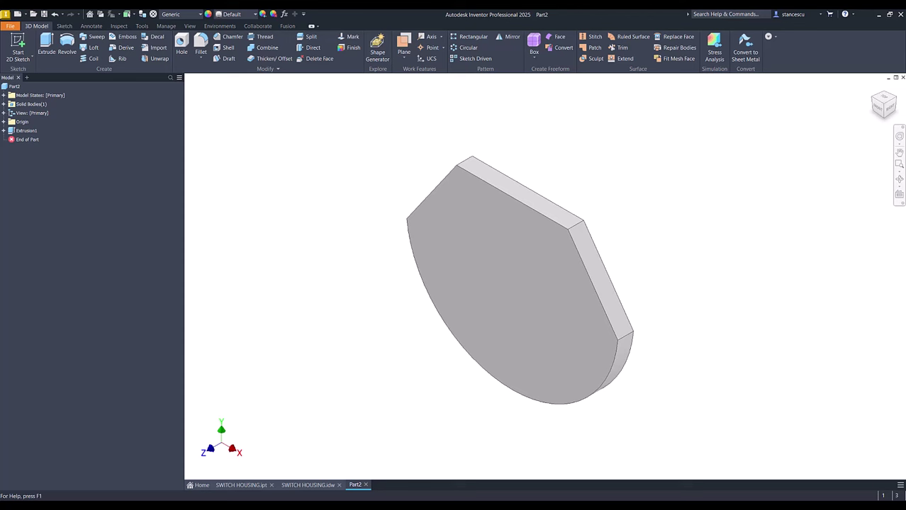
key(F6)
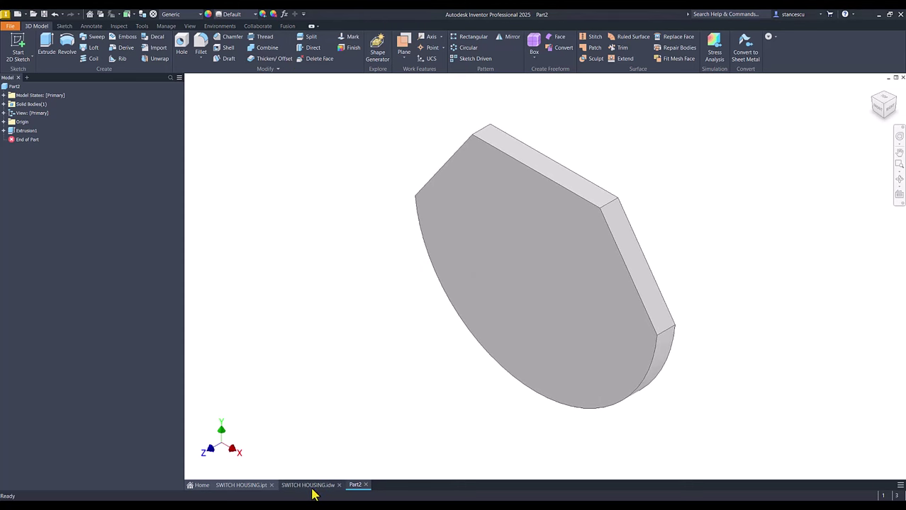
click(310, 486)
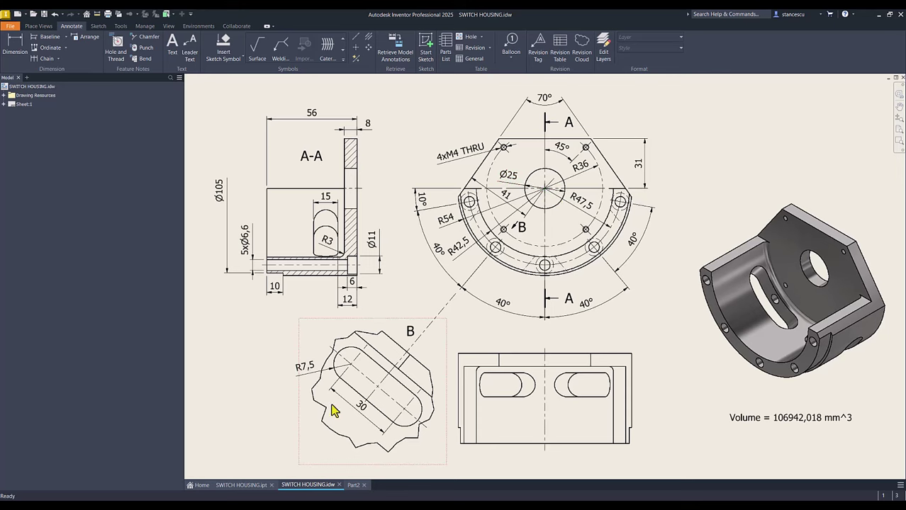
click(352, 485)
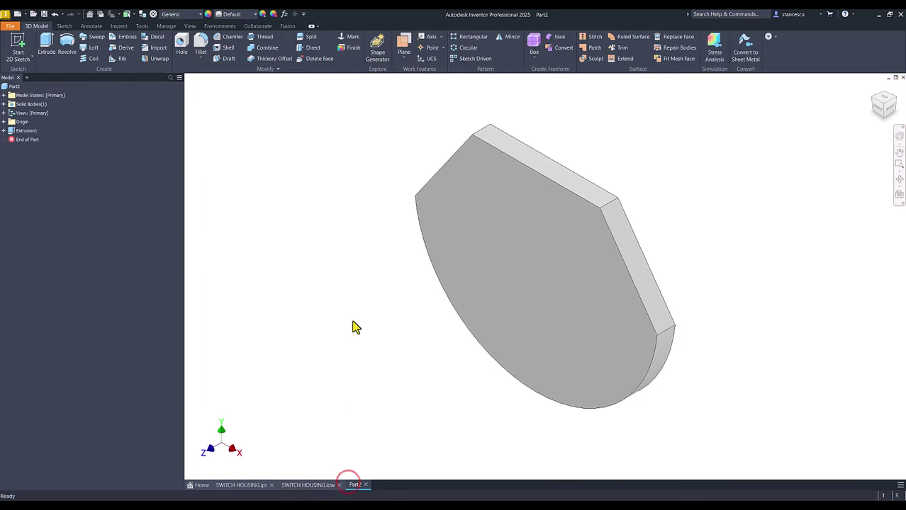
- Sketch a horizontal line between the slanted edges on the front face, constrained through the origin
click(534, 255)
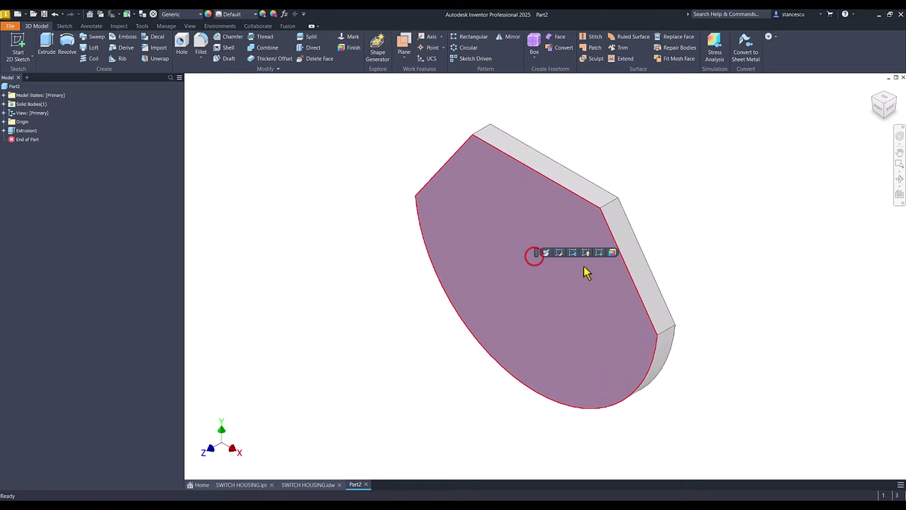
click(599, 254)
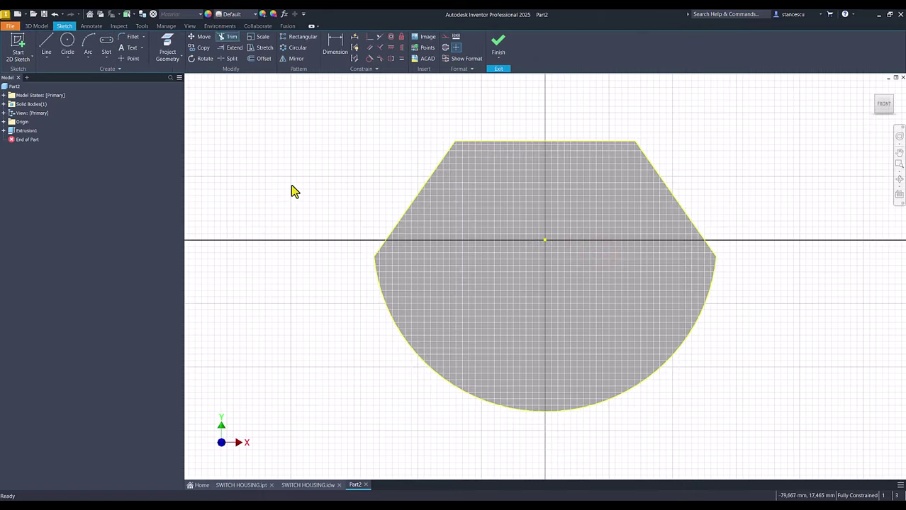
click(51, 46)
click(407, 209)
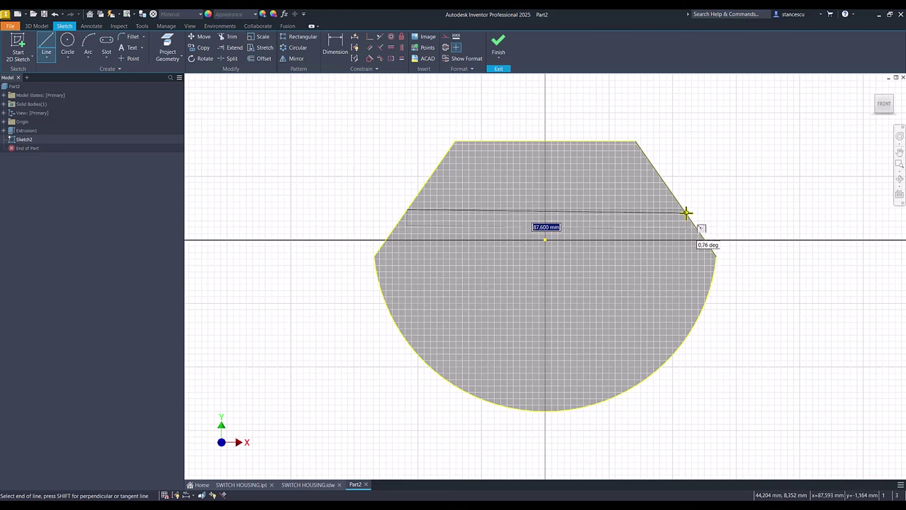
double_click(684, 210)
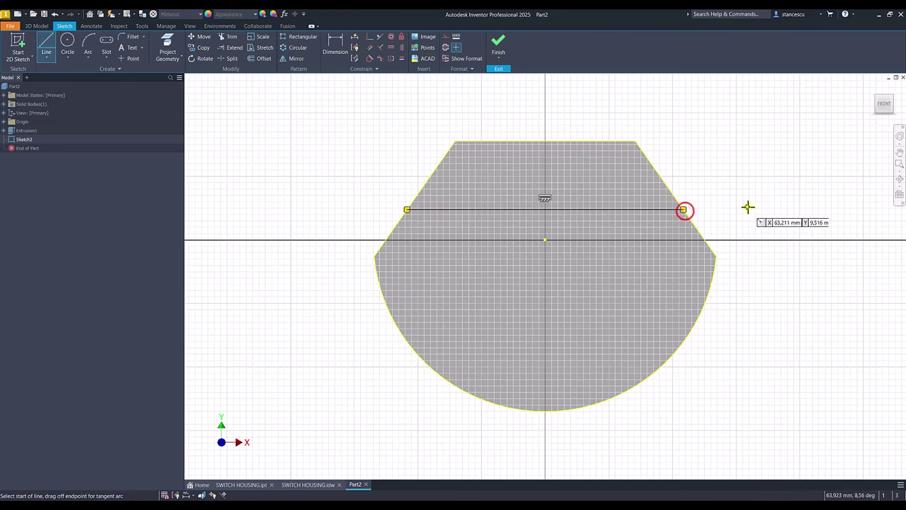
click(369, 38)
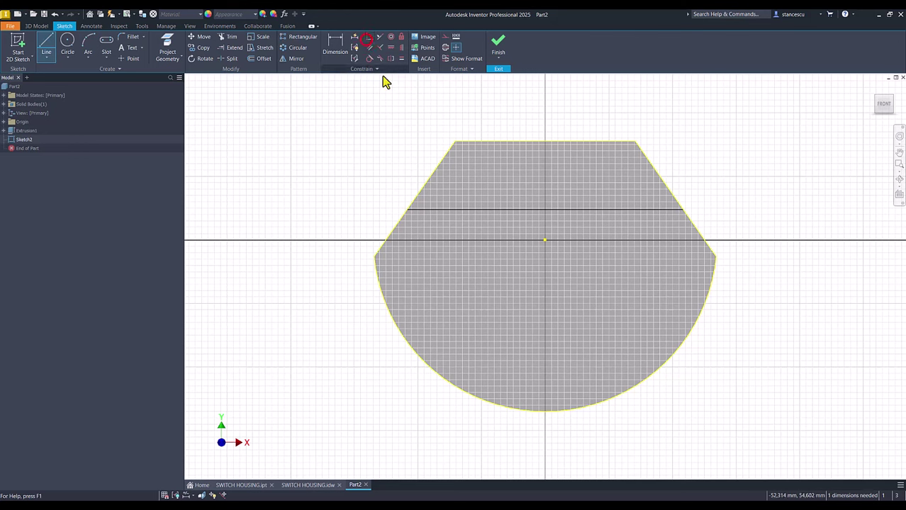
click(496, 211)
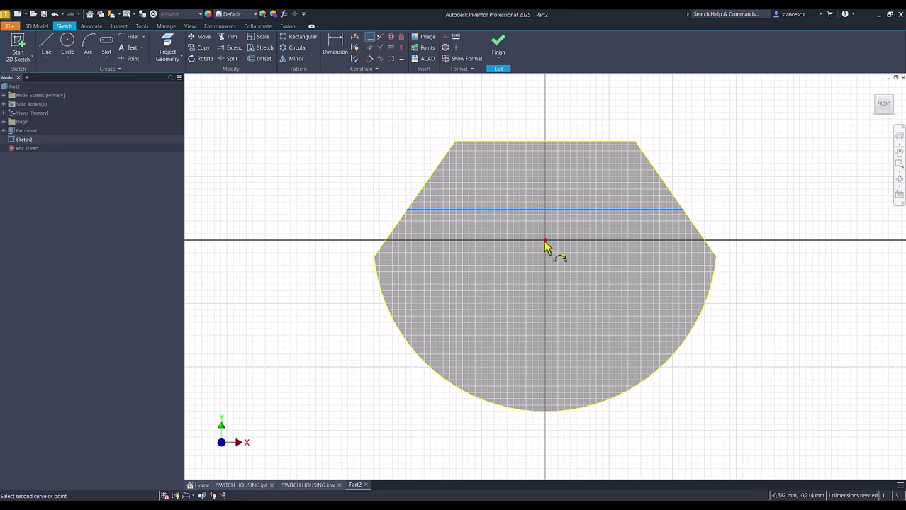
click(545, 241)
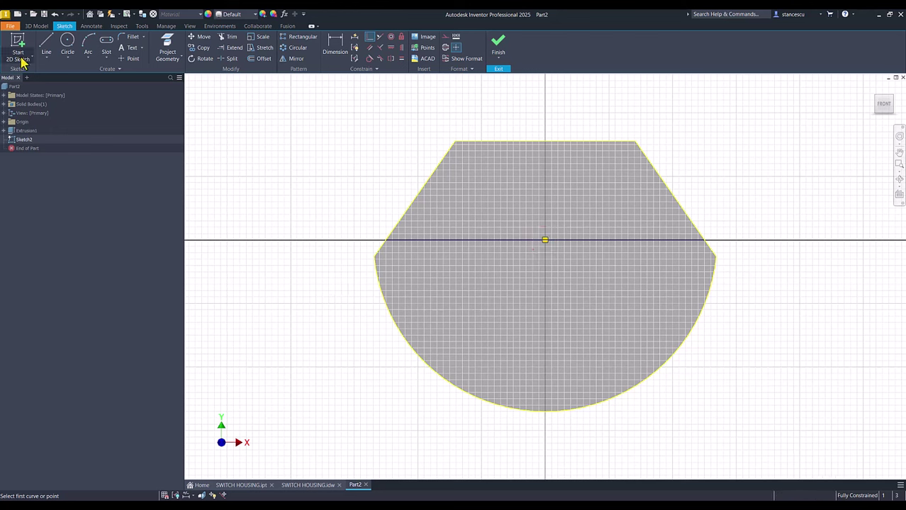
- Draw a 42,5-radius circle at the origin and trim away its upper arc
click(67, 43)
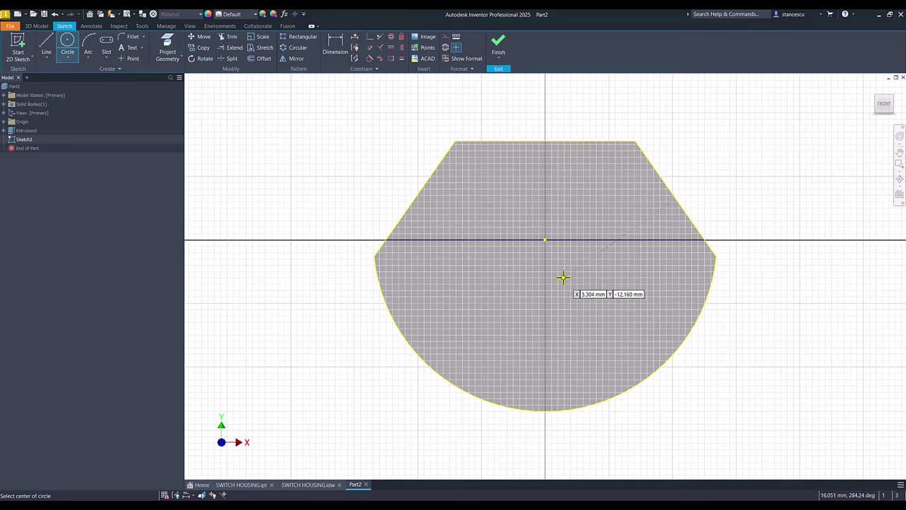
click(545, 240)
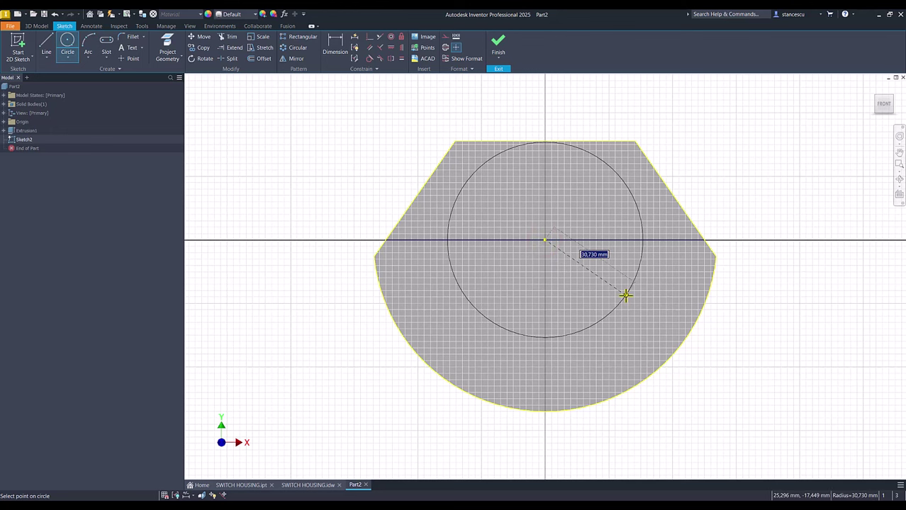
text(42,5)
key(Return)
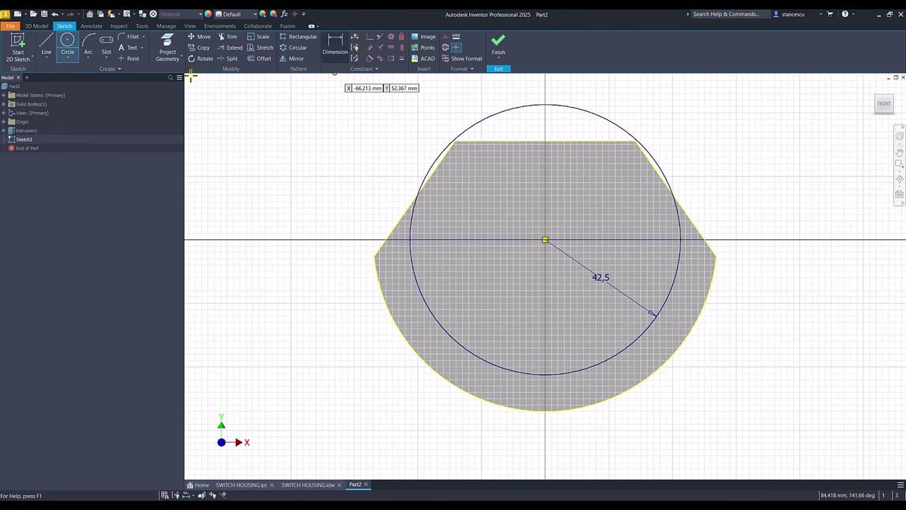
click(228, 37)
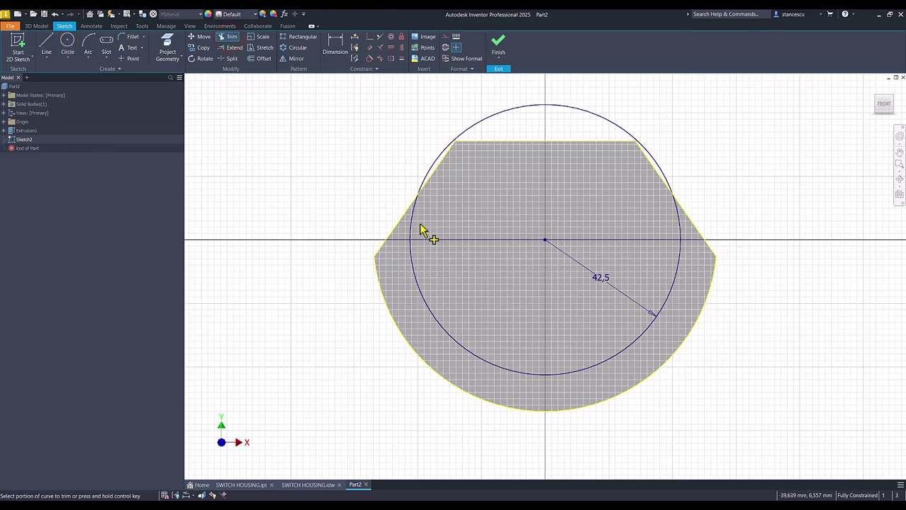
drag(410, 224, 425, 177)
drag(673, 196, 679, 219)
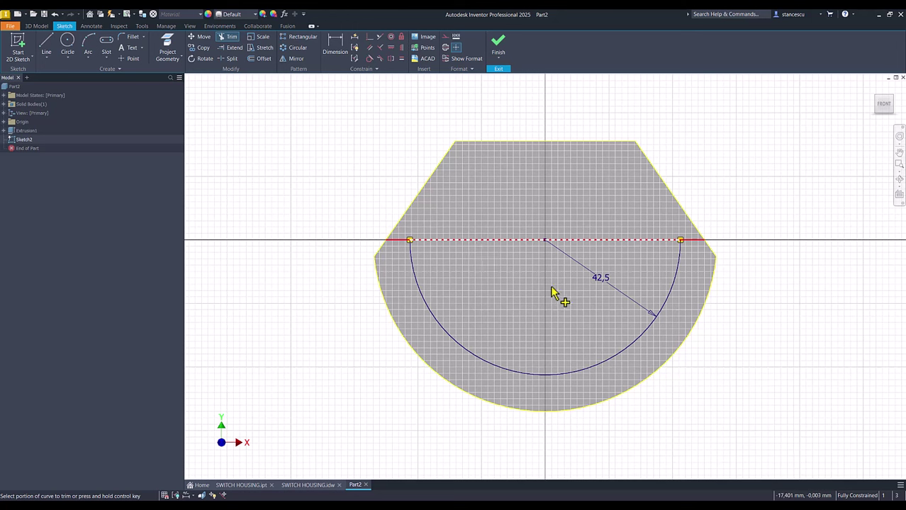
click(488, 241)
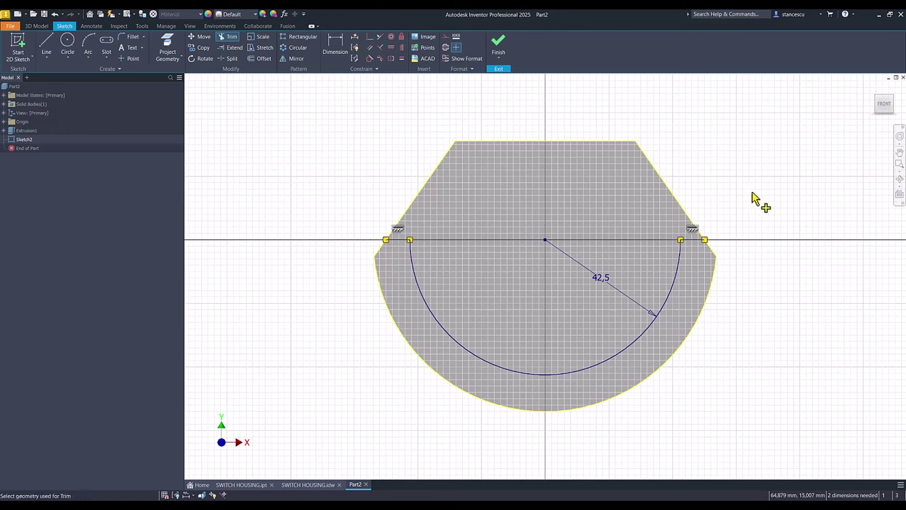
key(ctrl+z)
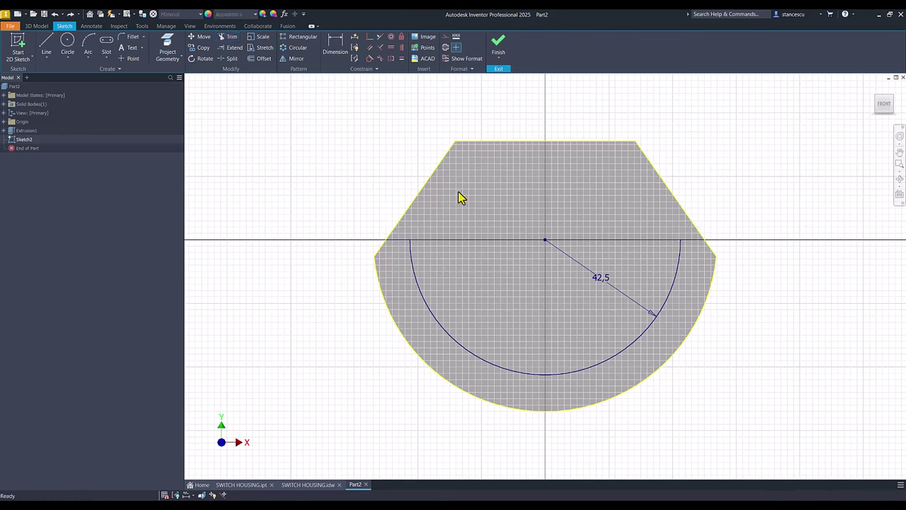
- Split the horizontal line at both arc ends and delete its middle segment
click(228, 59)
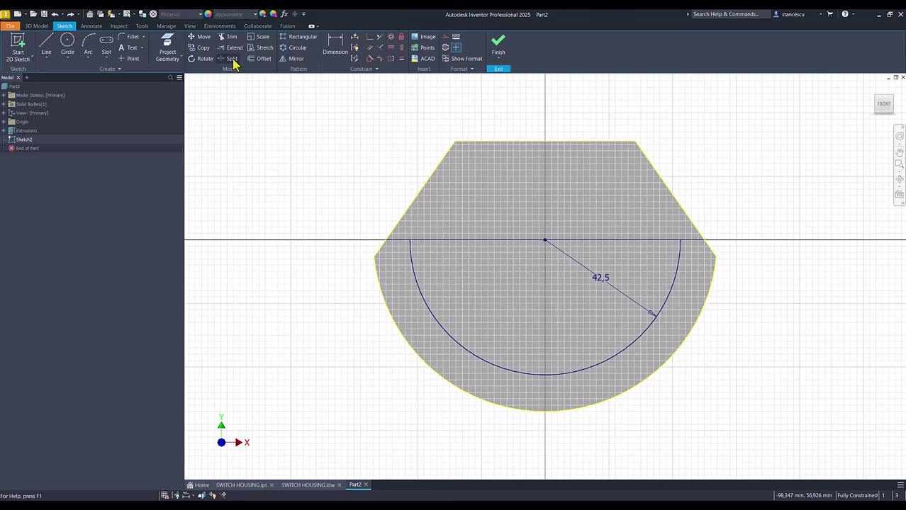
click(434, 241)
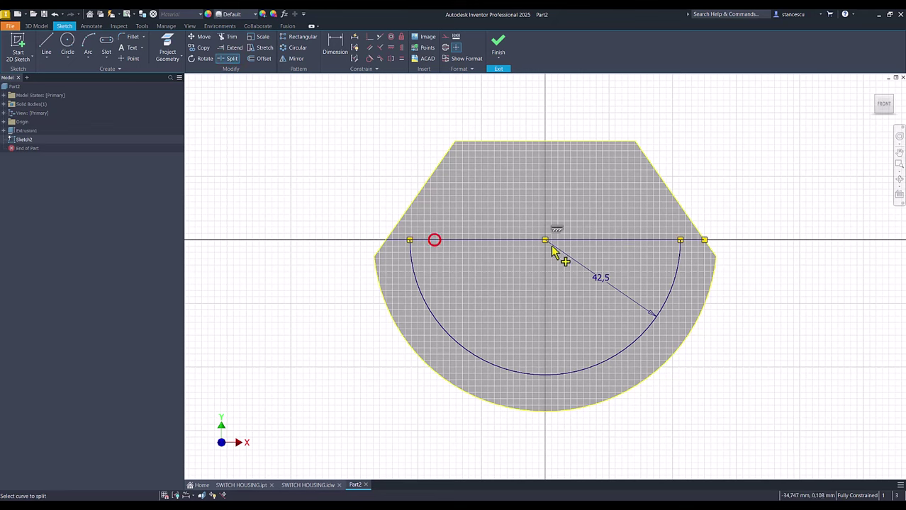
click(664, 242)
key(Escape)
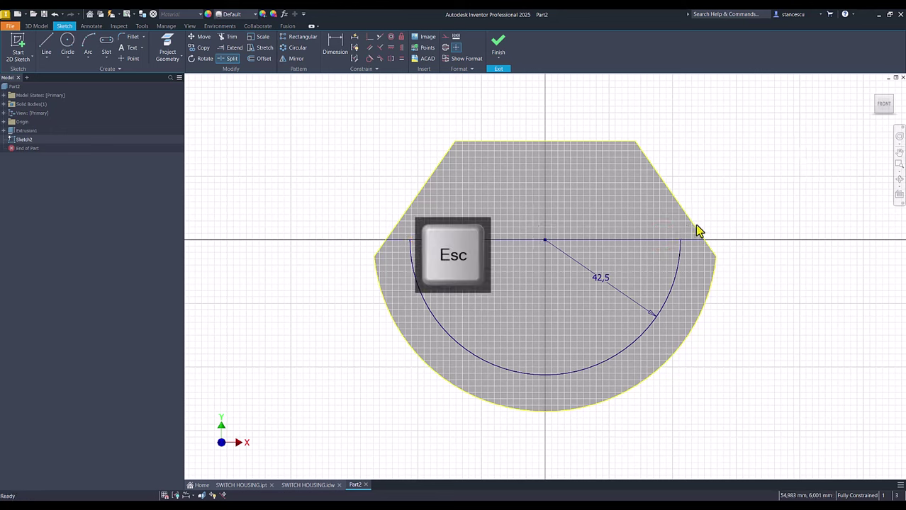
drag(643, 216, 624, 248)
right_click(785, 135)
click(818, 126)
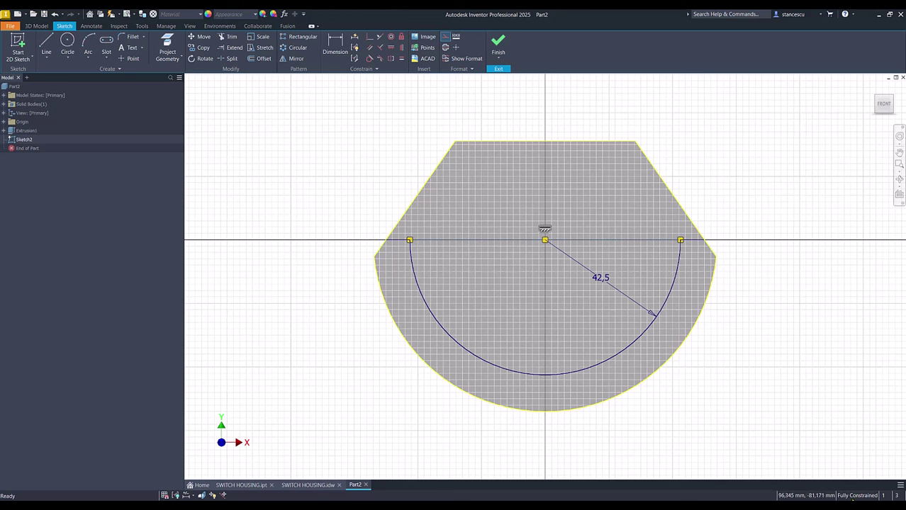
click(821, 359)
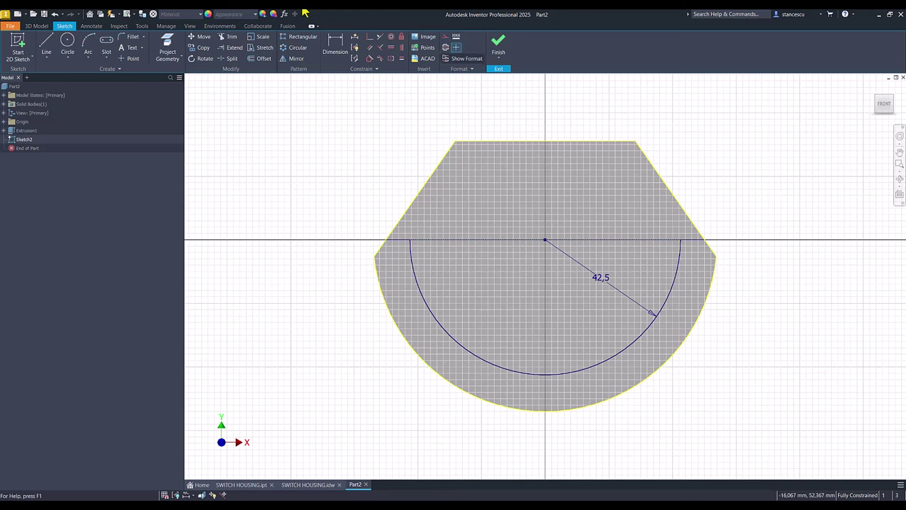
- Extrude the ring profile between the R42,5 arc and the plate edge by 56-8 mm
click(498, 44)
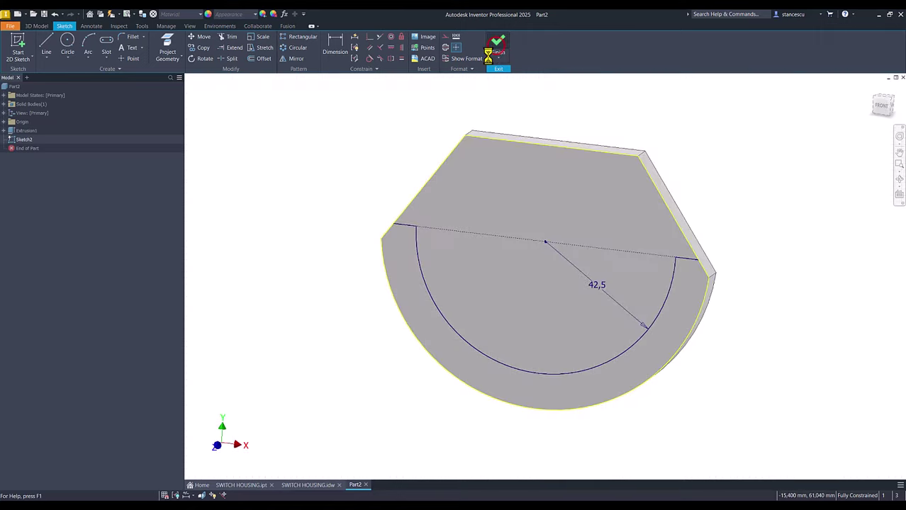
click(292, 485)
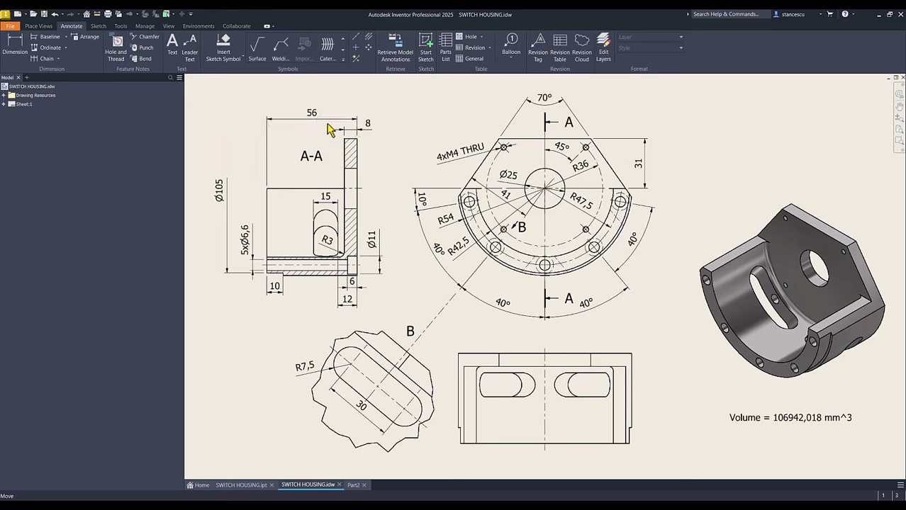
click(353, 484)
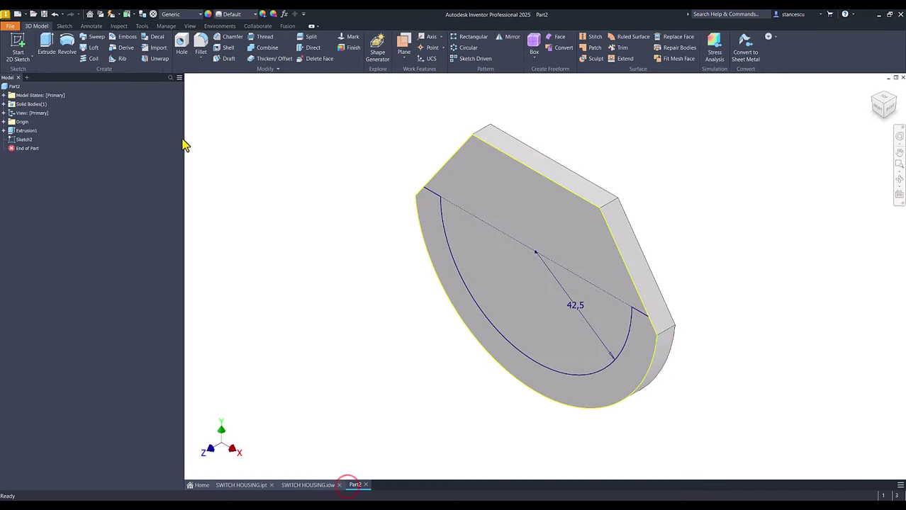
click(45, 44)
click(462, 309)
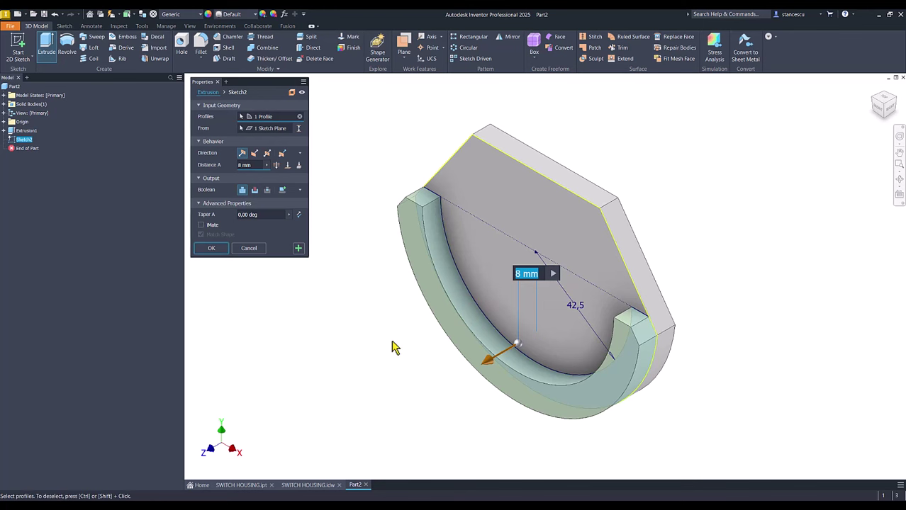
text(56-8)
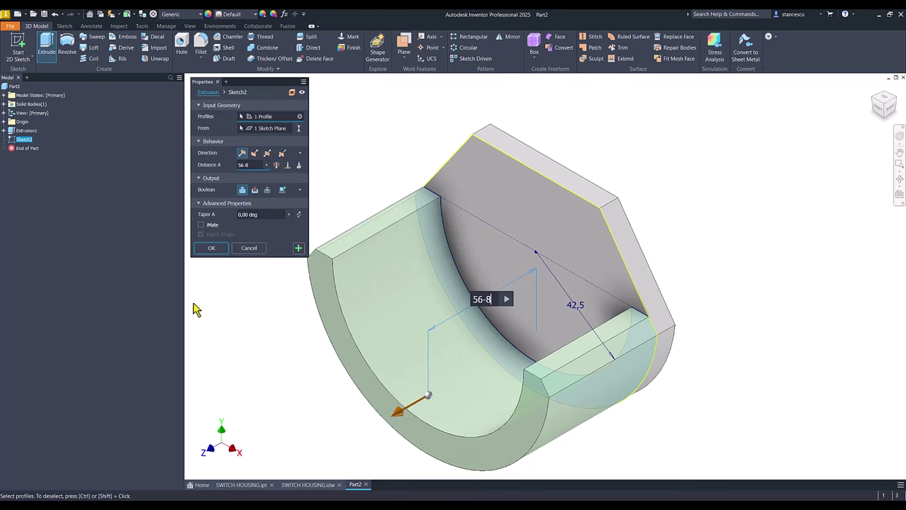
click(211, 248)
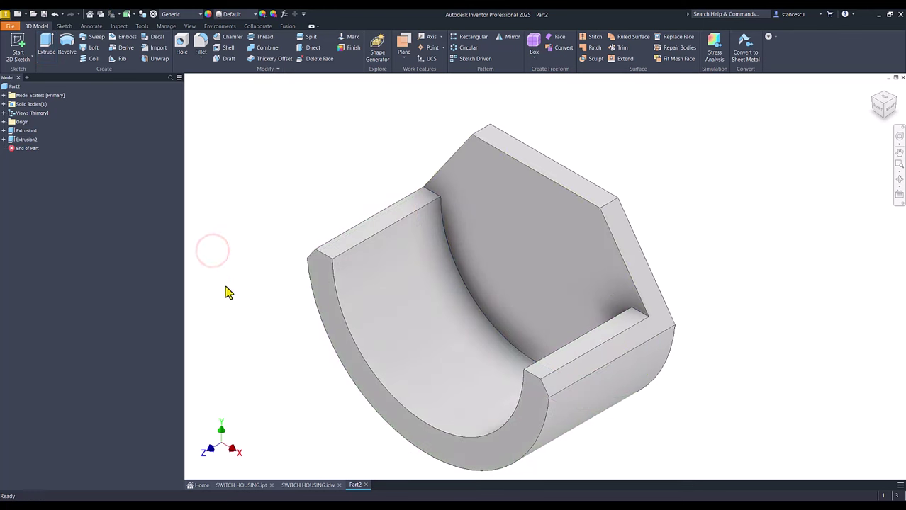
- Add a 3 mm fillet on the inner curved edge joining the channel to the plate
key(F6)
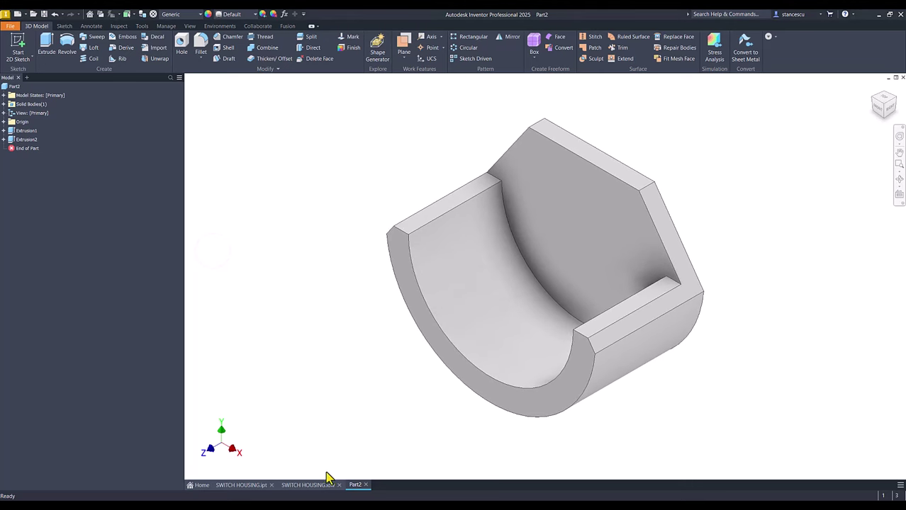
click(312, 485)
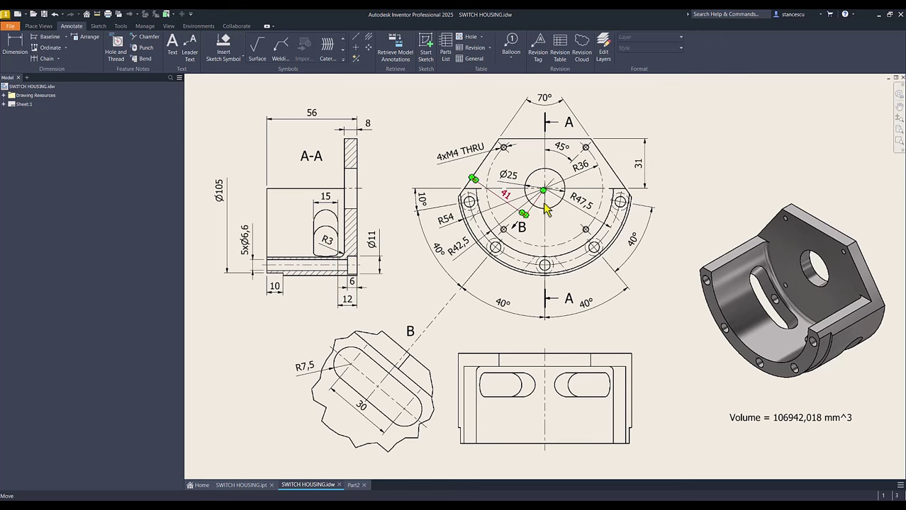
click(353, 485)
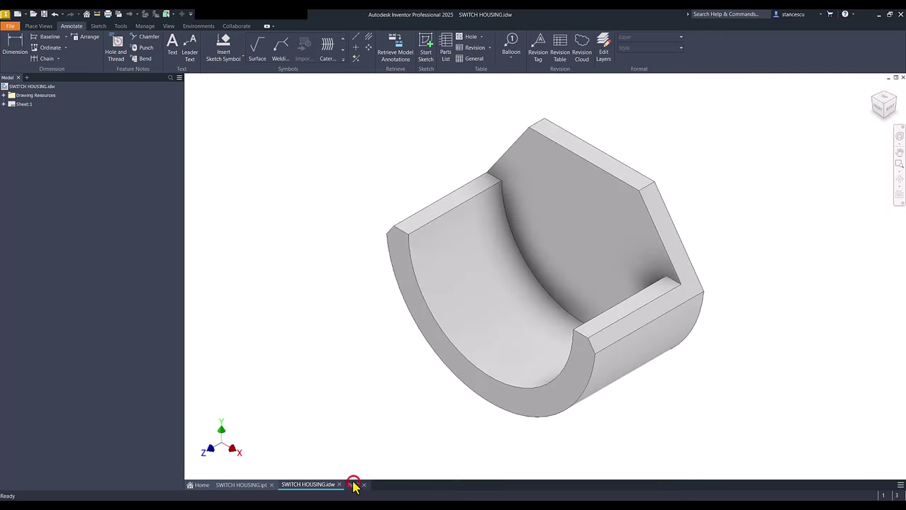
key(f)
click(522, 261)
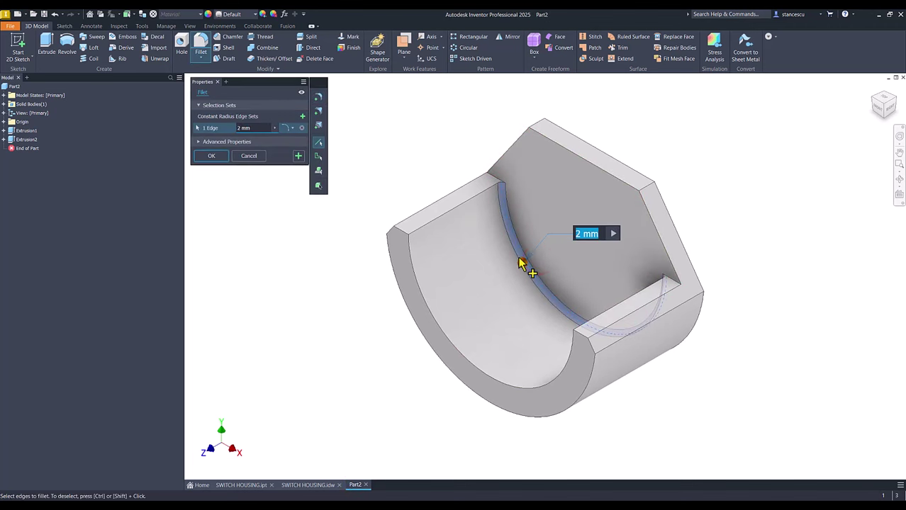
text(3)
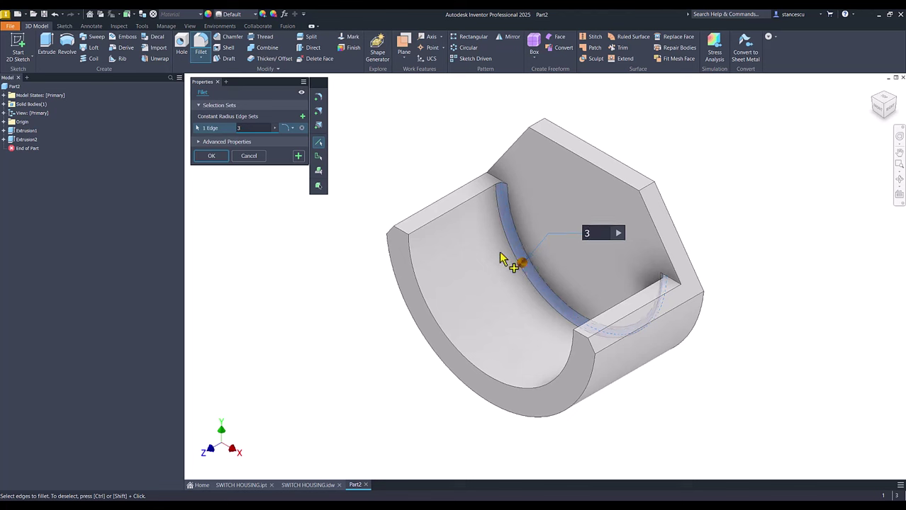
click(223, 158)
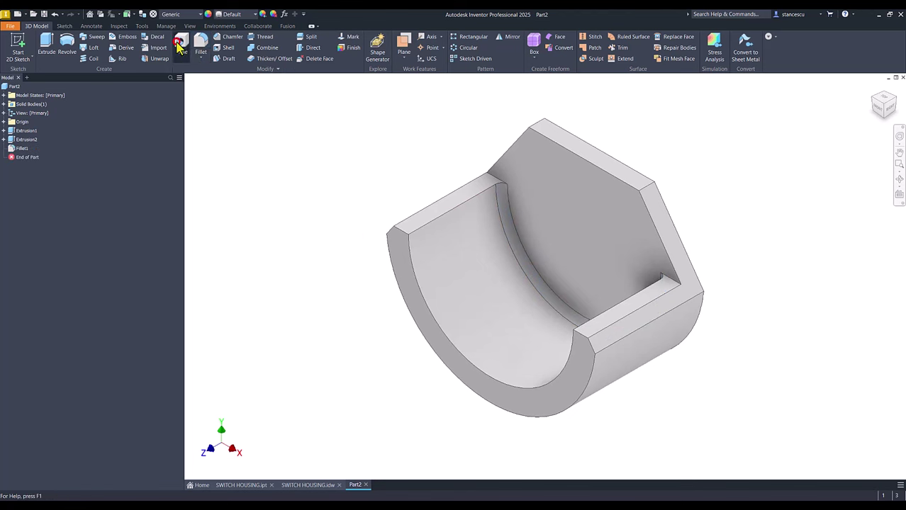
- Add a simple 25 mm hole on the plate face, concentric with the curved shell
key(h)
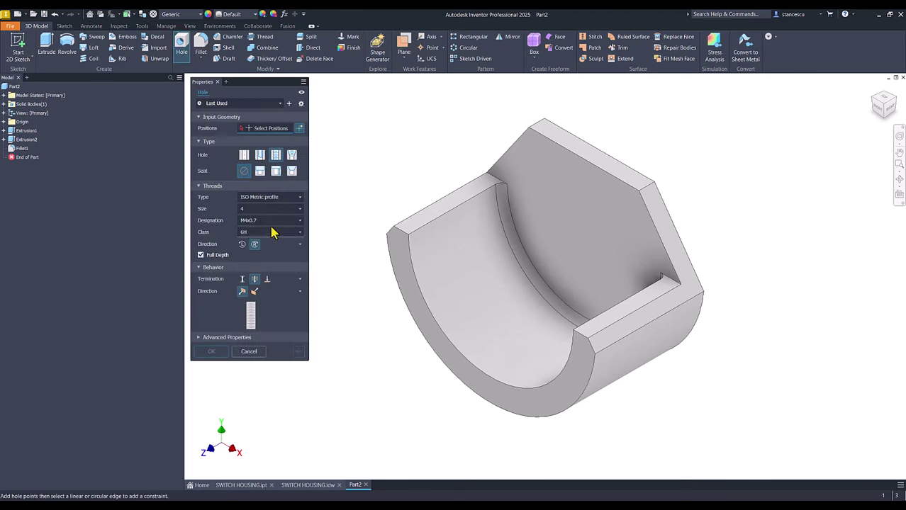
click(244, 156)
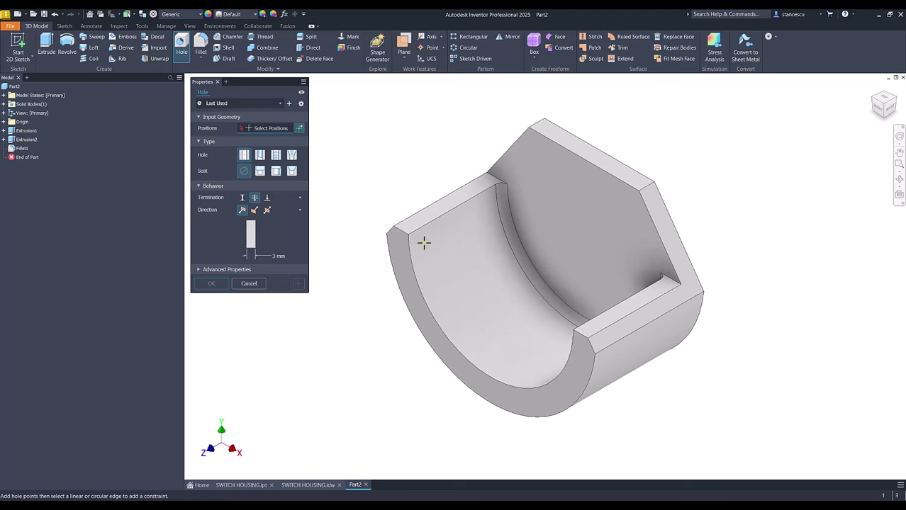
click(616, 222)
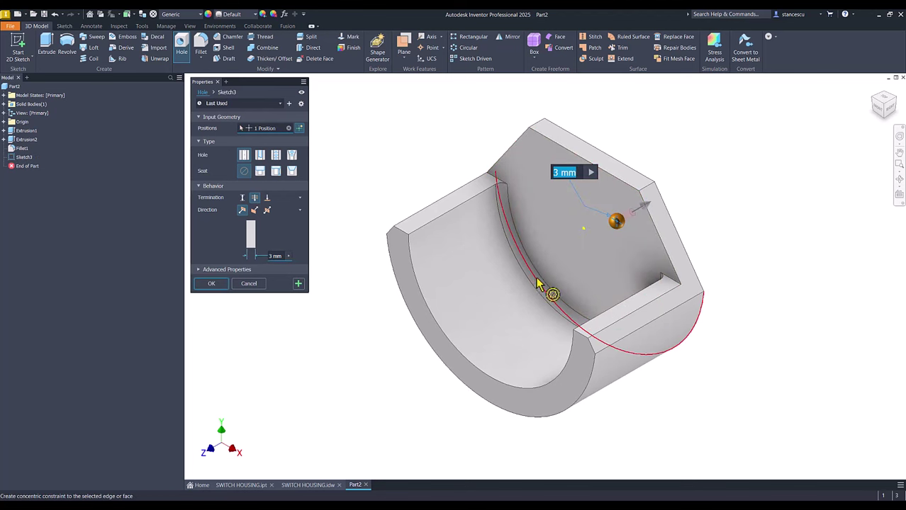
click(449, 352)
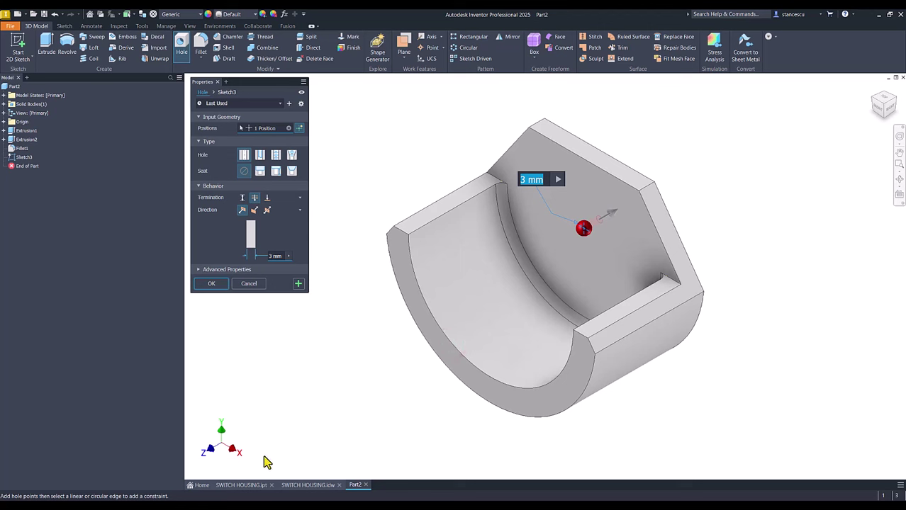
text(25)
key(Return)
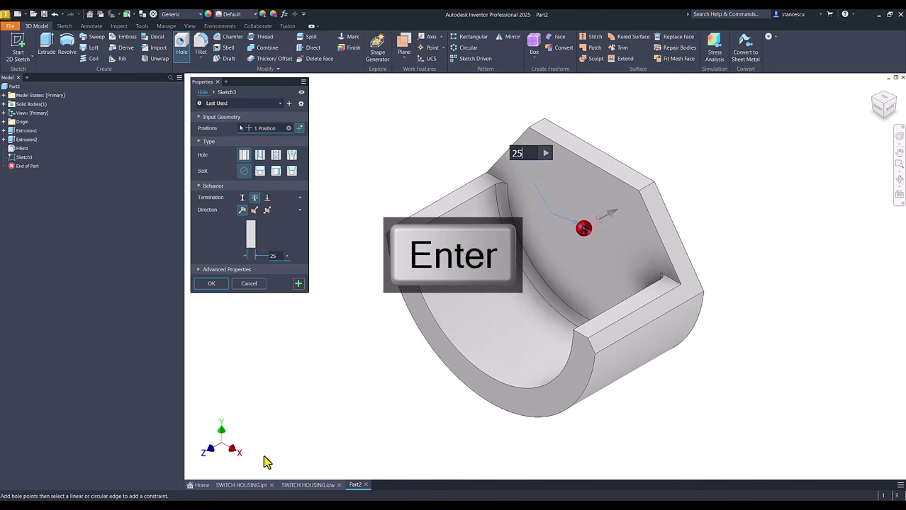
click(318, 487)
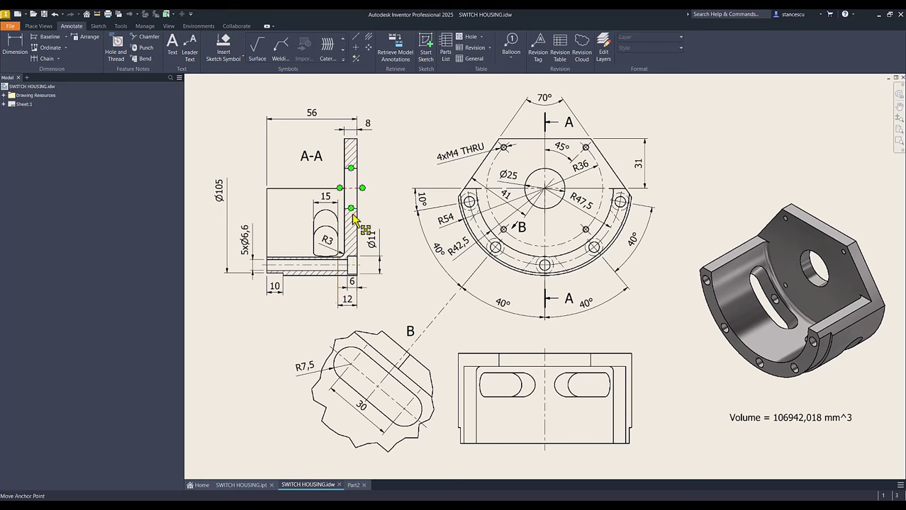
click(354, 486)
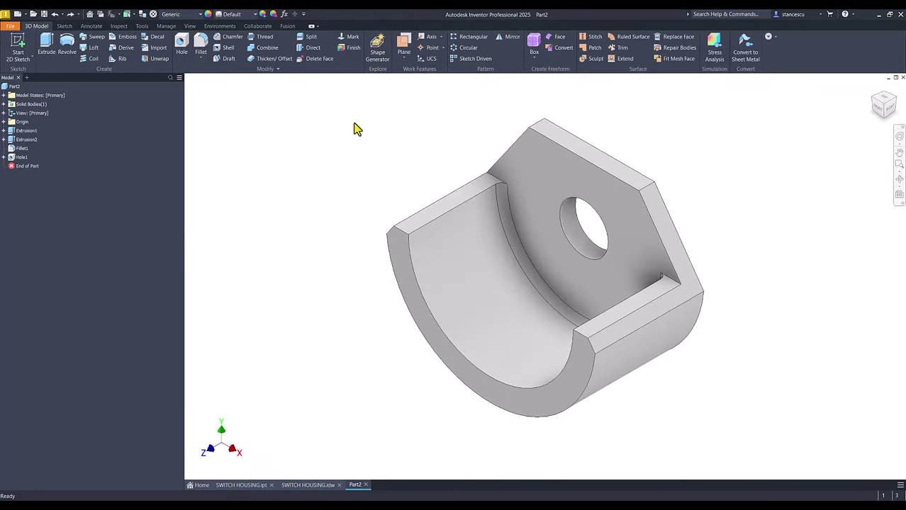
- Create a work plane from the YZ Plane rotated about the Z Axis by 90-40 degrees
click(404, 48)
click(4, 122)
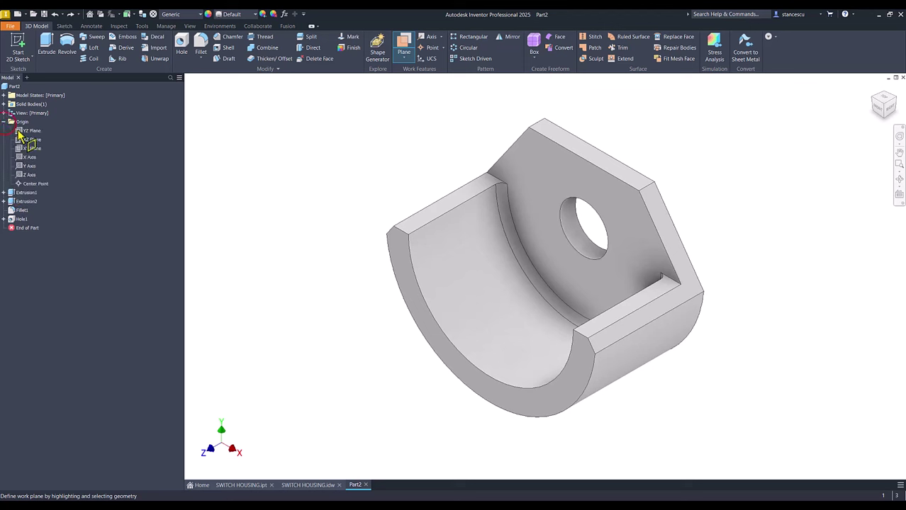
click(23, 132)
click(24, 132)
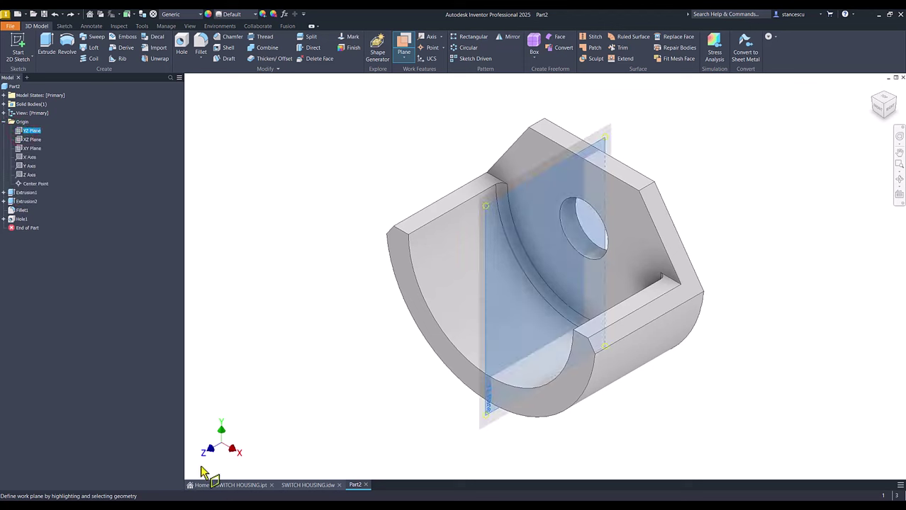
click(30, 174)
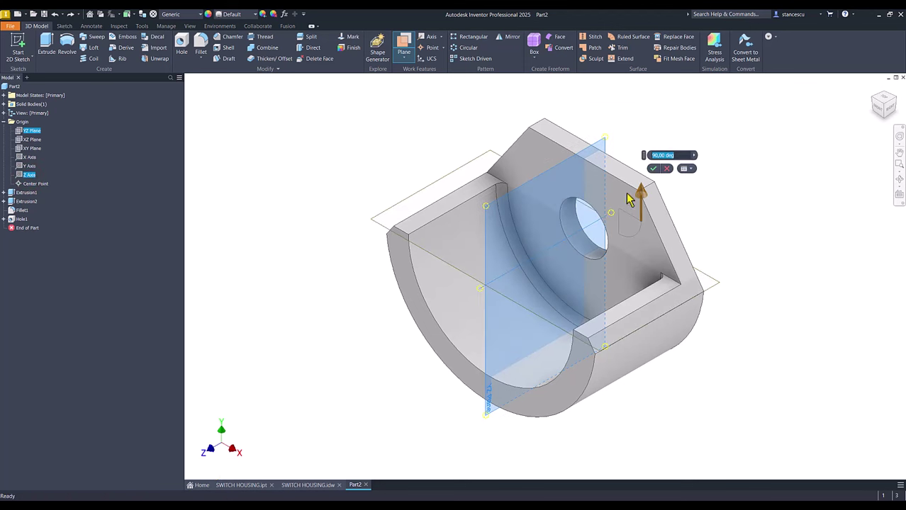
drag(641, 198, 641, 218)
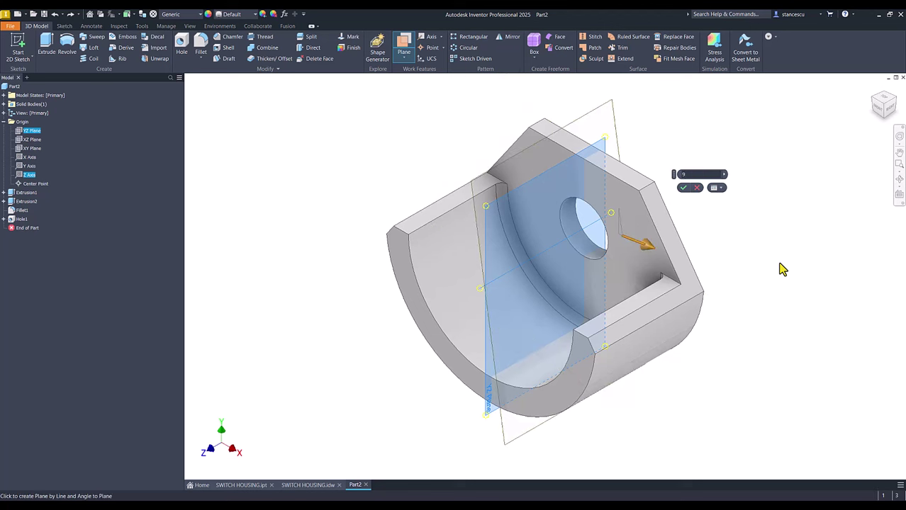
text(0)
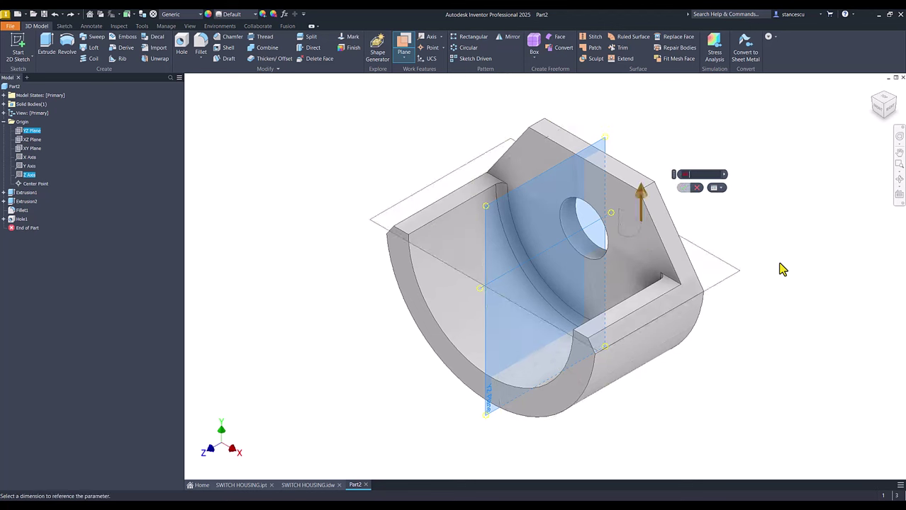
text(-40)
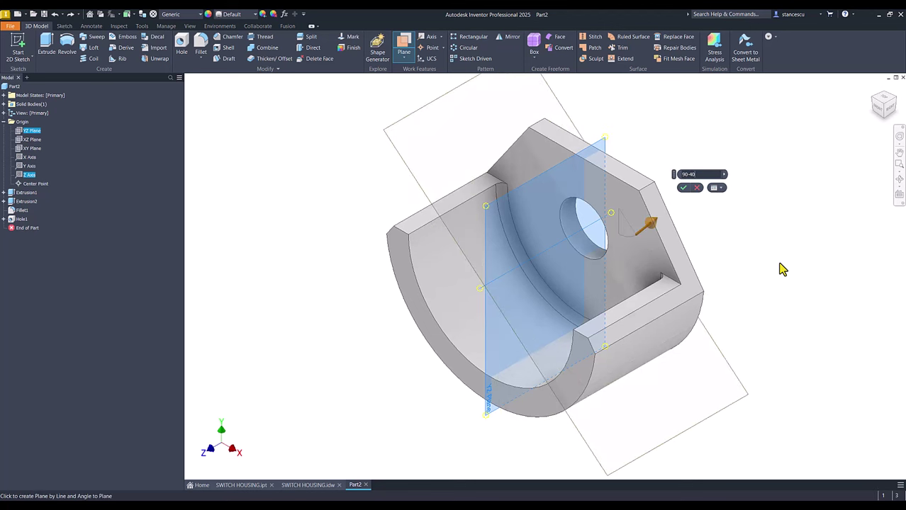
key(Return)
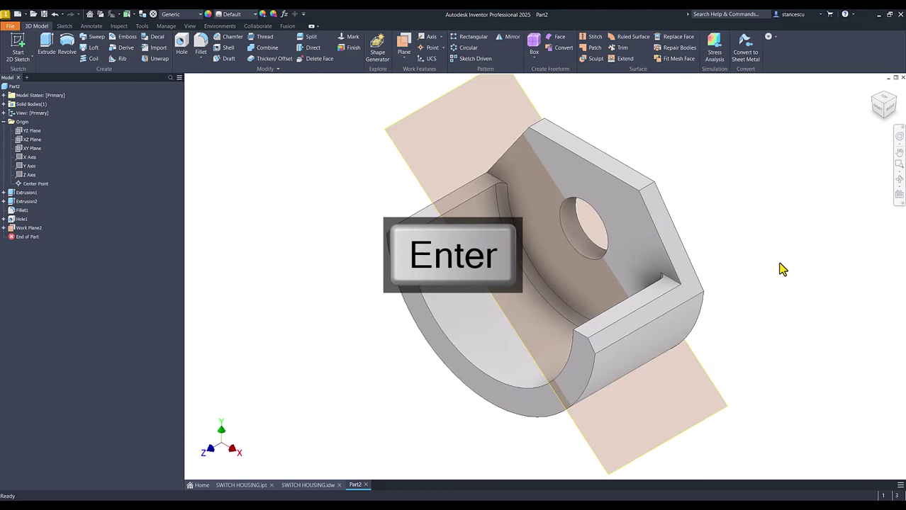
- Start a sketch on the angled work plane and draw a slot 7,5 mm wide
click(713, 387)
key(s)
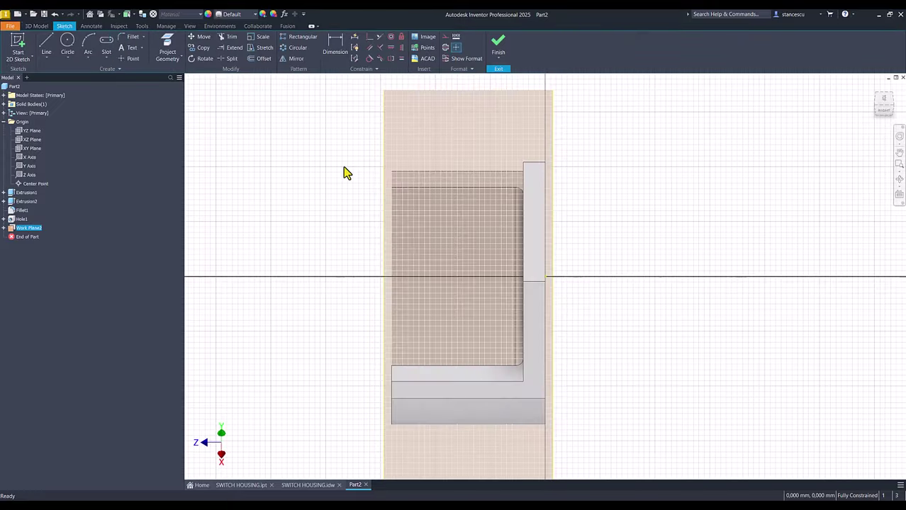
click(107, 44)
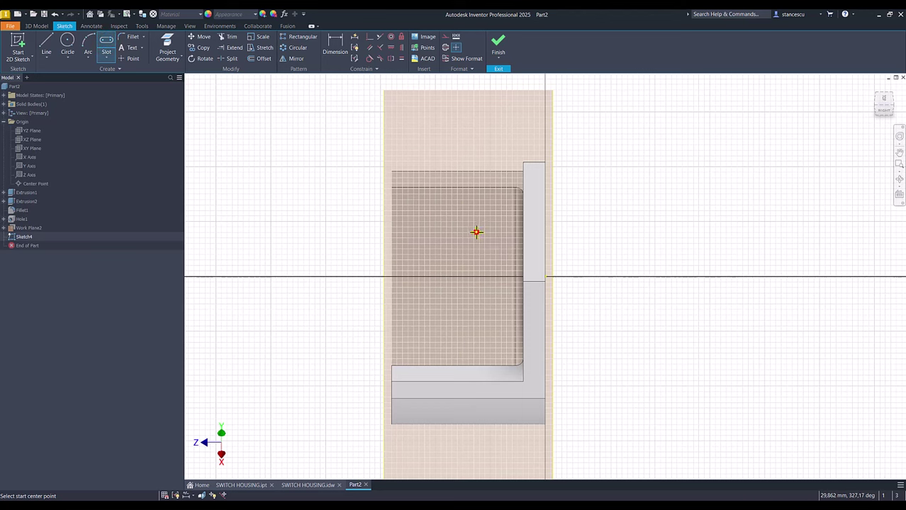
click(476, 232)
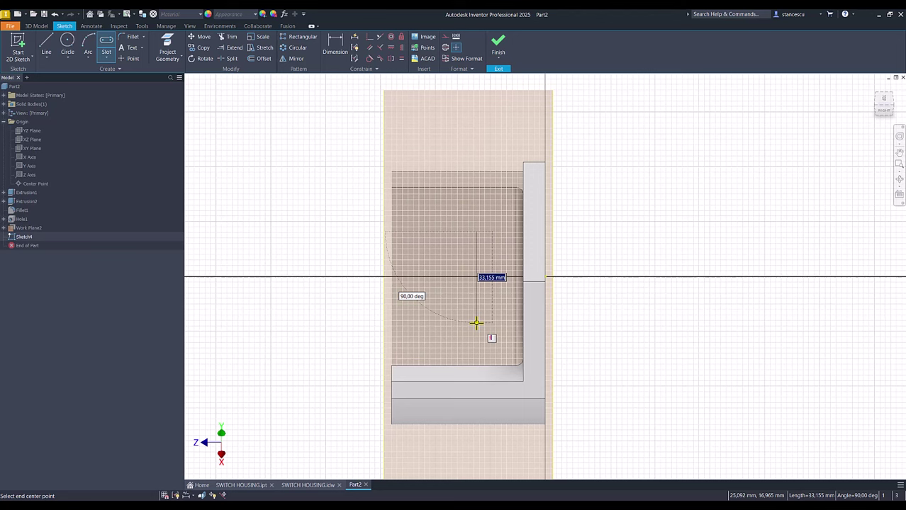
key(Return)
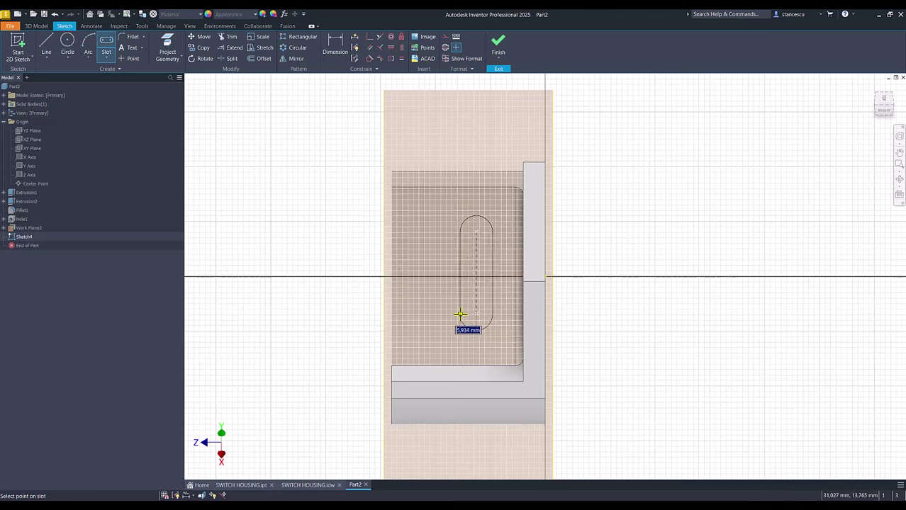
text(7,5)
key(Return)
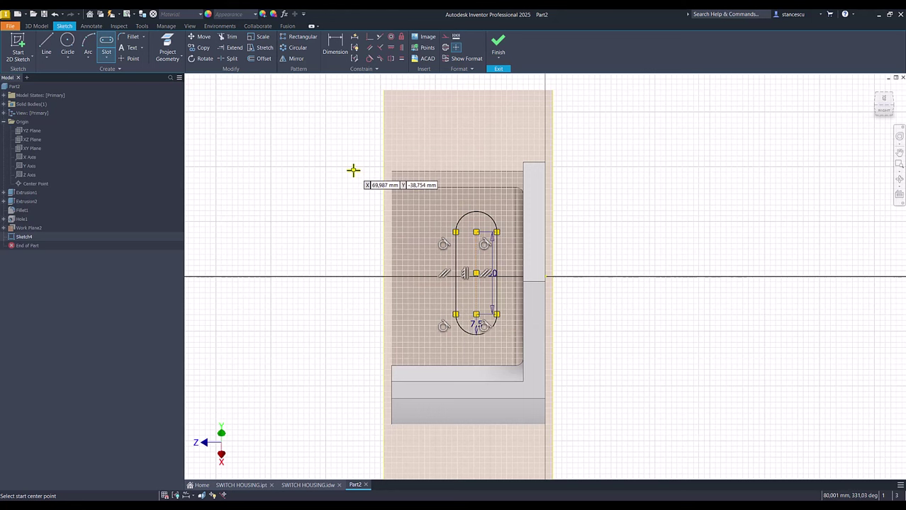
- Align the slot centre horizontally with the edge point and dimension it 12 mm from the right edge
click(391, 48)
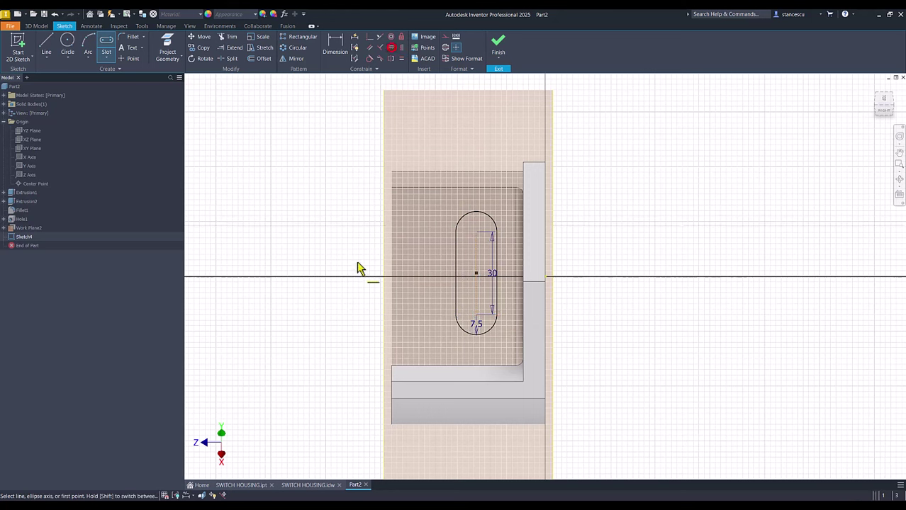
click(476, 274)
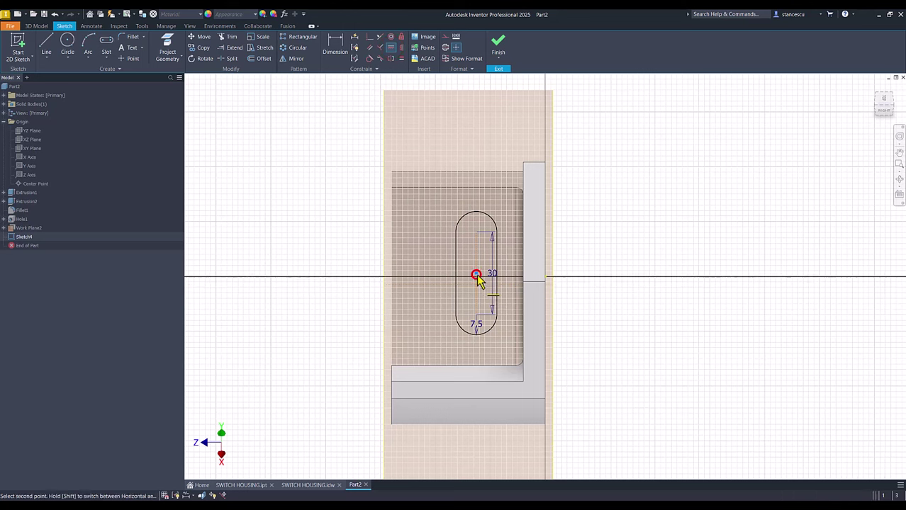
click(546, 276)
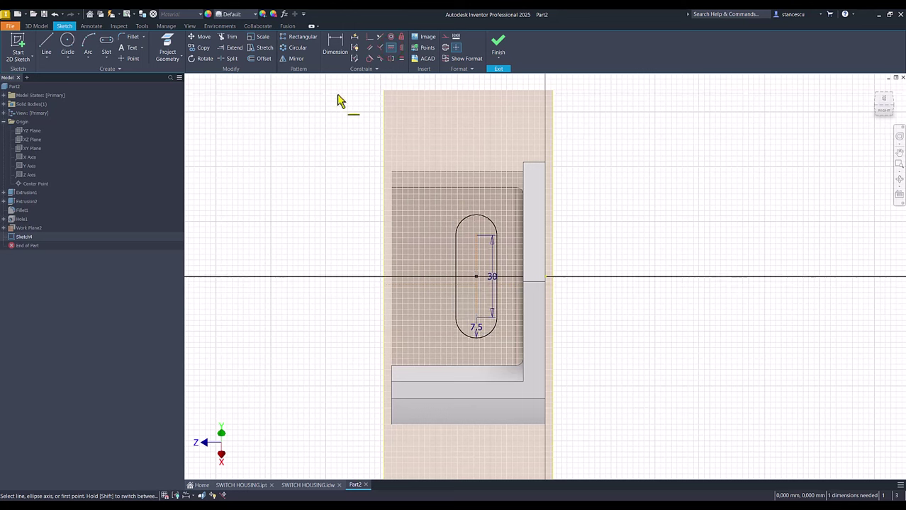
click(338, 46)
click(498, 256)
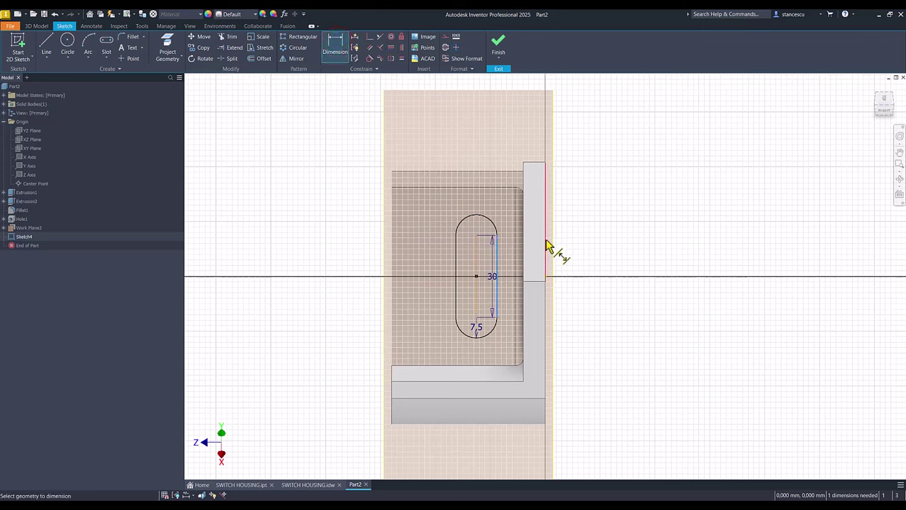
click(545, 243)
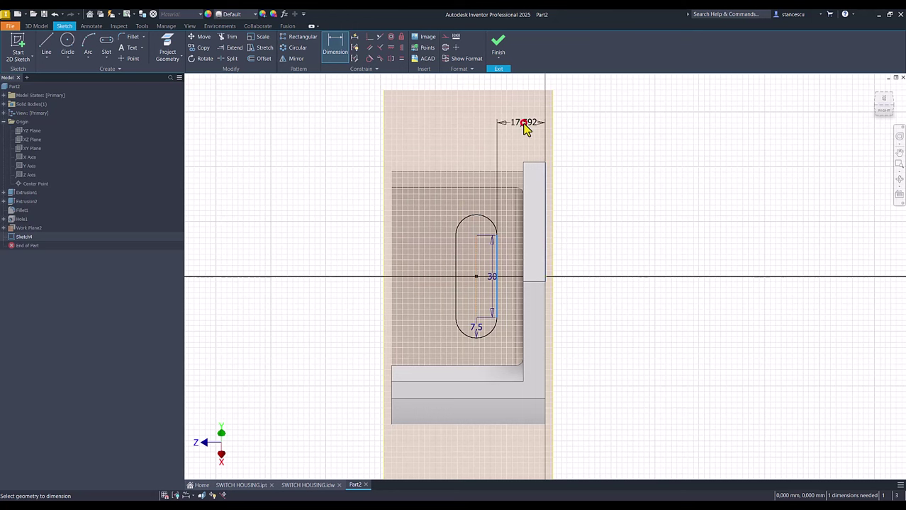
click(524, 124)
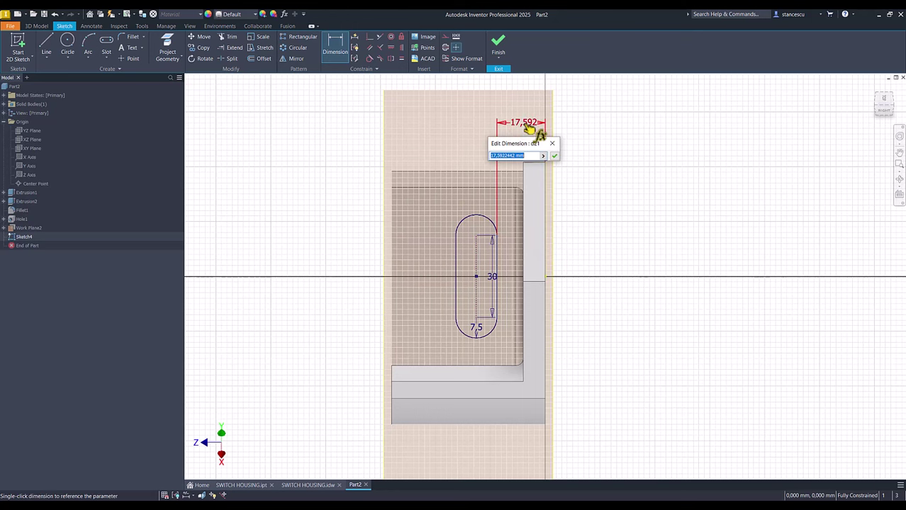
text(12)
key(Return)
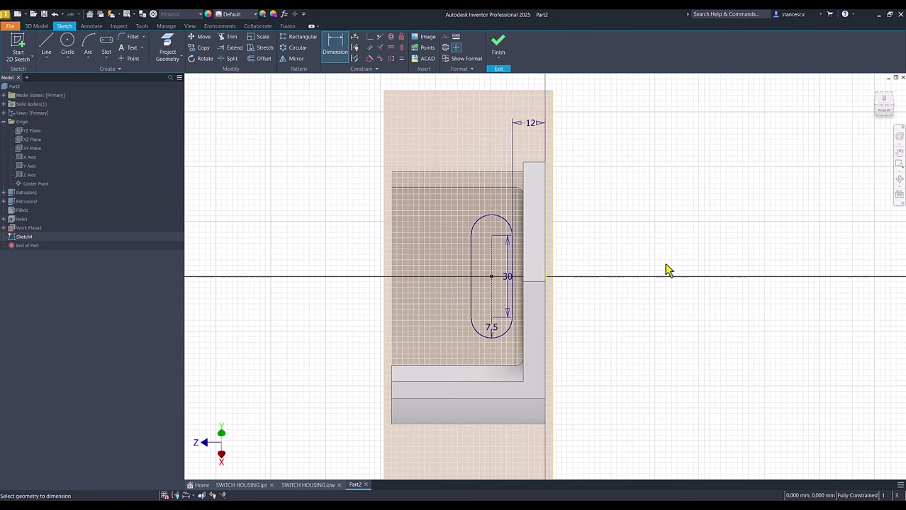
- Finish the sketch and extrude the slot as a cut through the curved wall
click(499, 44)
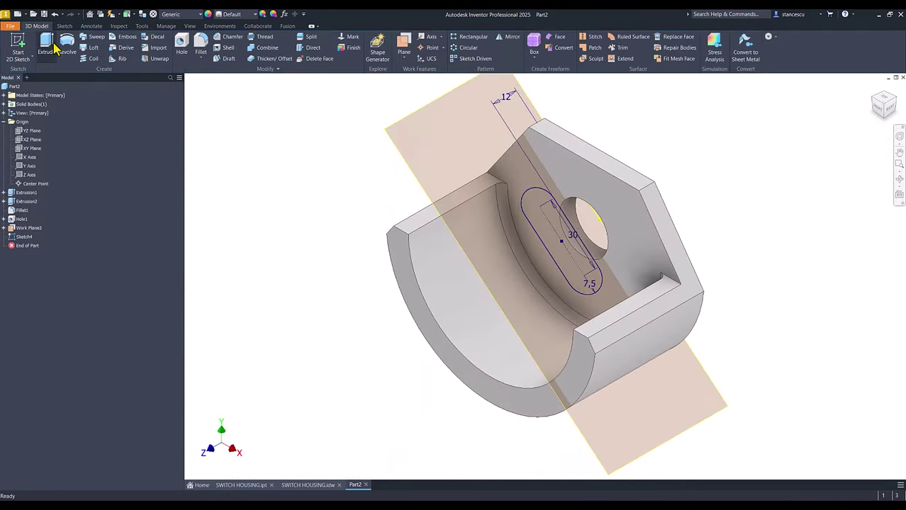
click(47, 42)
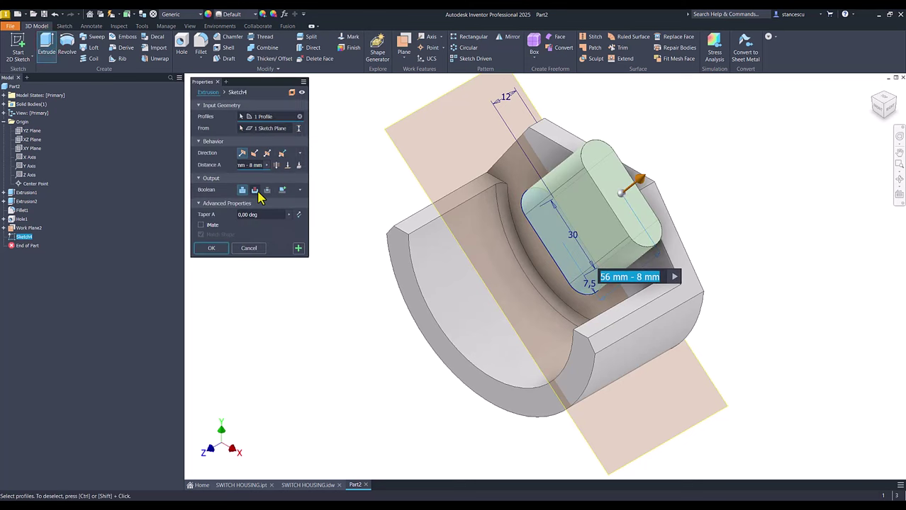
click(255, 190)
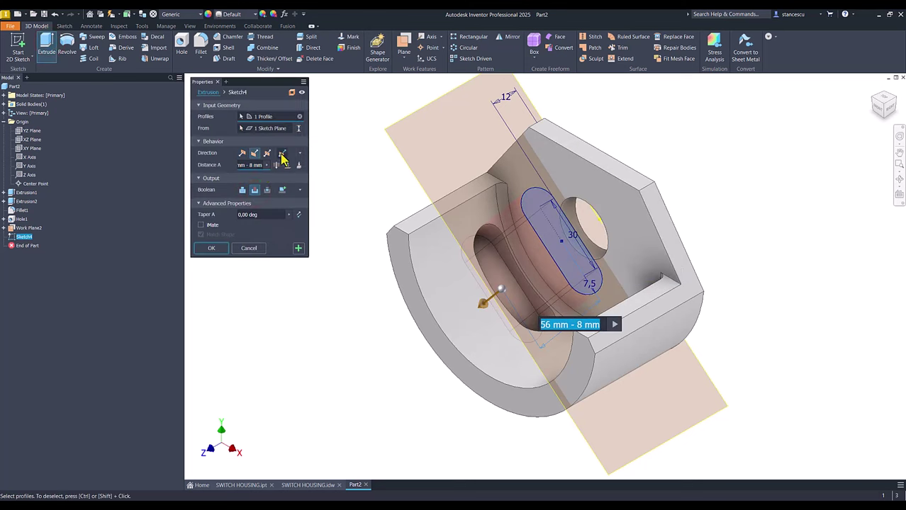
click(277, 165)
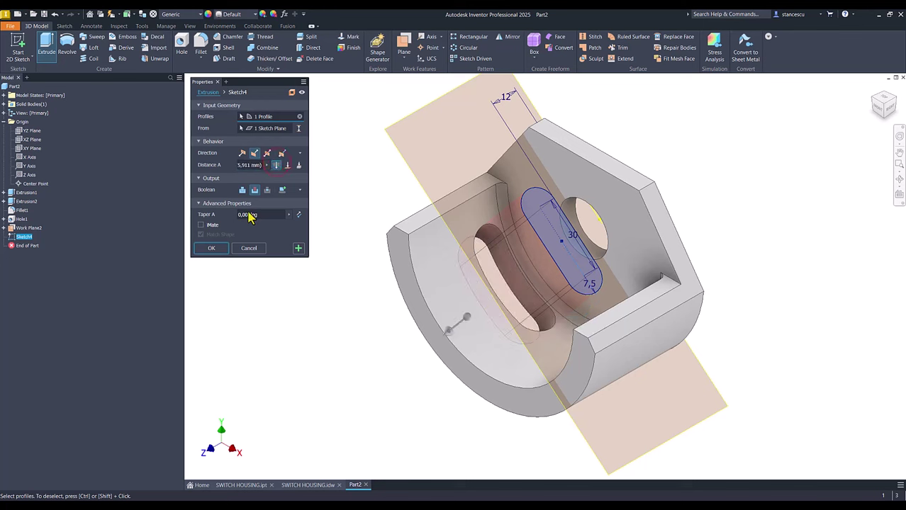
click(212, 248)
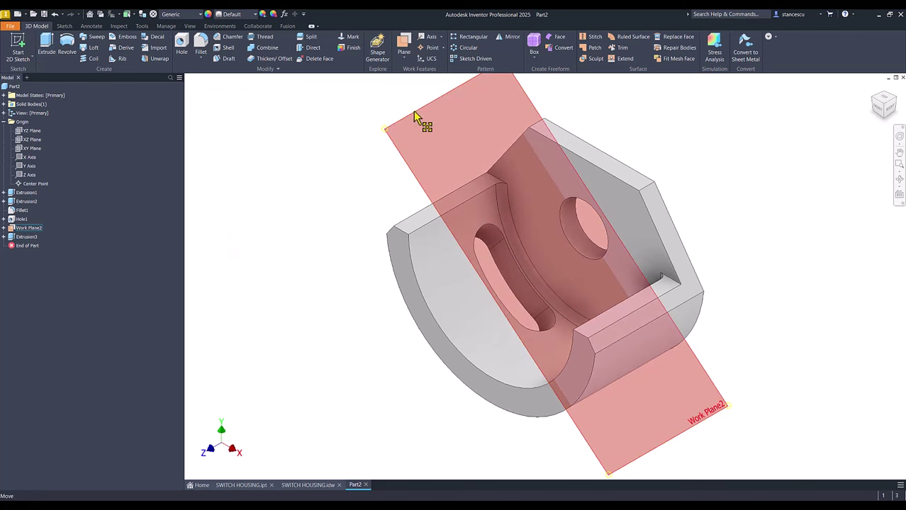
- Turn off the visibility of Work Plane2
right_click(414, 112)
click(430, 121)
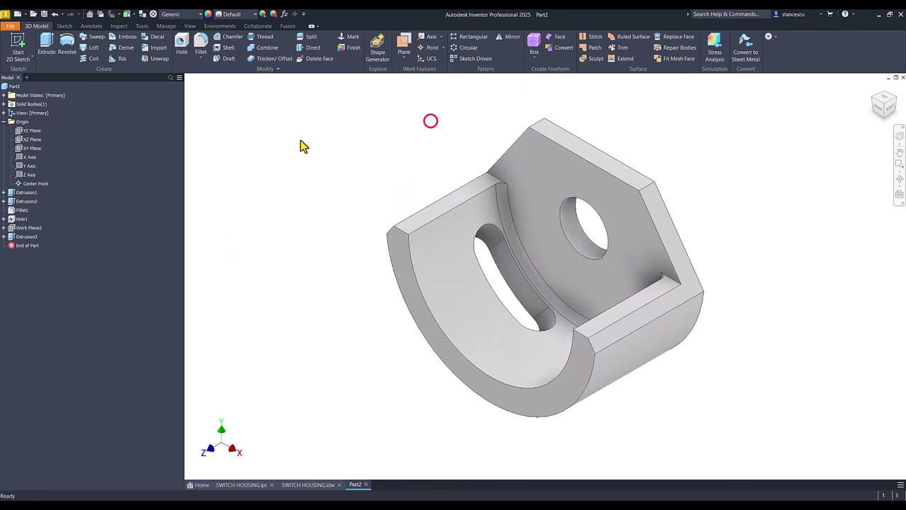
click(301, 140)
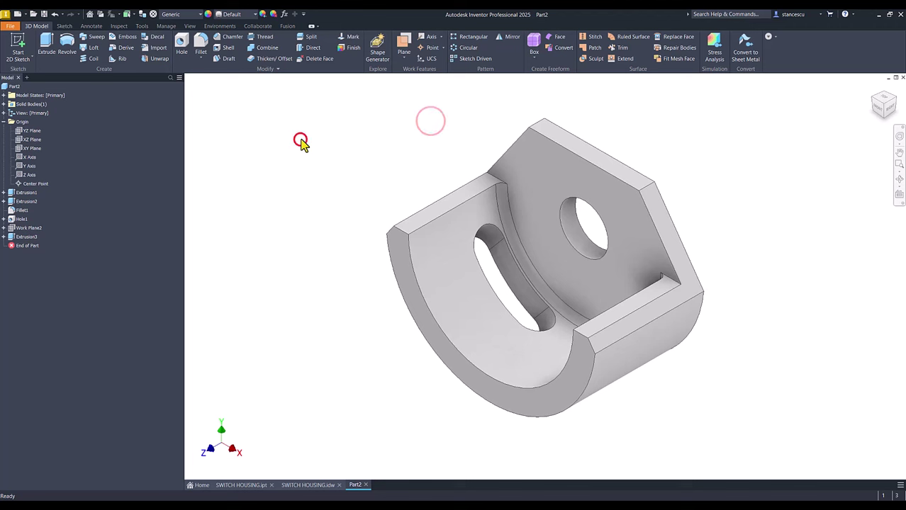
- Mirror the Extrusion3 slot cut across the YZ Plane
click(508, 40)
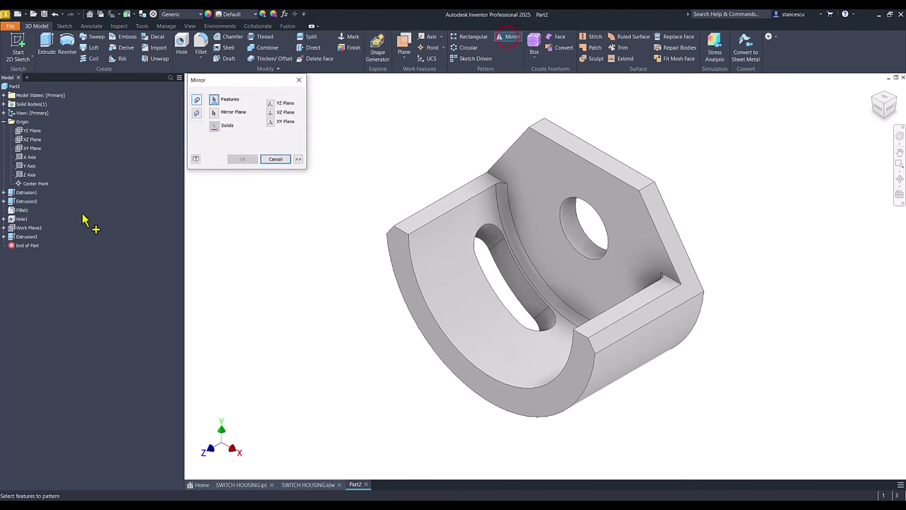
click(17, 236)
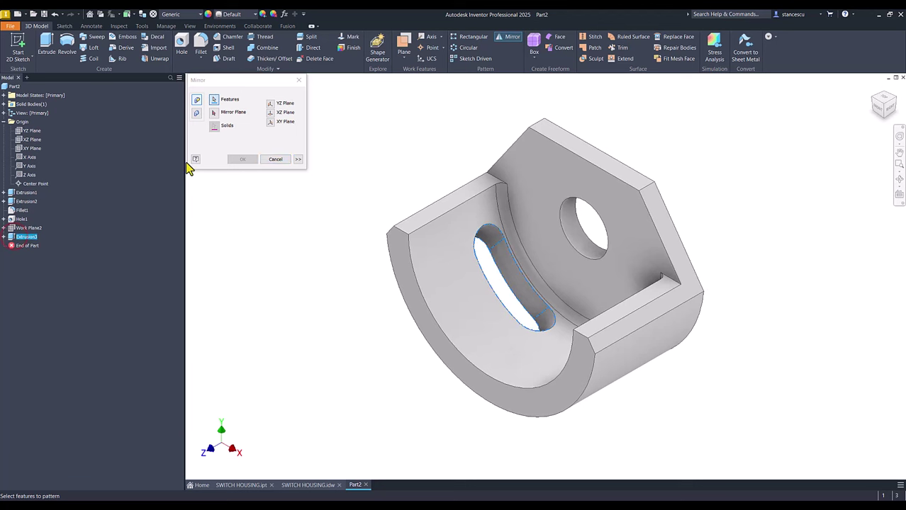
click(216, 116)
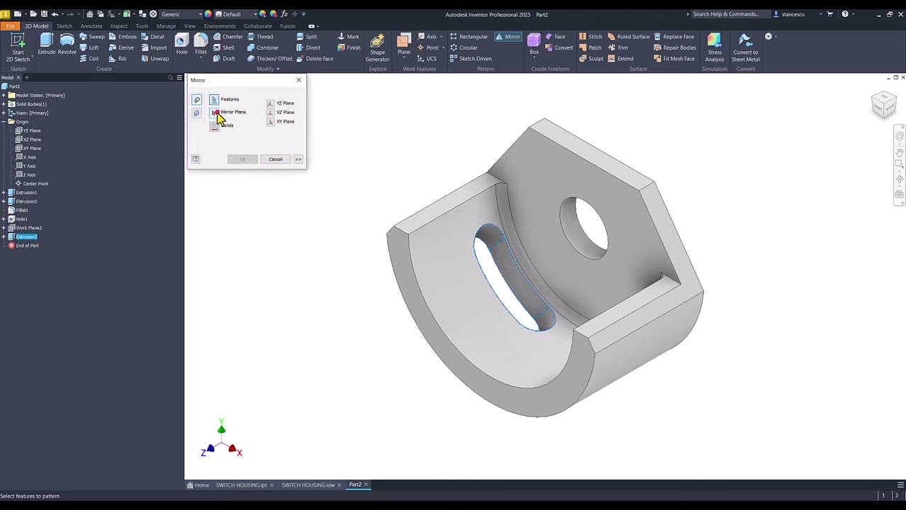
click(35, 133)
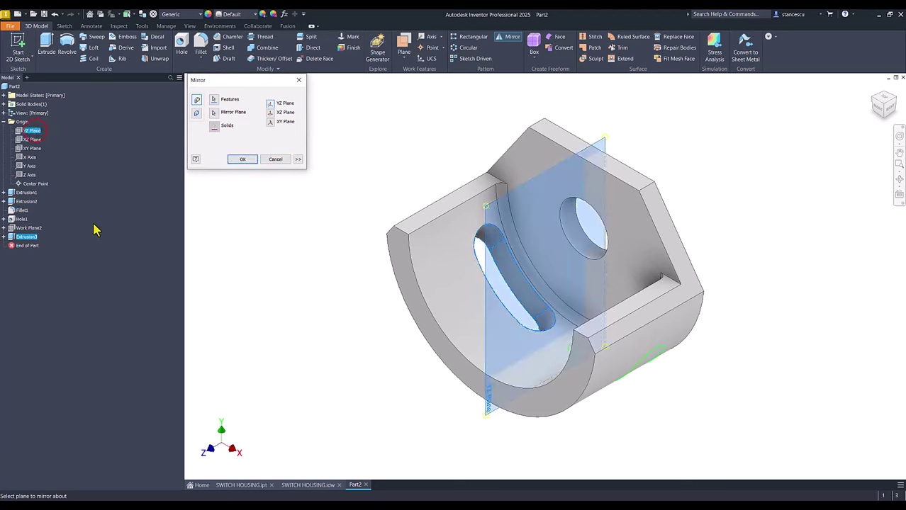
click(241, 159)
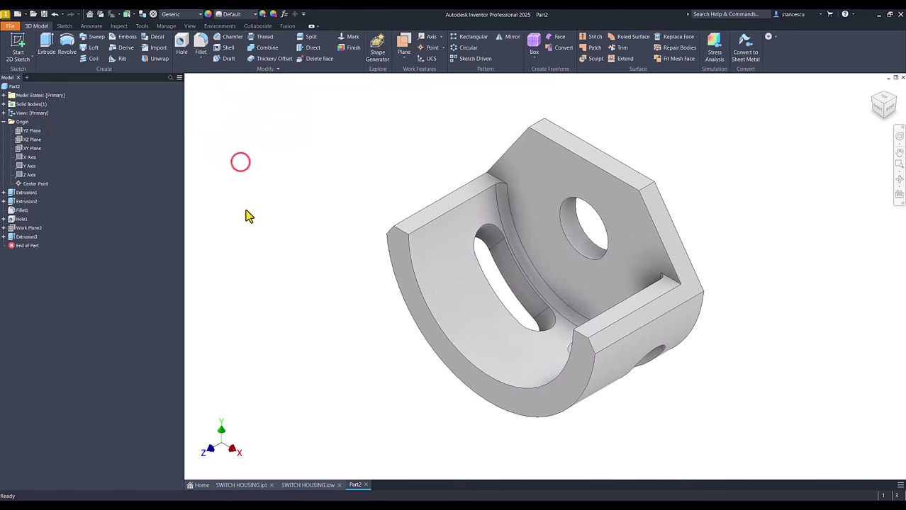
- Return the model to its Home view and display the SWITCH HOUSING.idw drawing
key(F6)
click(309, 486)
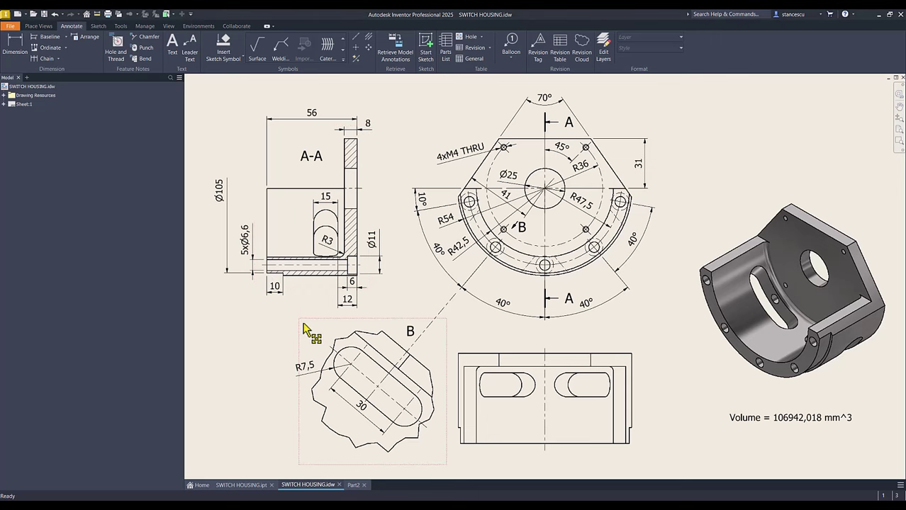
- In Part2, sketch on the YZ Plane with sliced graphics a 10 mm wide rectangle at the part's corner
click(353, 486)
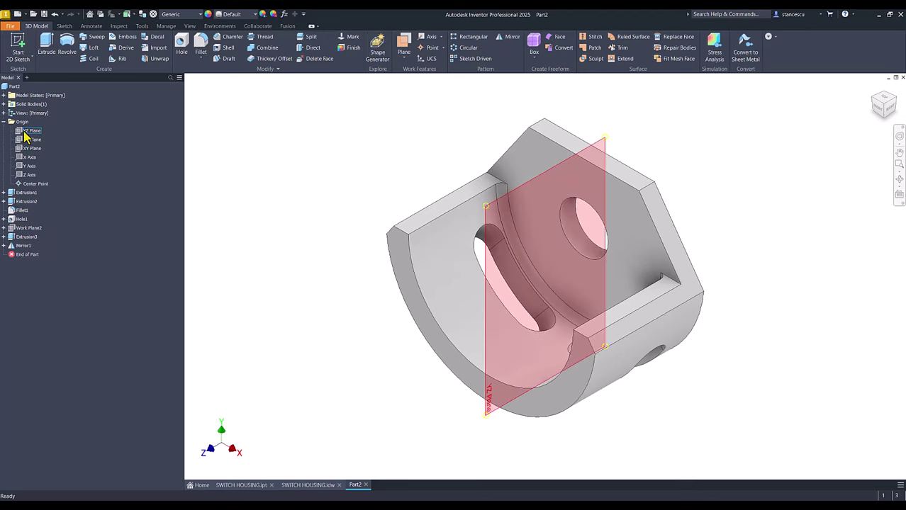
click(25, 131)
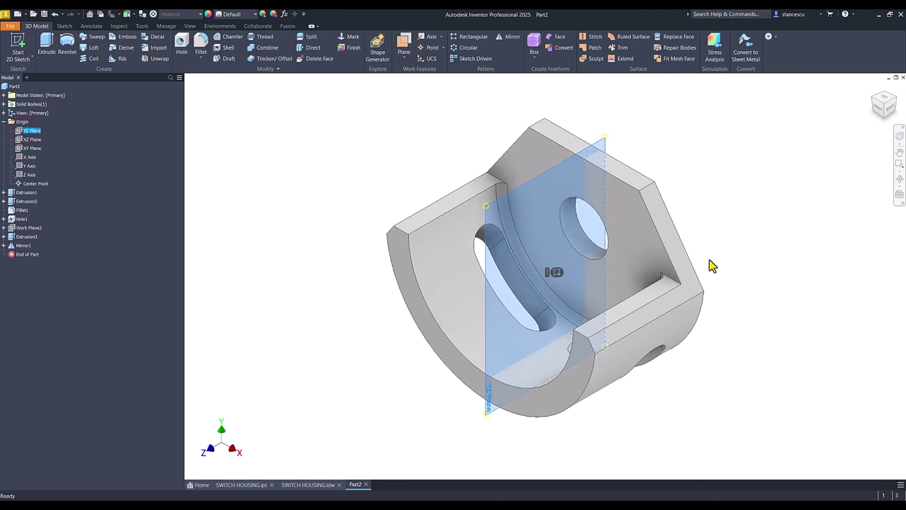
key(s)
key(F7)
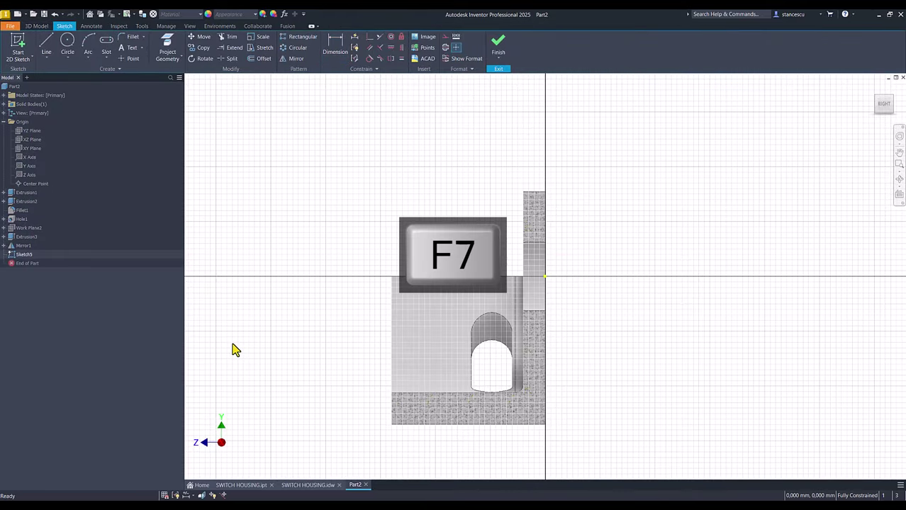
click(106, 60)
click(108, 74)
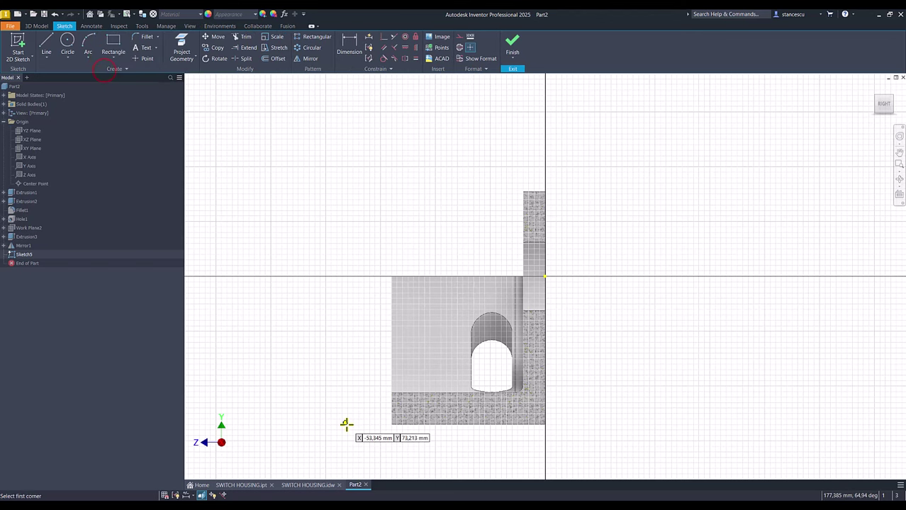
click(390, 424)
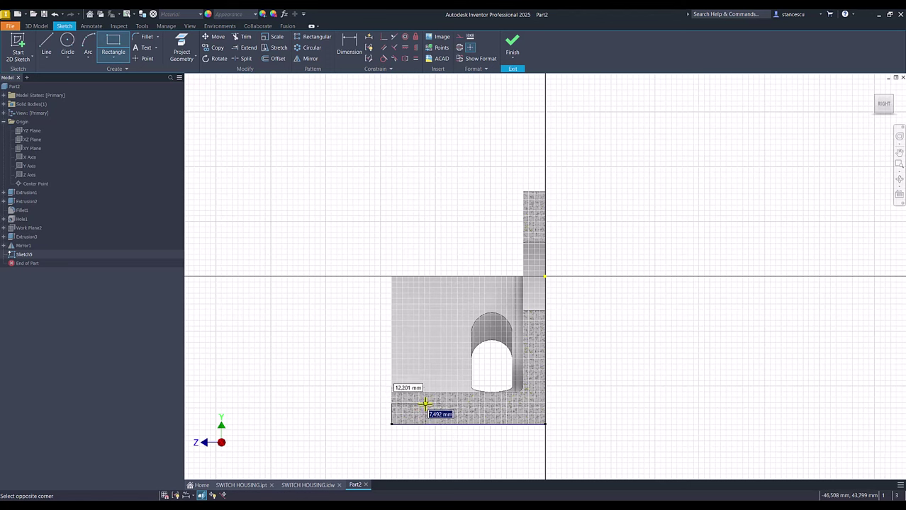
key(Tab)
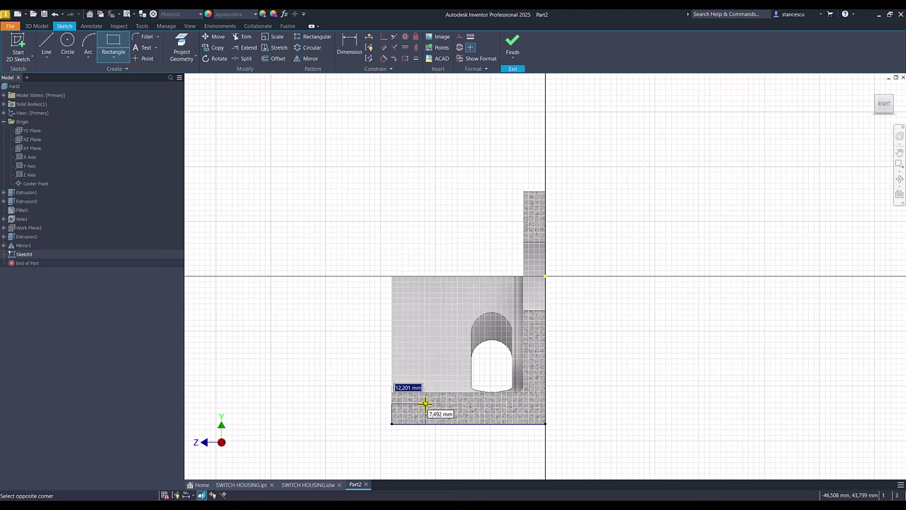
text(10)
key(Return)
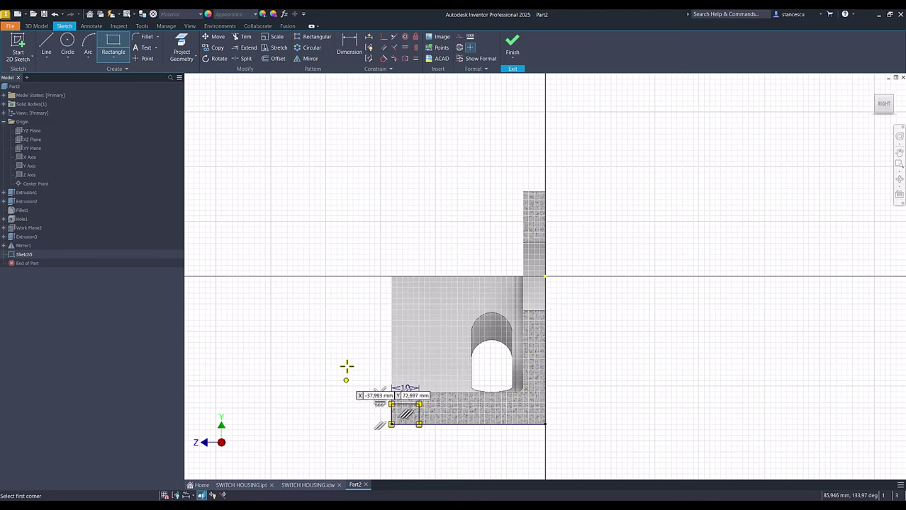
- Dimension the rectangle's height from the origin as 52,5 mm (105/2)
click(348, 48)
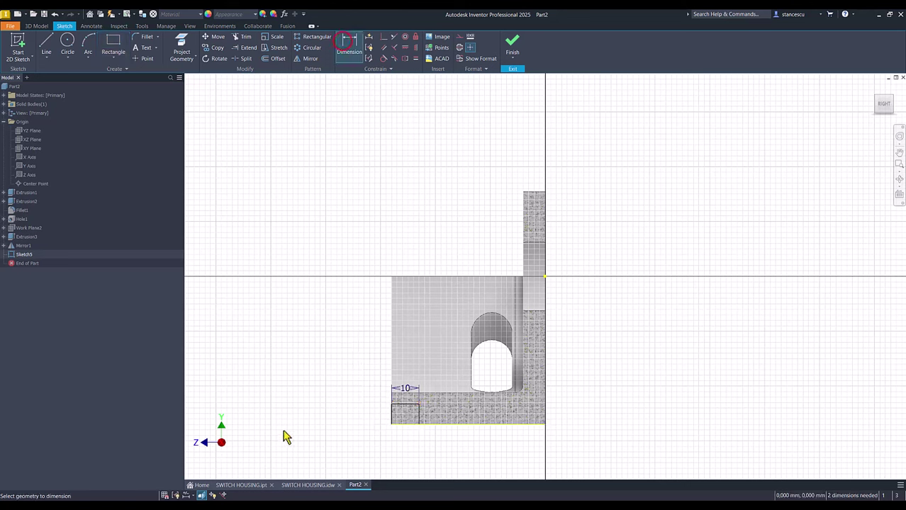
click(408, 405)
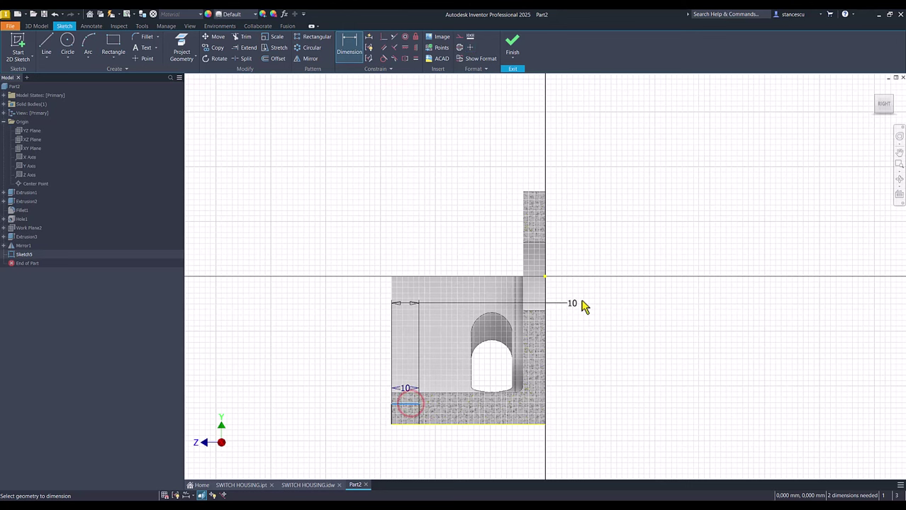
click(546, 277)
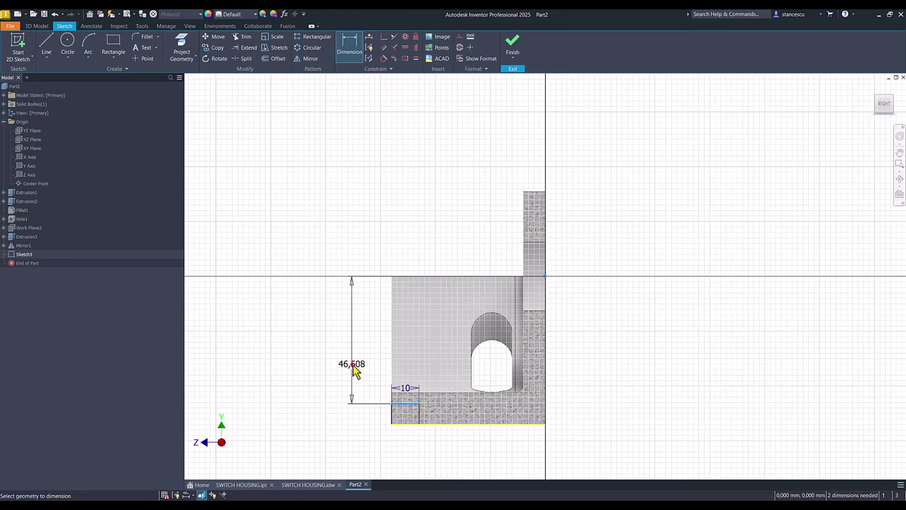
click(354, 372)
text(155/2)
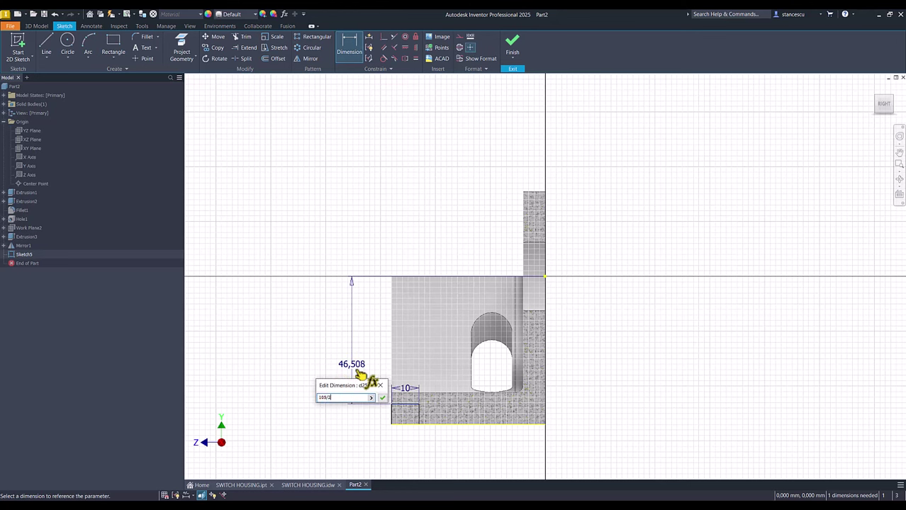
key(Return)
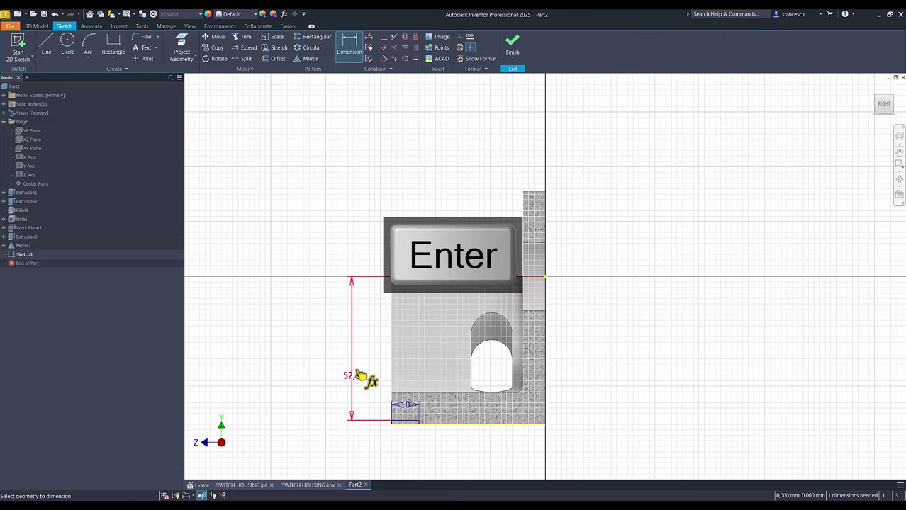
- Revolve the profile 360° about the Z Axis as a cut, then switch to the SWITCH HOUSING drawing
click(513, 47)
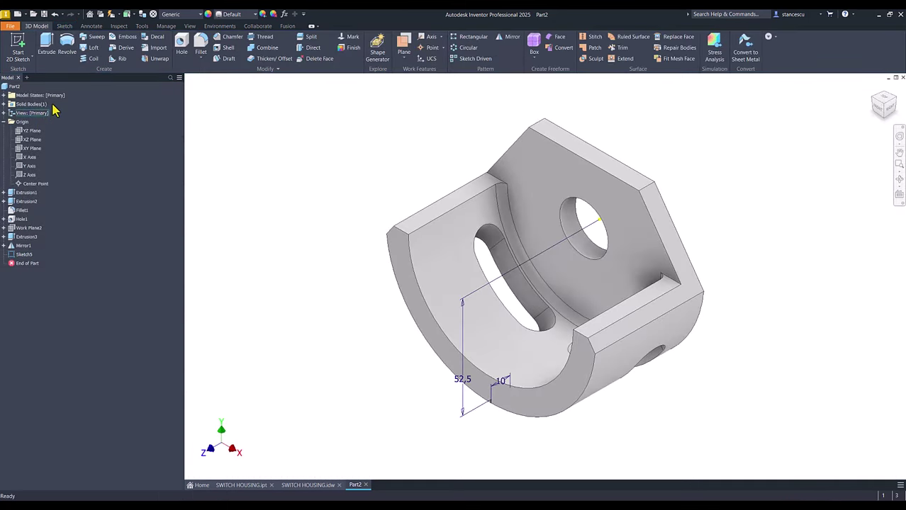
click(67, 47)
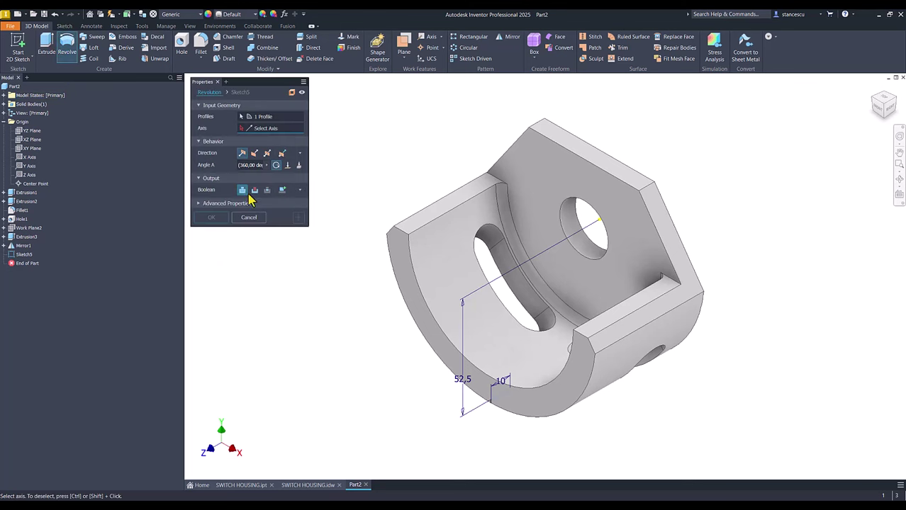
click(252, 191)
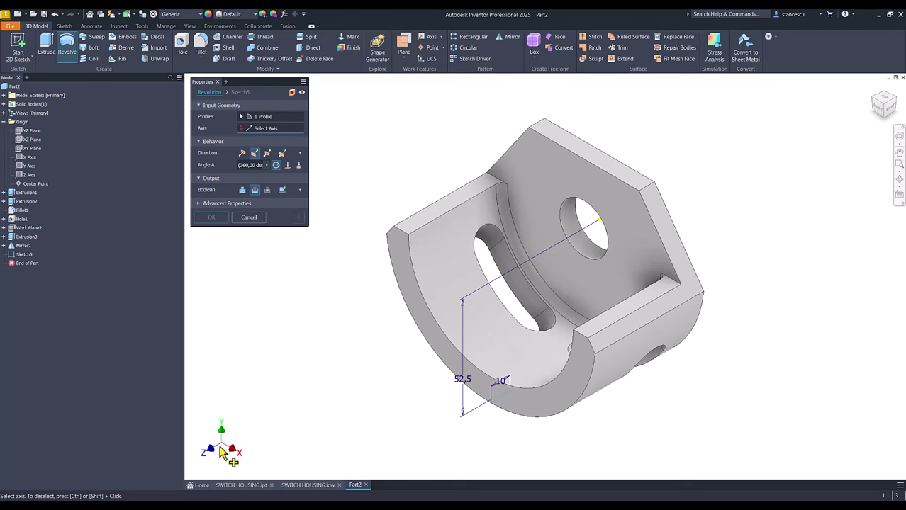
click(26, 175)
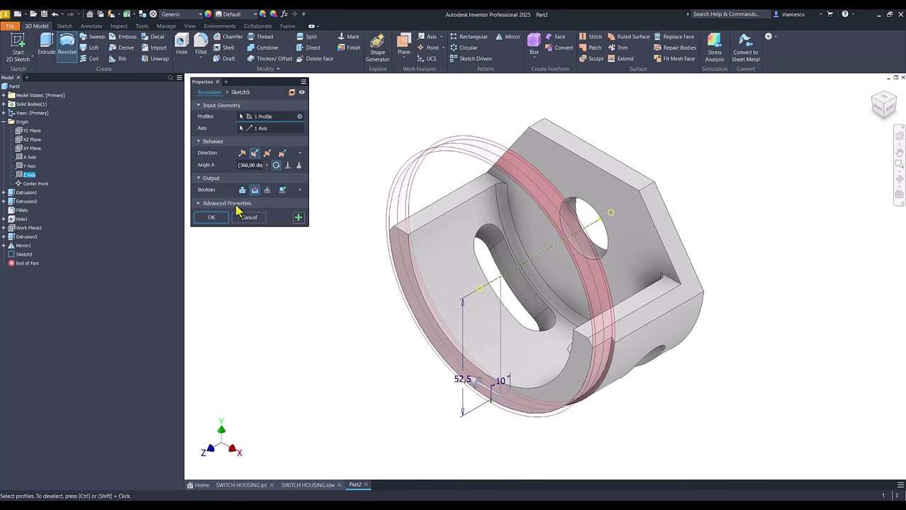
click(212, 218)
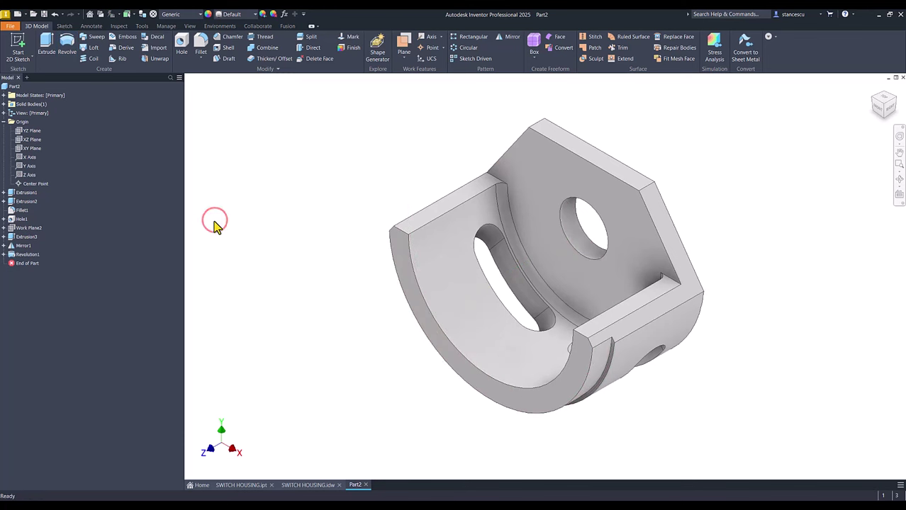
key(Num_Lock)
click(318, 485)
click(248, 237)
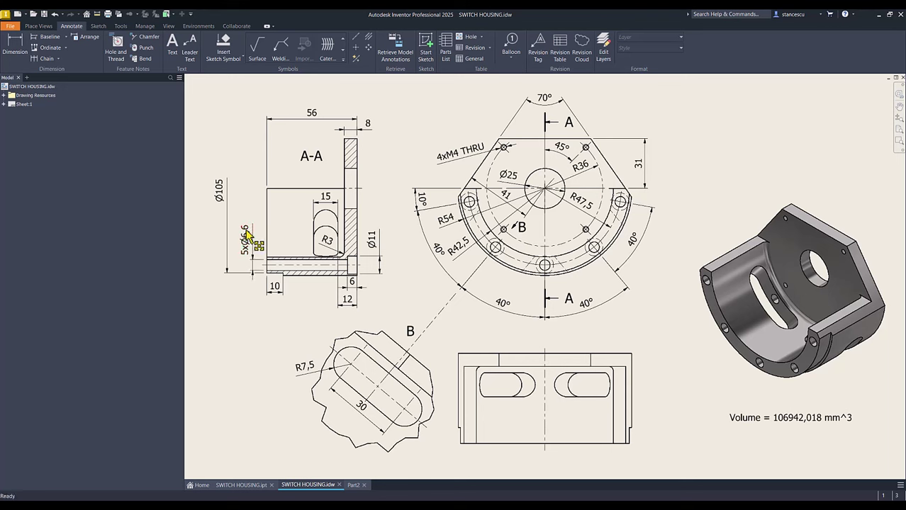
click(657, 289)
click(374, 244)
click(351, 283)
key(Delete)
key(ctrl+z)
click(523, 262)
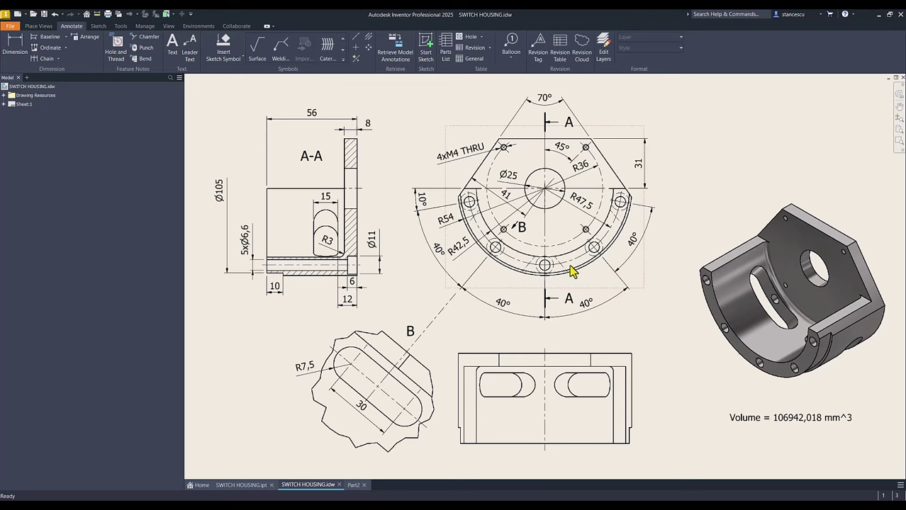
click(582, 210)
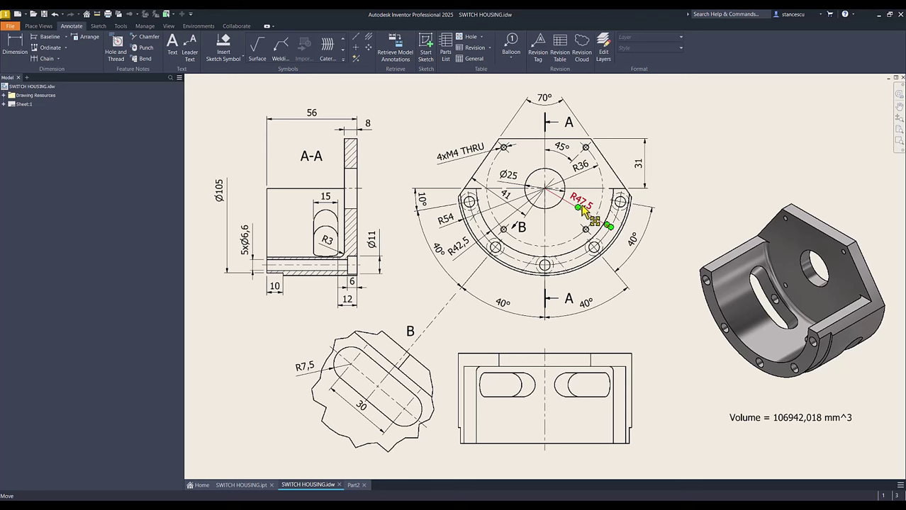
click(573, 232)
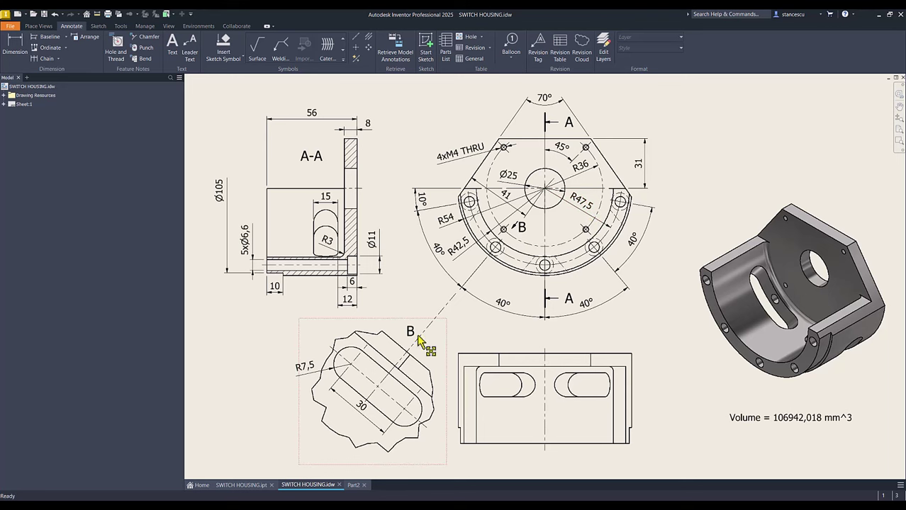
click(419, 201)
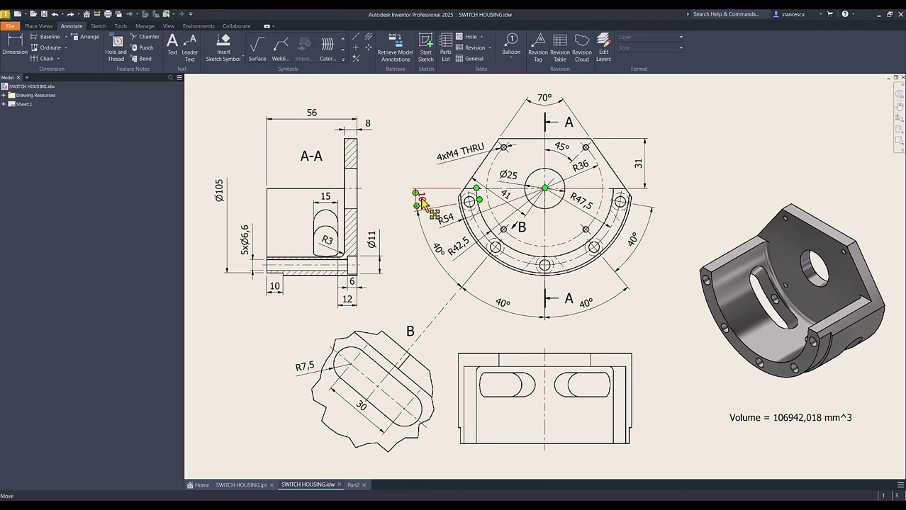
key(Escape)
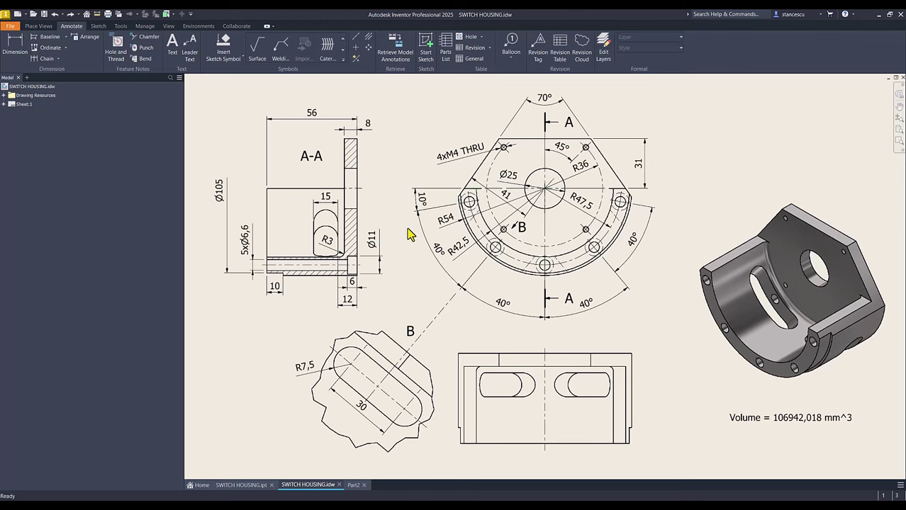
click(352, 486)
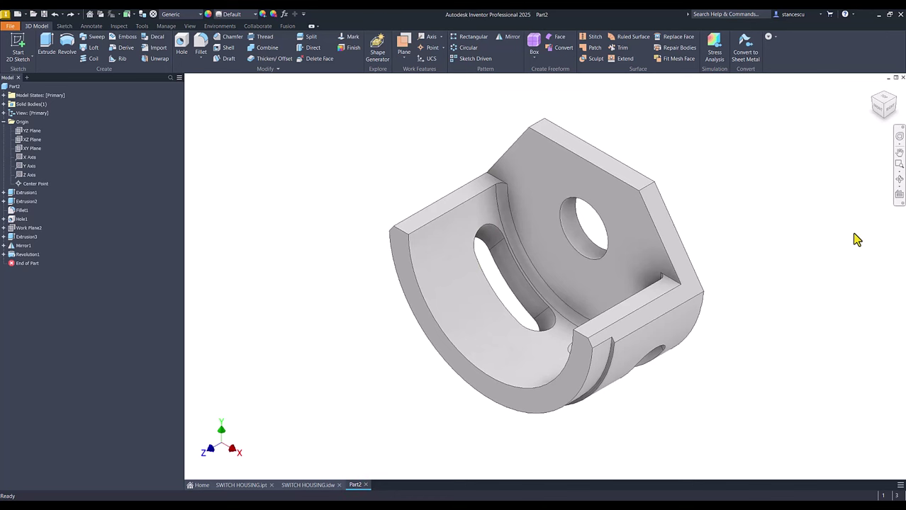
- Orbit to the part's back face and start a new sketch on it
shift+middle_drag(815, 239, 645, 303)
click(645, 303)
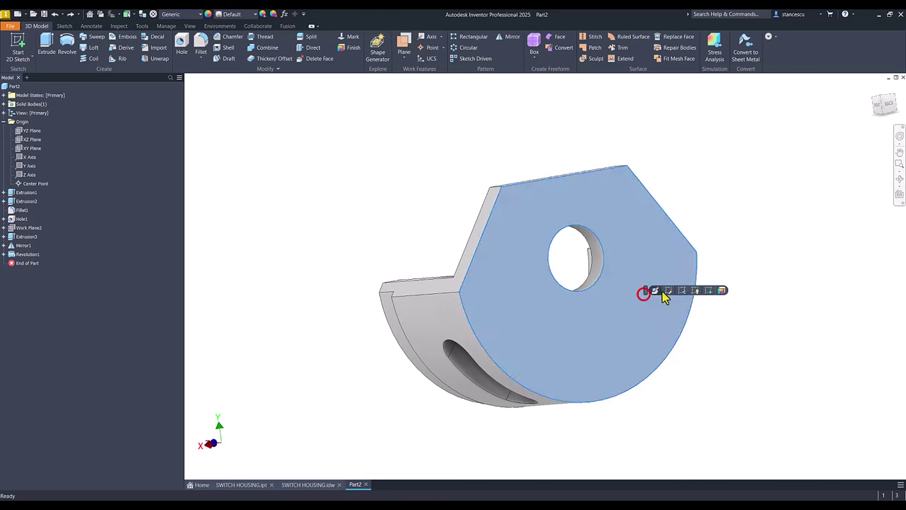
click(706, 288)
key(Home)
key(Num_Lock)
scroll(544, 248, up, 2)
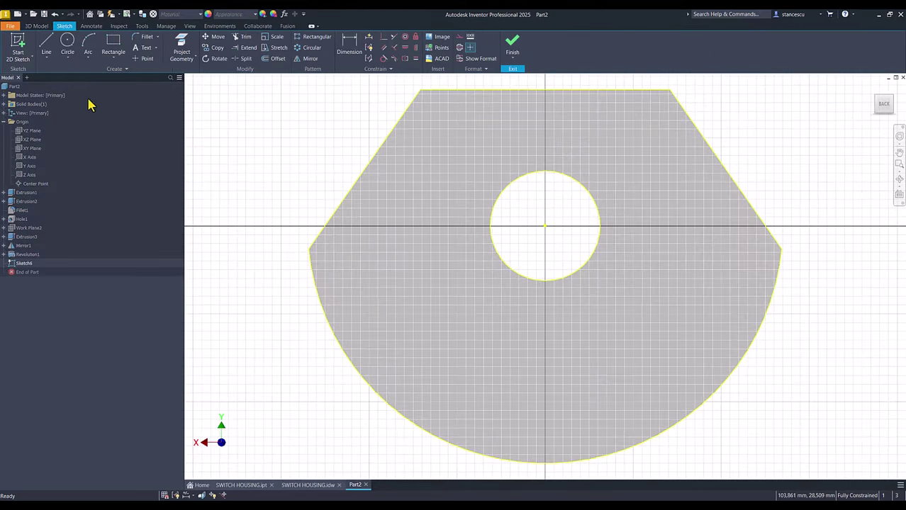
- Draw a 47,5 mm line at 10° from the central hole's centre and finish the sketch
click(45, 45)
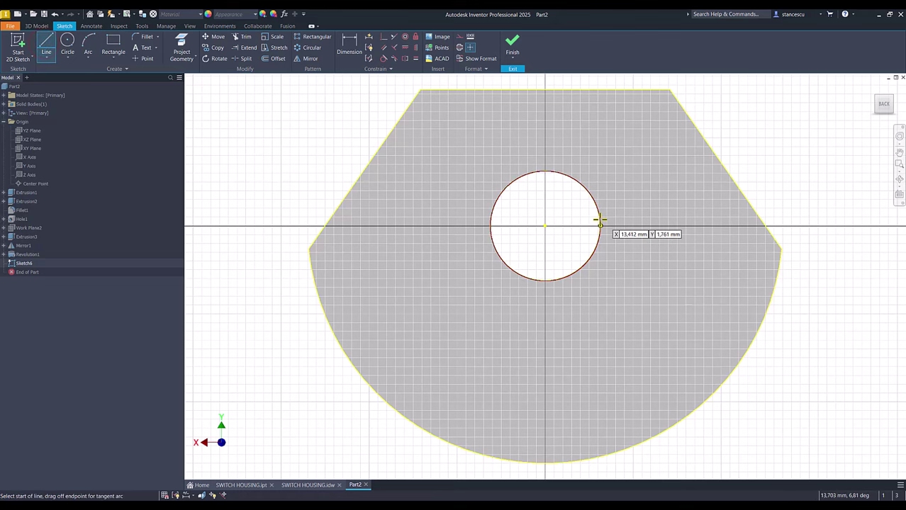
click(545, 227)
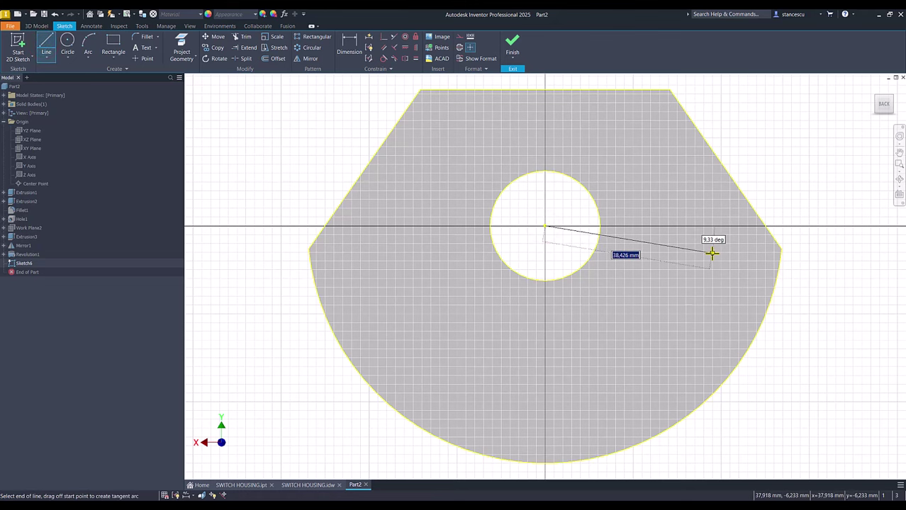
text(47,5)
key(Tab)
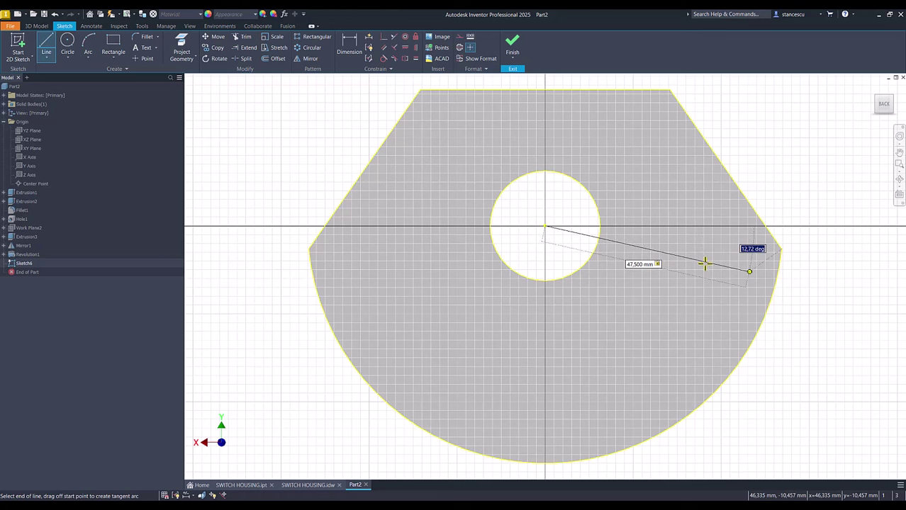
text(10)
key(Return)
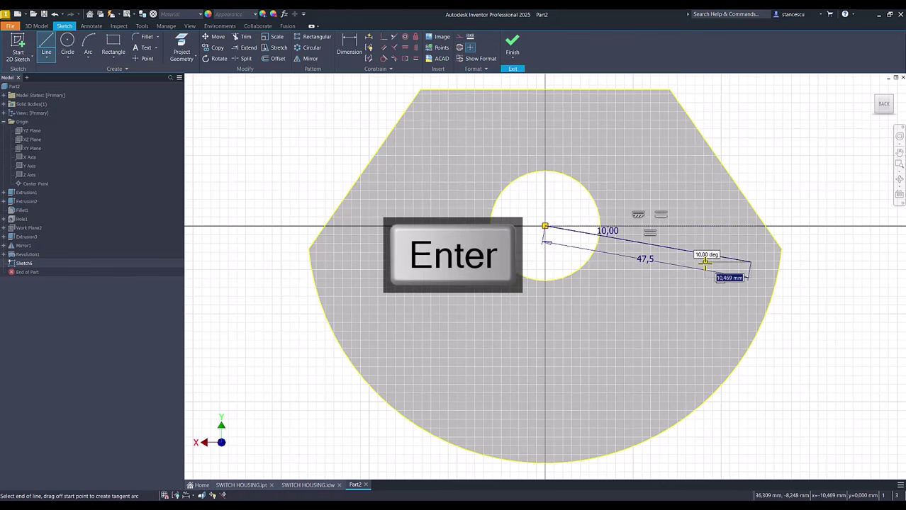
key(Escape)
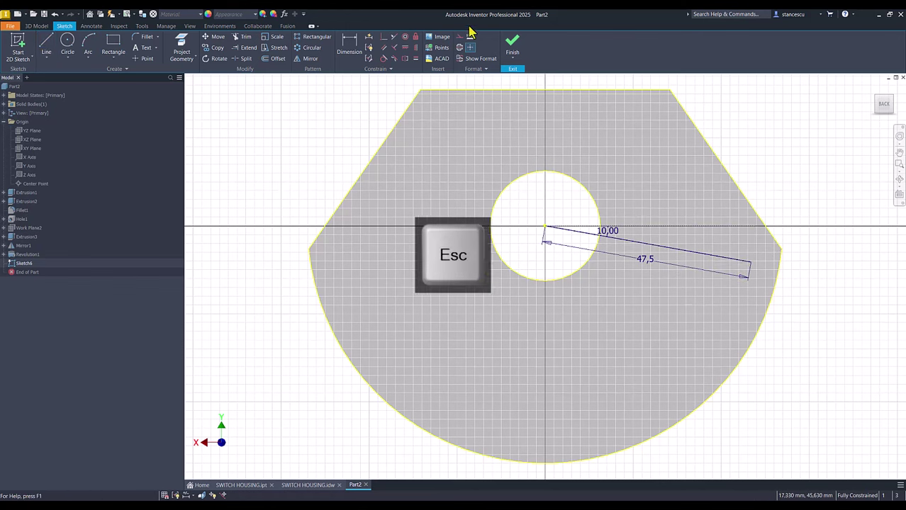
click(508, 46)
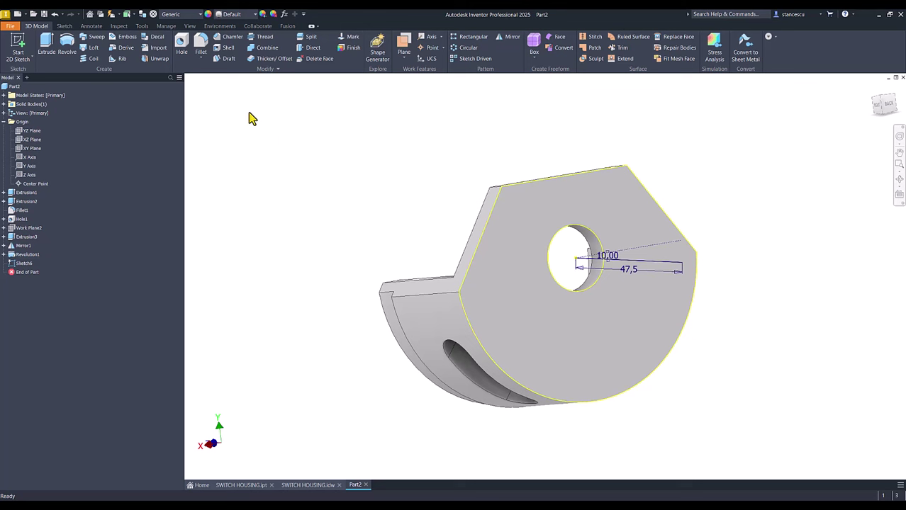
- Place a Ø6,6 hole at the line's end with an Ø11, 6 mm deep counterbore
click(183, 40)
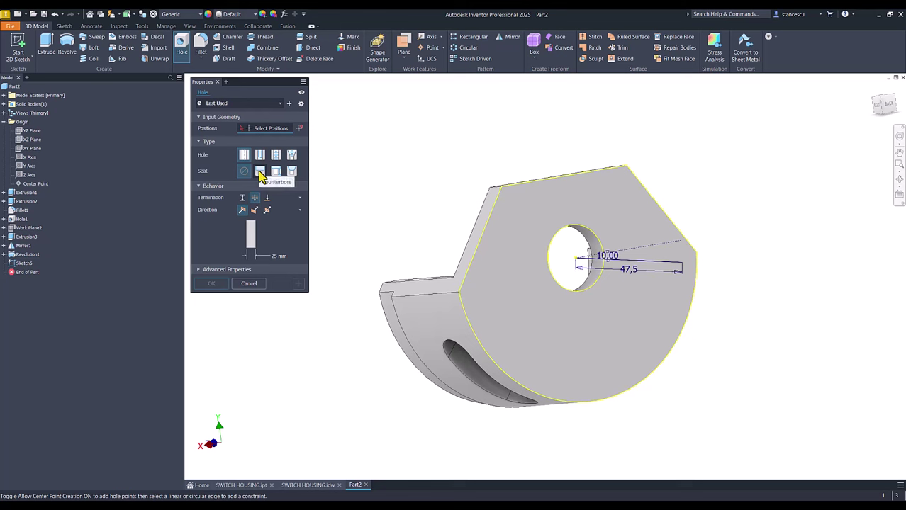
click(683, 263)
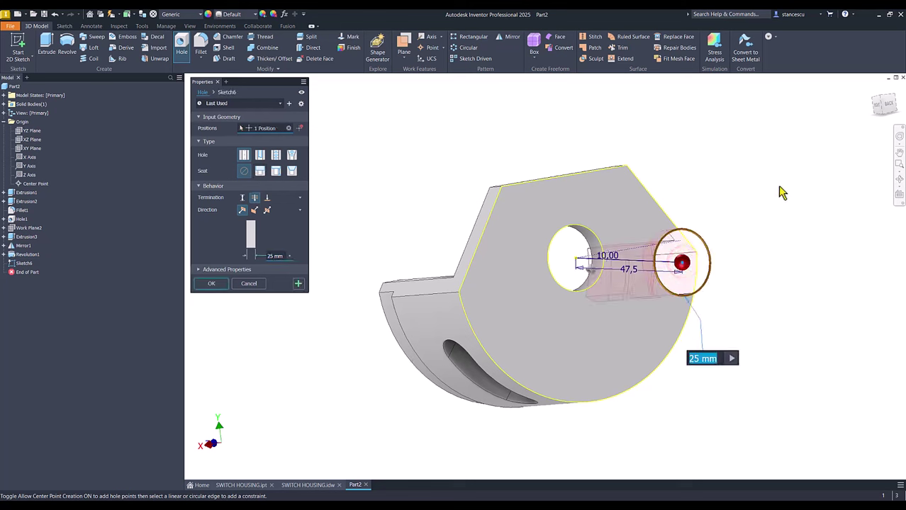
click(261, 175)
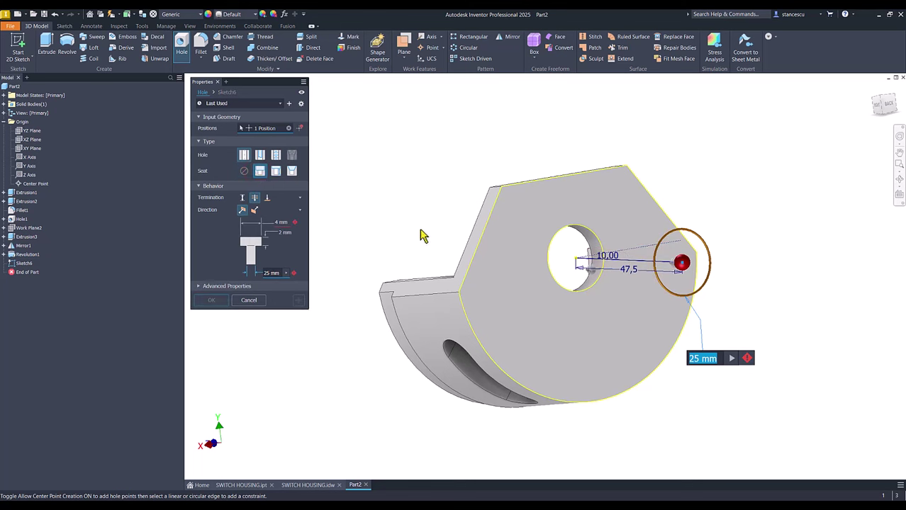
click(270, 273)
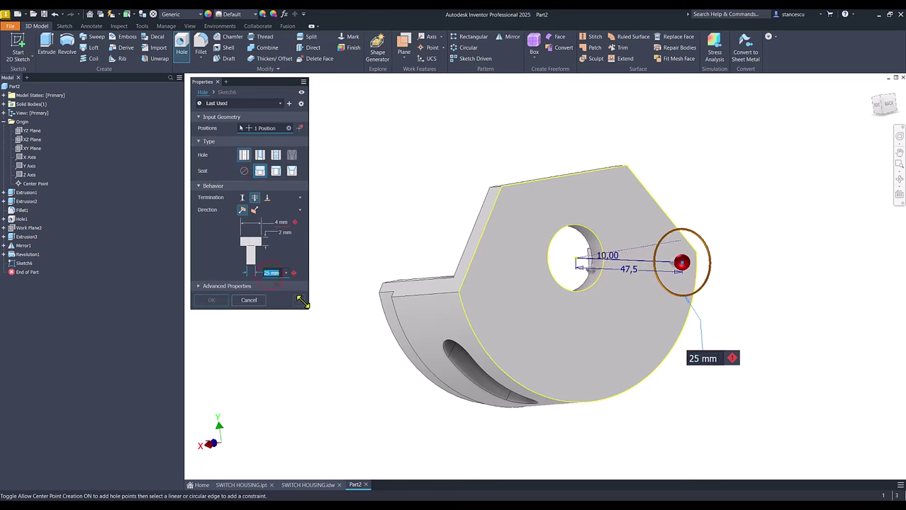
text(6,6)
click(277, 222)
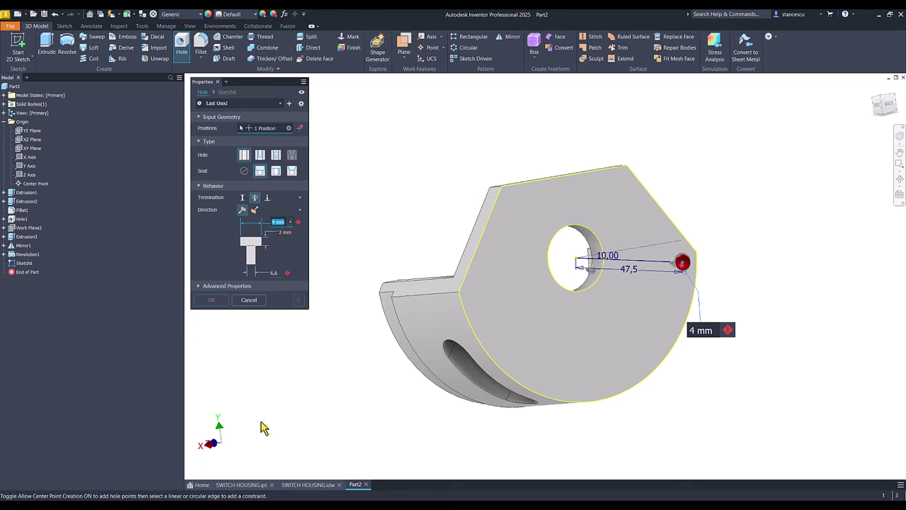
text(11)
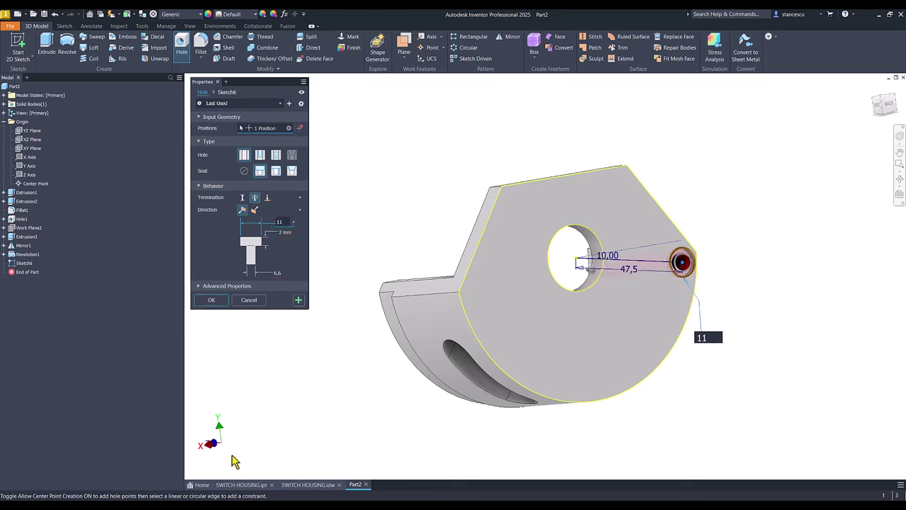
click(284, 233)
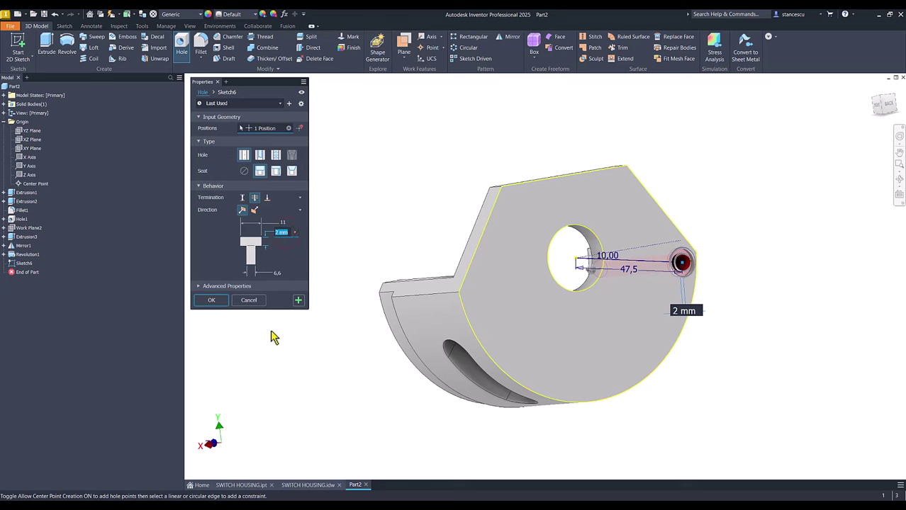
text(6)
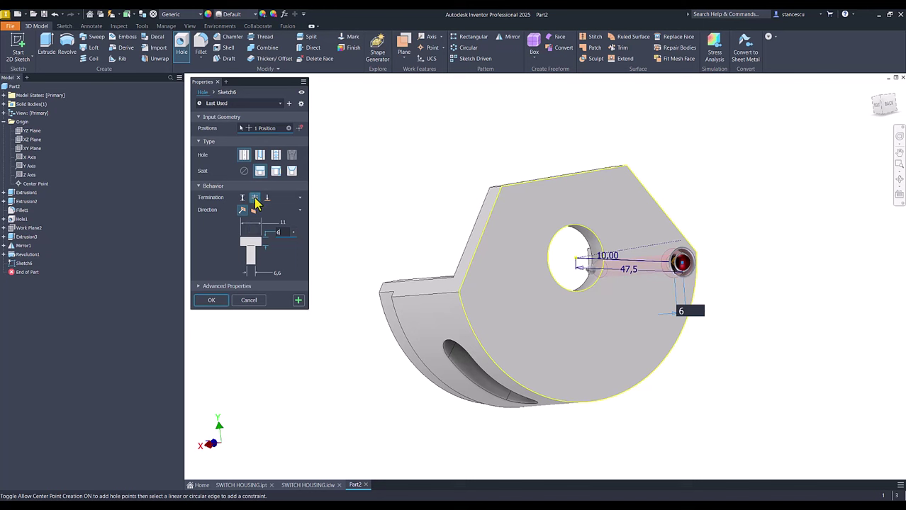
click(205, 302)
key(F6)
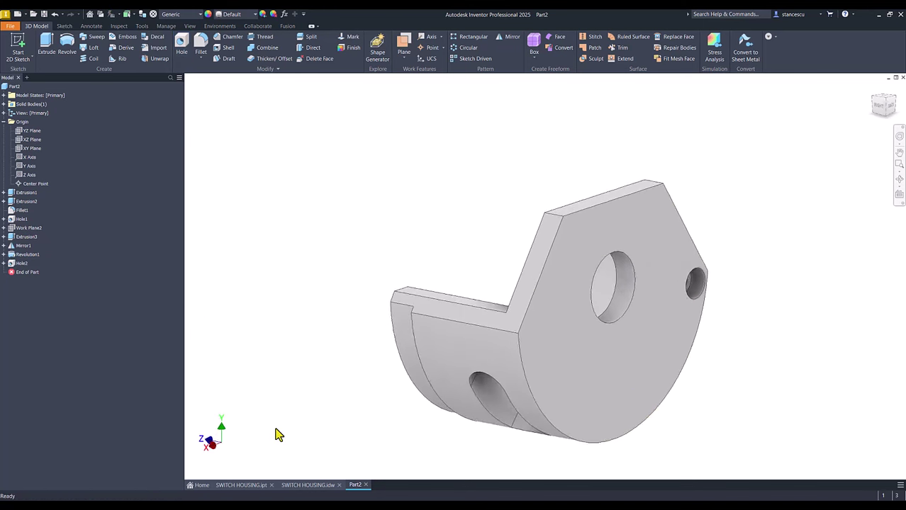
- Circularly pattern Hole2 around the rim's curved face: 5 instances over 40°*4
shift+middle_drag(278, 435, 421, 287)
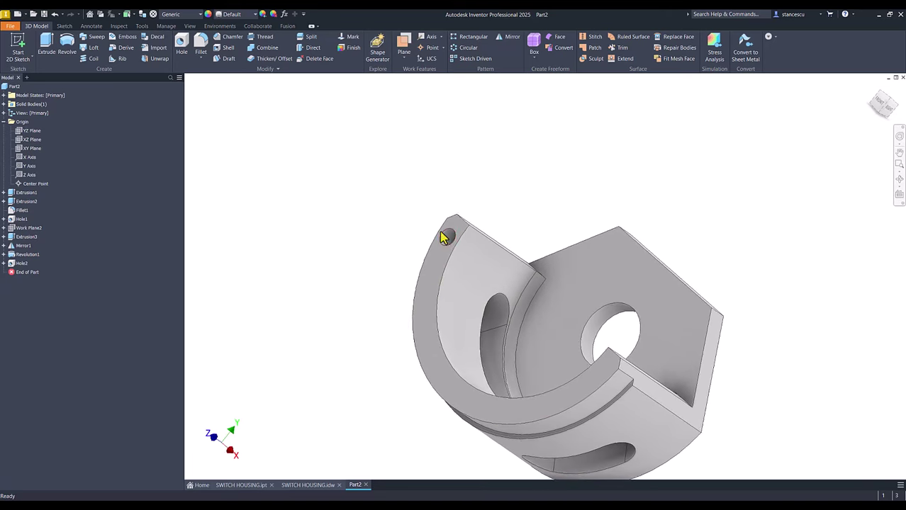
key(F6)
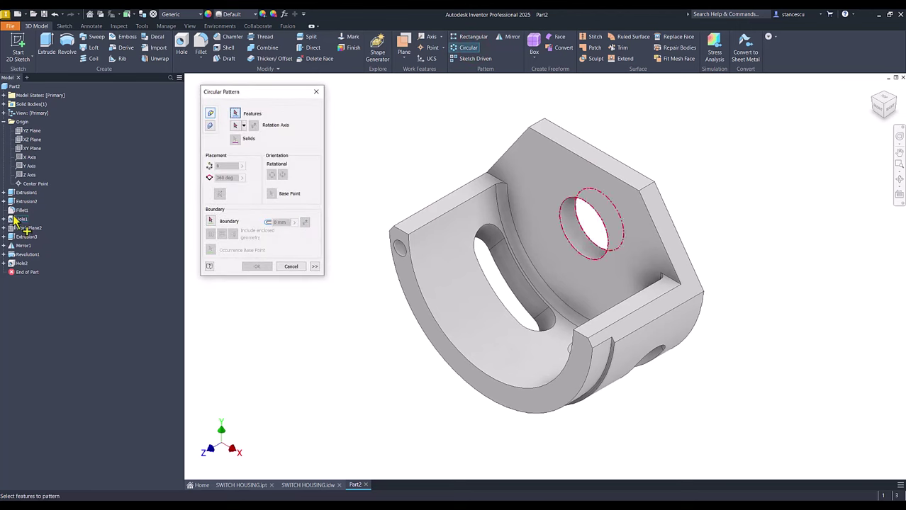
click(21, 263)
click(237, 125)
click(477, 298)
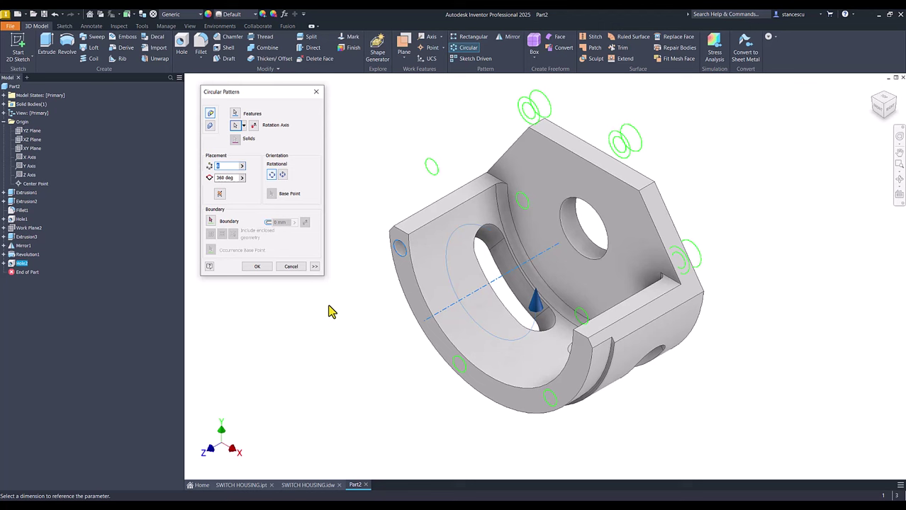
text(5)
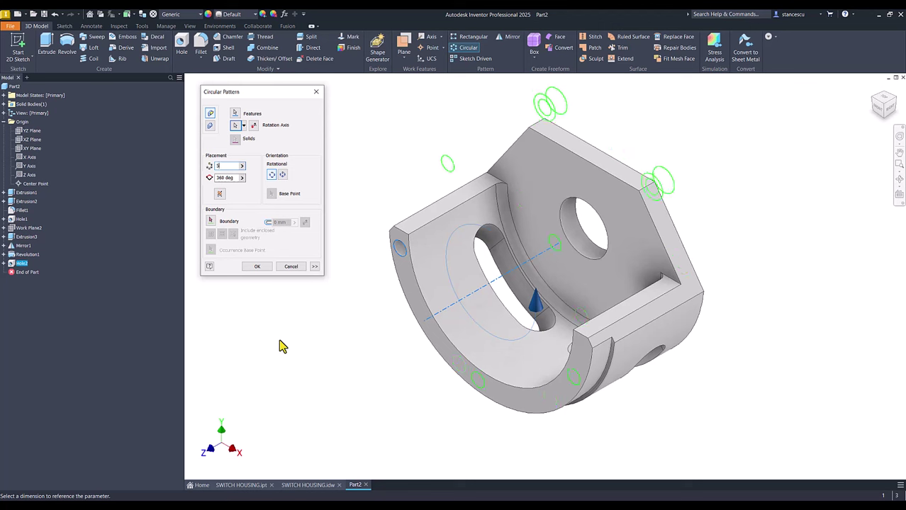
click(235, 178)
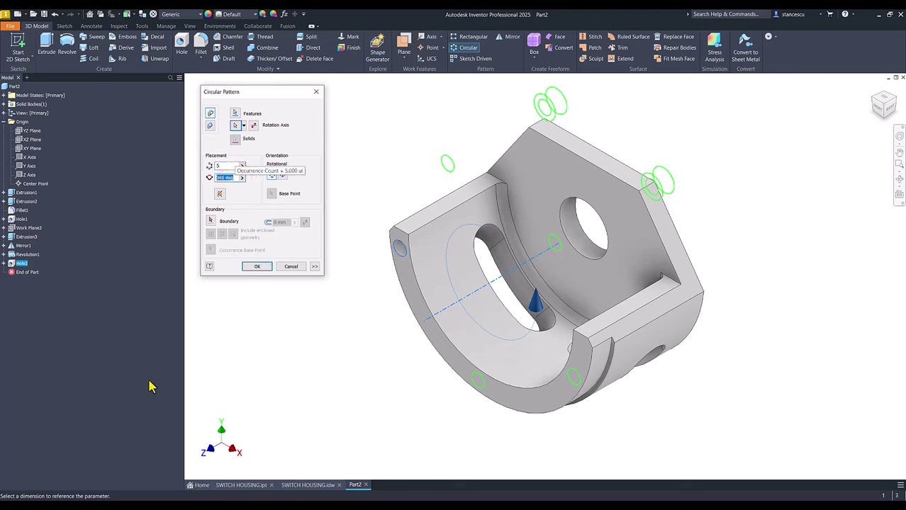
text(40)
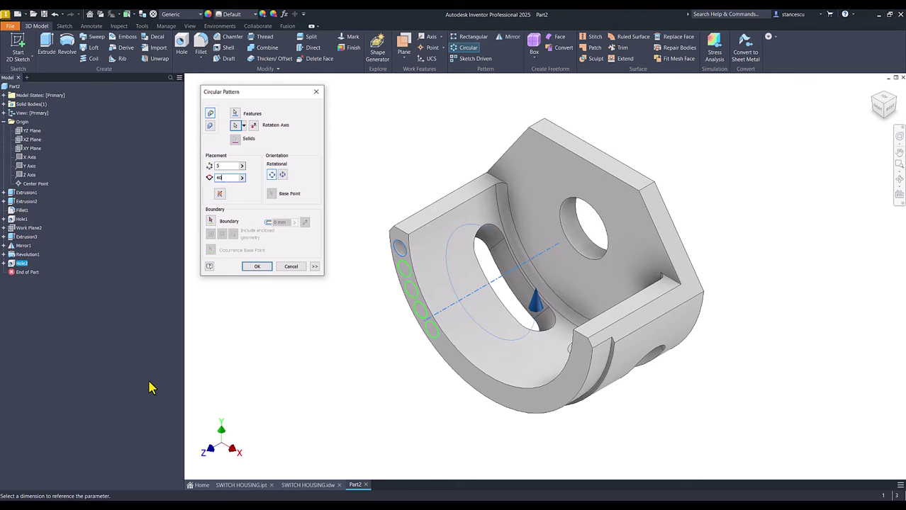
text(°*4)
click(260, 267)
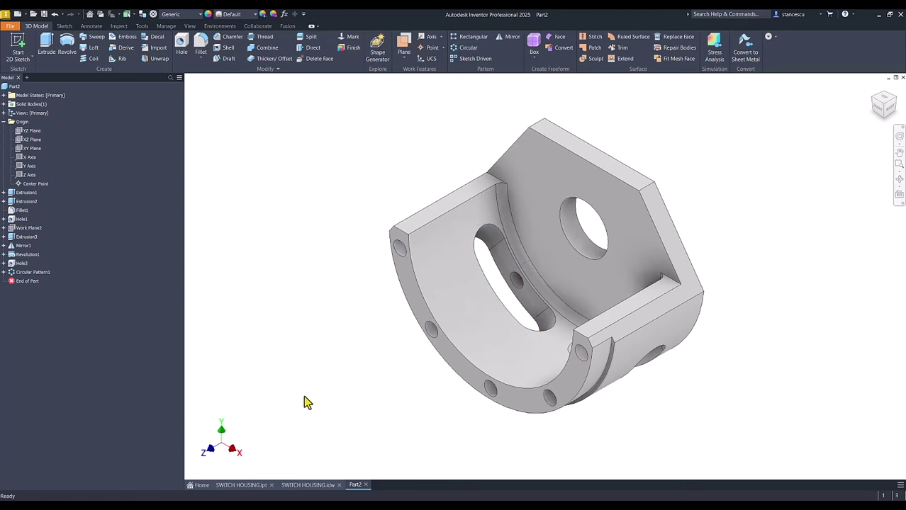
- Open the SWITCH HOUSING.idw tab, flip back to Part2, then return to the drawing sheet
click(316, 484)
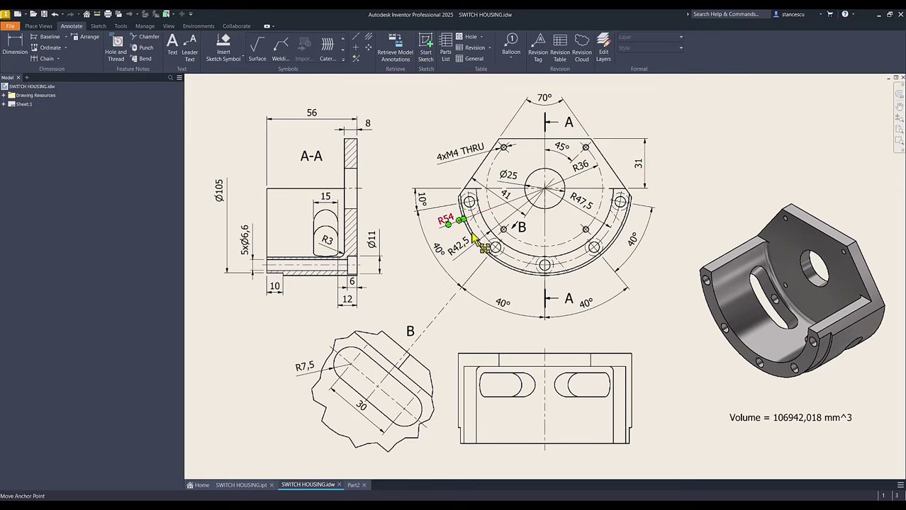
key(ctrl+Tab)
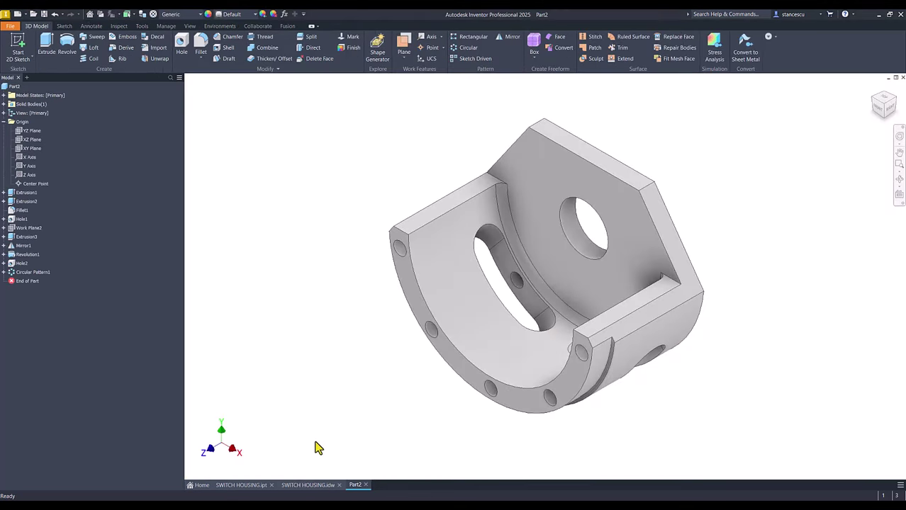
click(314, 483)
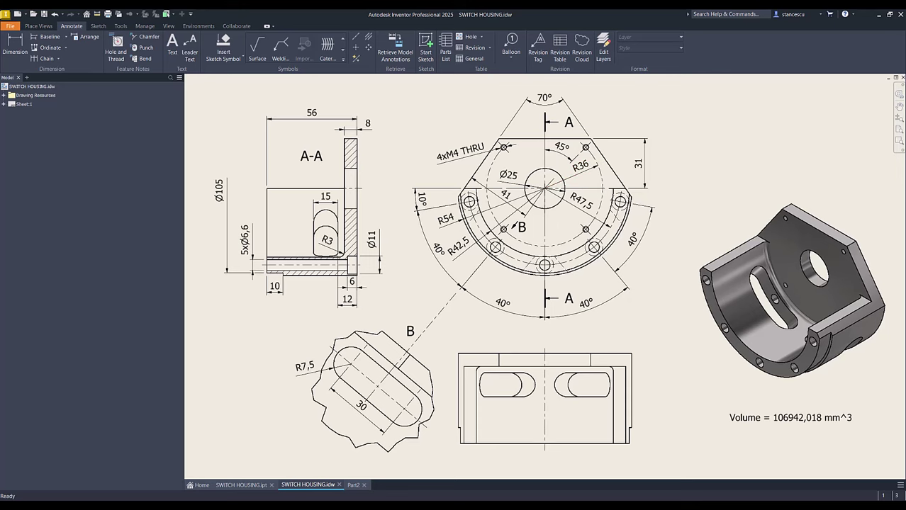
- Back in Part2, start a new sketch on the hexagonal plate face
click(352, 485)
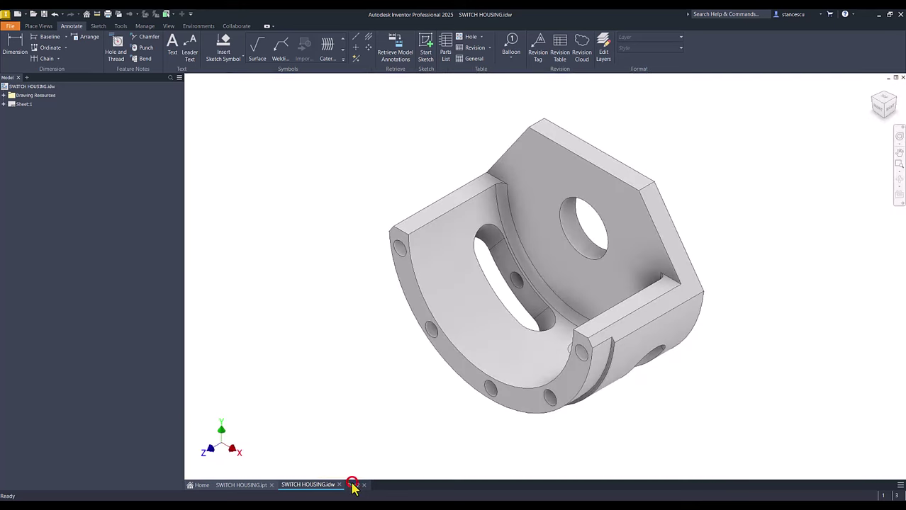
click(633, 262)
click(691, 253)
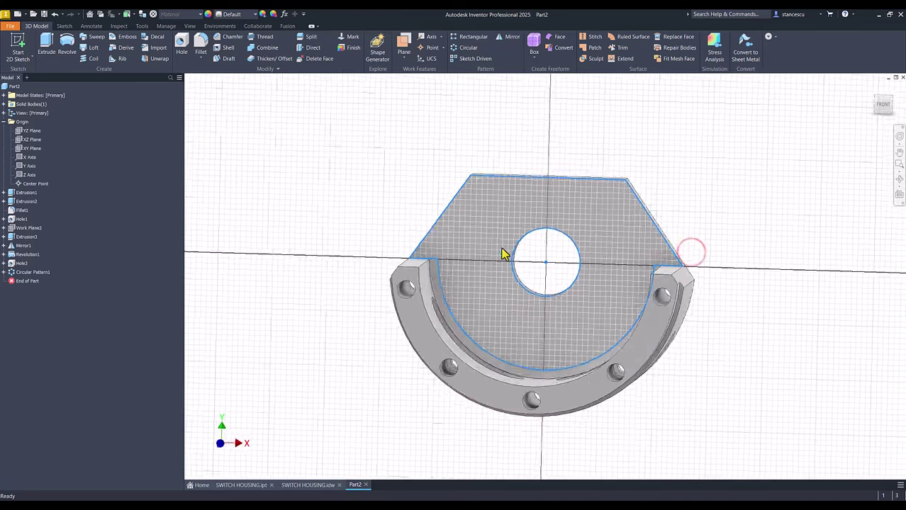
- Draw a 36 mm line at 45° from the large hole's centre and finish the sketch
click(46, 46)
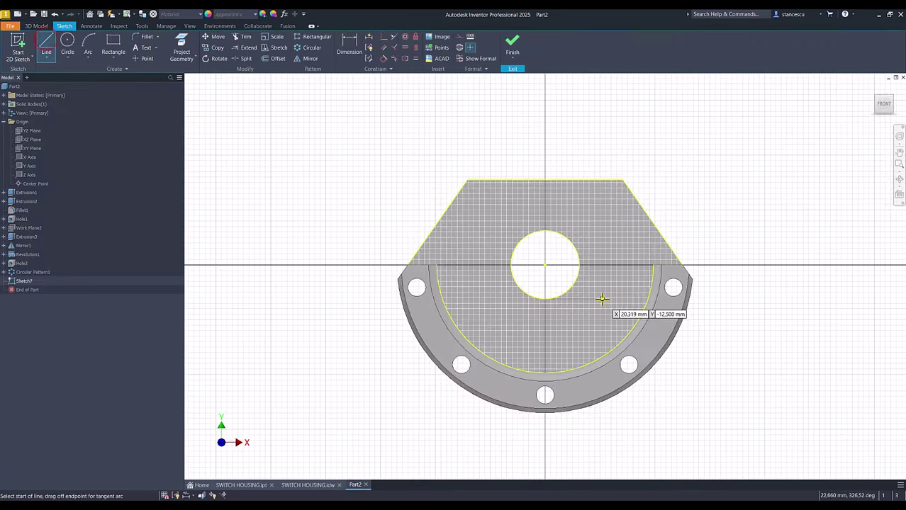
click(545, 265)
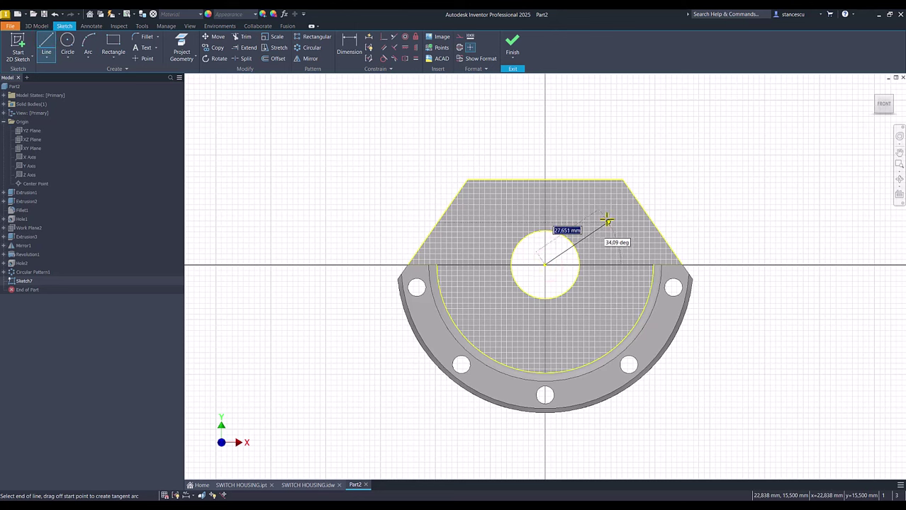
text(36)
key(Tab)
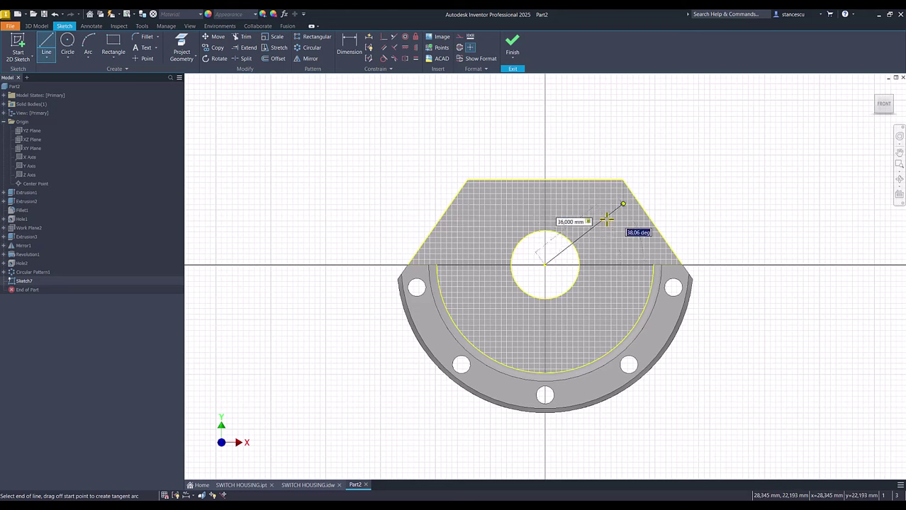
text(45)
key(Return)
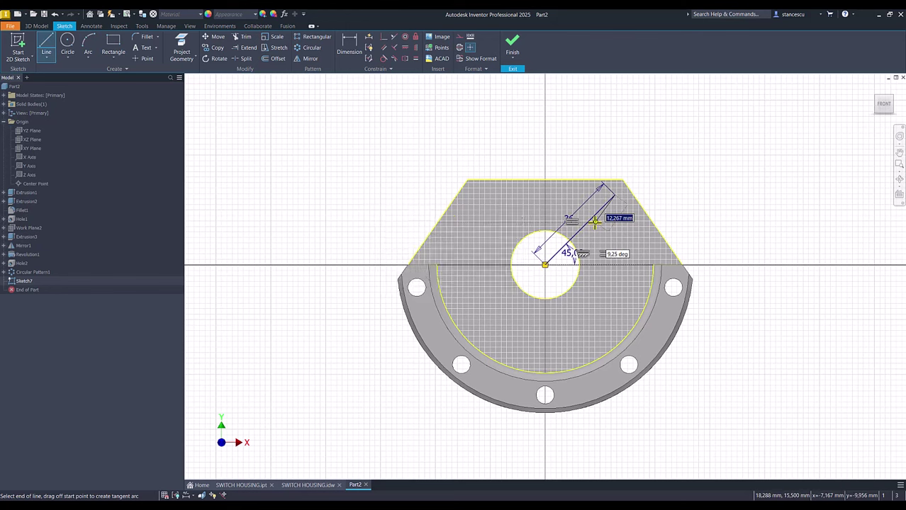
key(Escape)
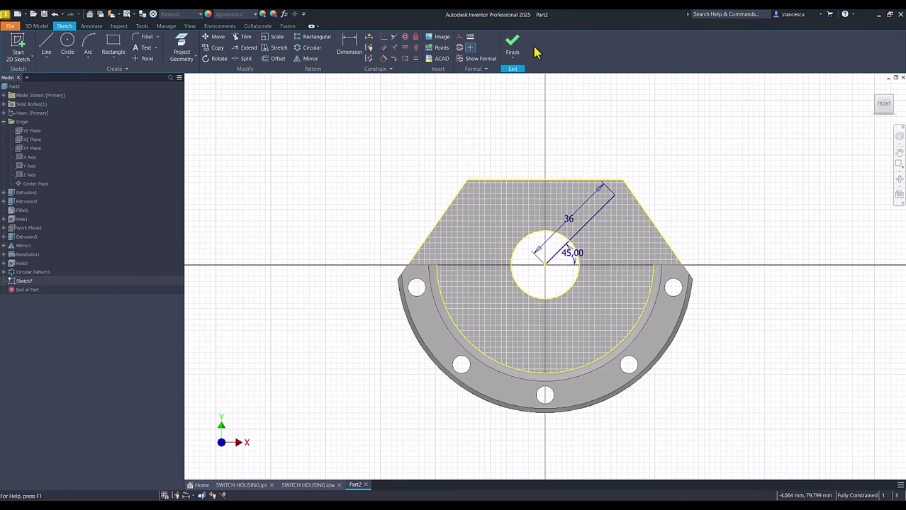
click(513, 54)
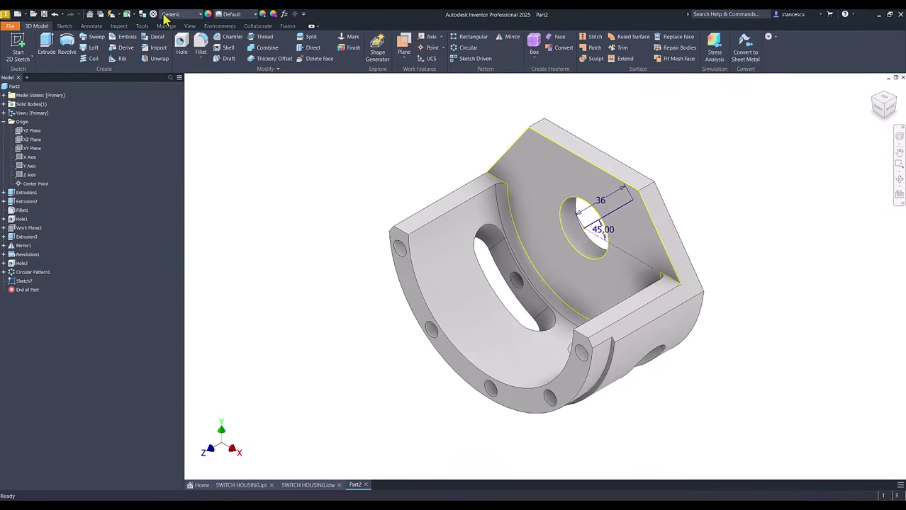
- Add a plain tapped ISO Metric M4 hole at the end of the 45° line
click(181, 45)
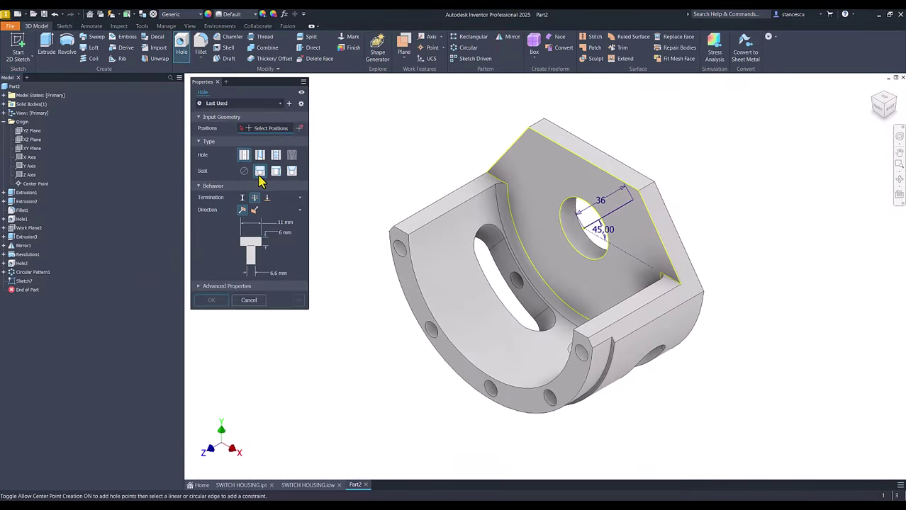
click(244, 171)
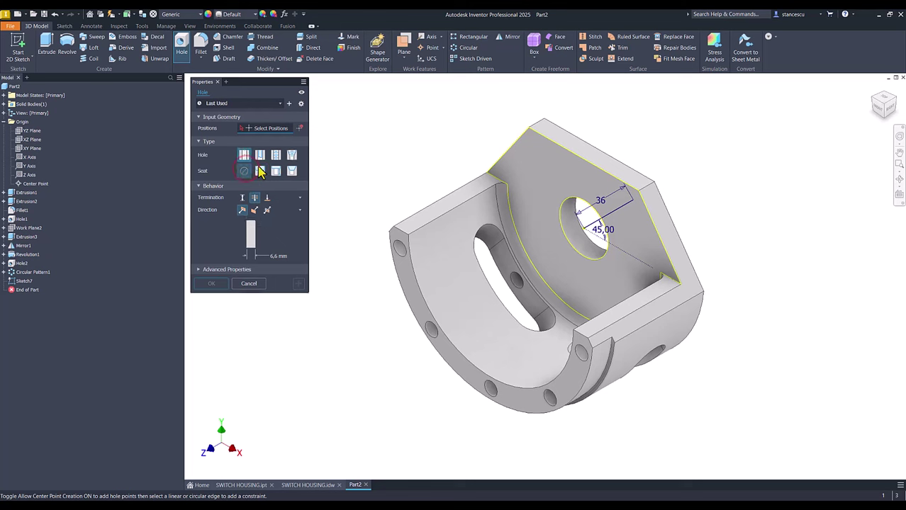
click(275, 156)
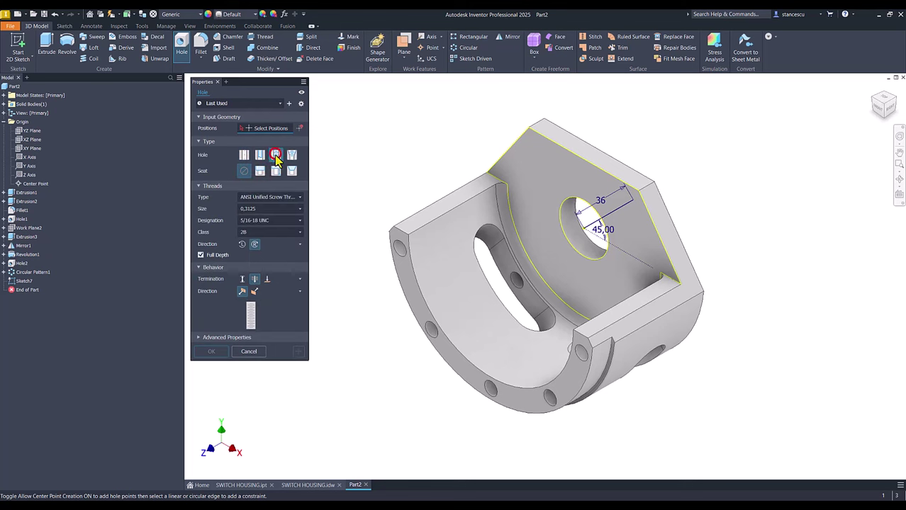
click(267, 200)
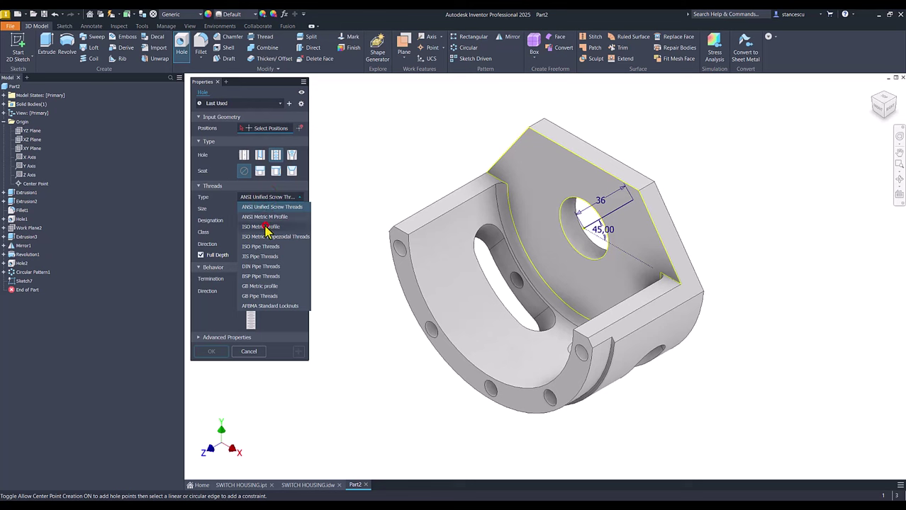
click(266, 228)
click(263, 210)
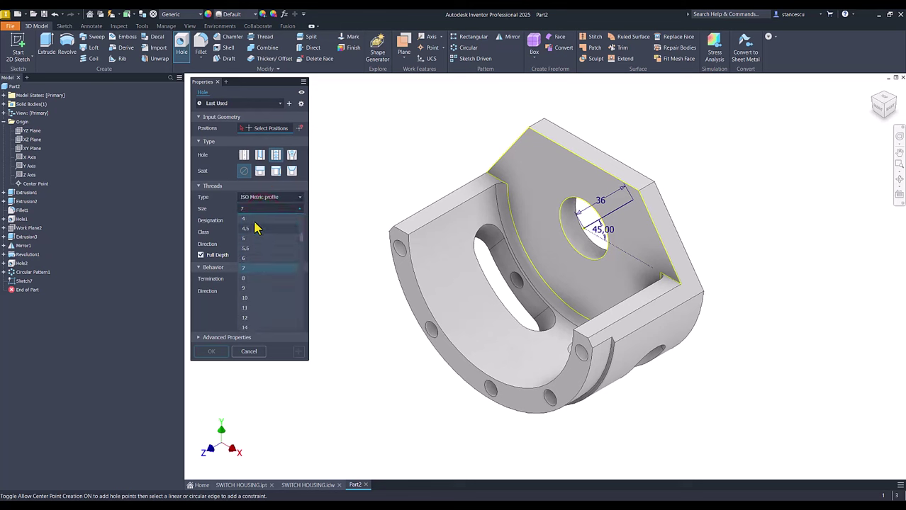
click(255, 219)
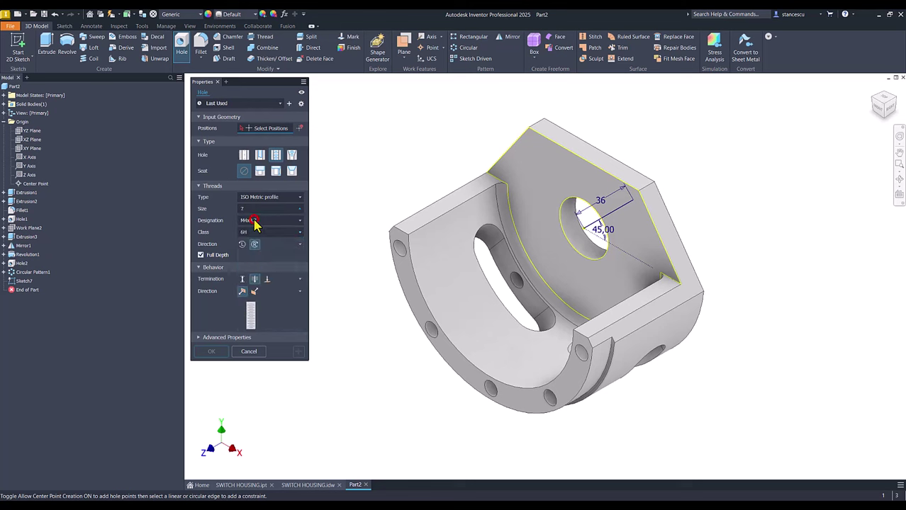
click(633, 201)
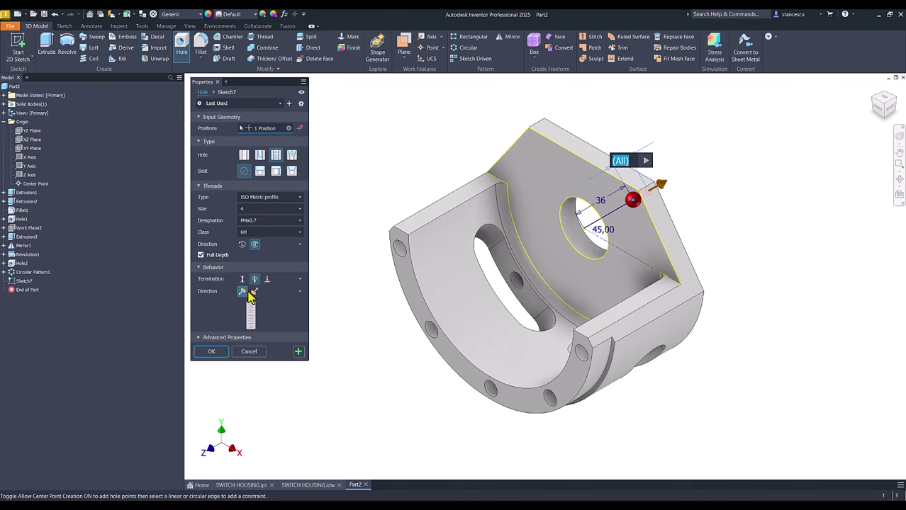
click(211, 352)
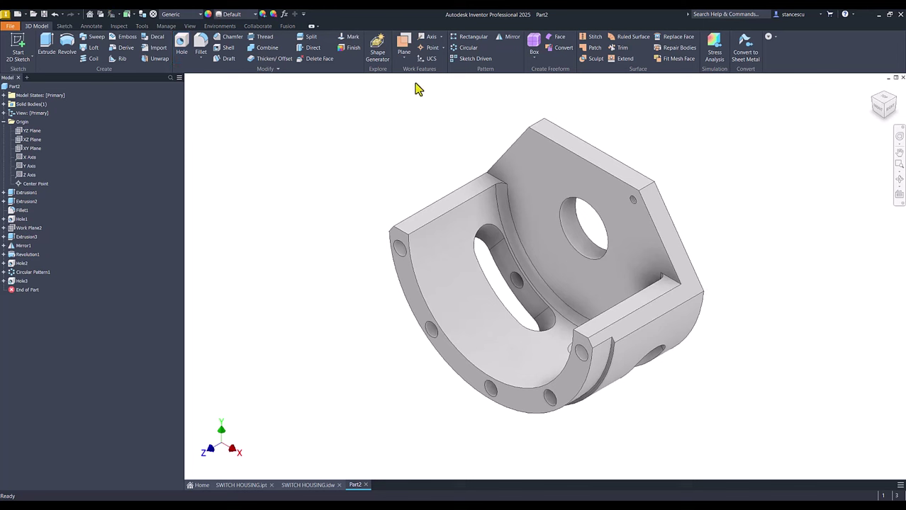
- Circular-pattern the M4 threaded hole four times over 360° about the Z axis
click(467, 49)
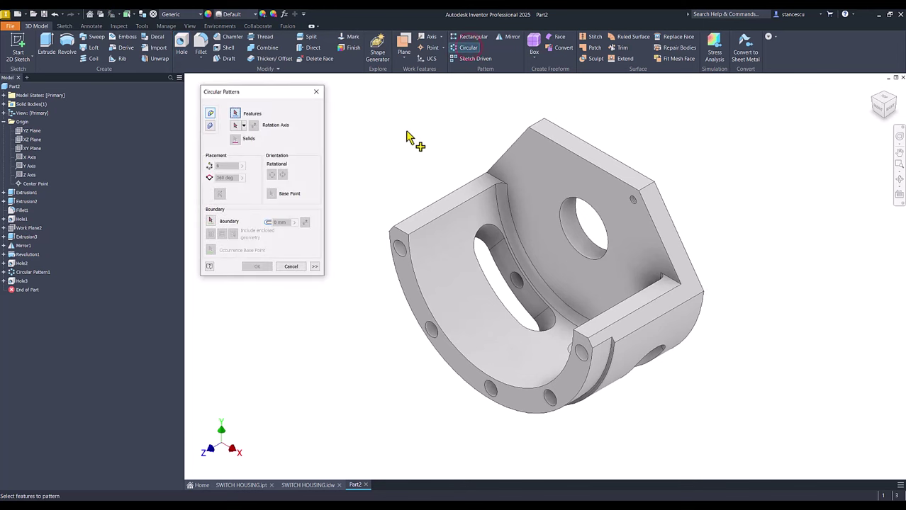
click(17, 281)
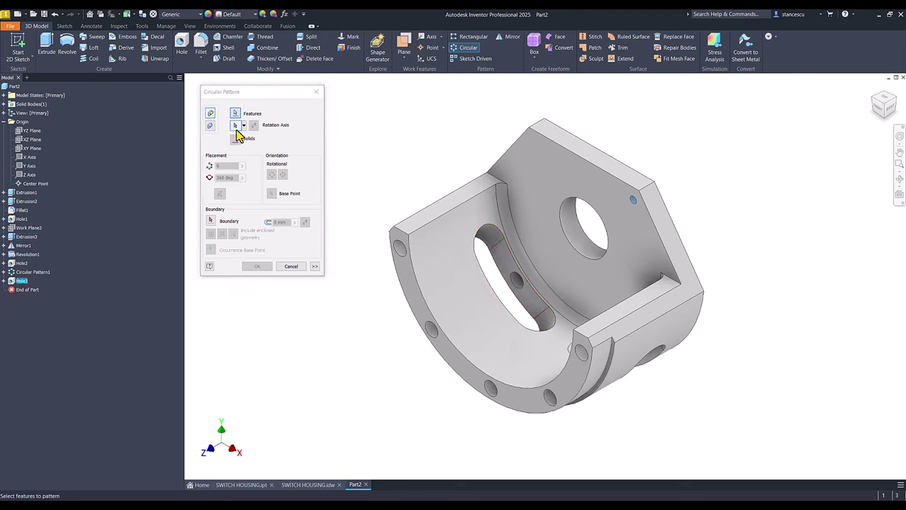
click(236, 127)
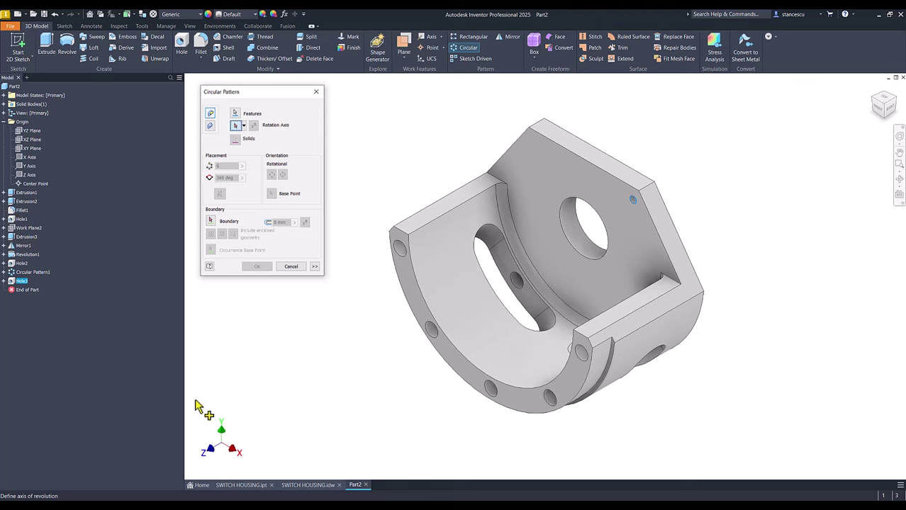
click(29, 174)
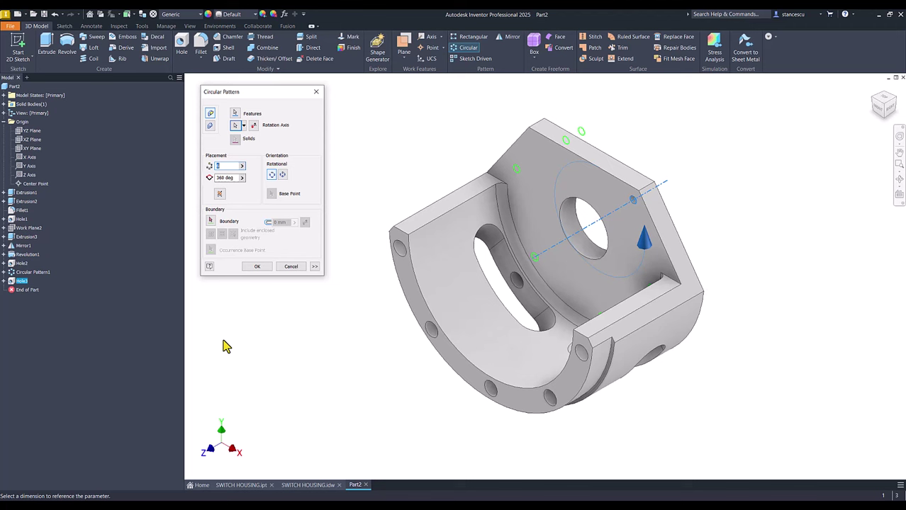
click(261, 265)
key(F6)
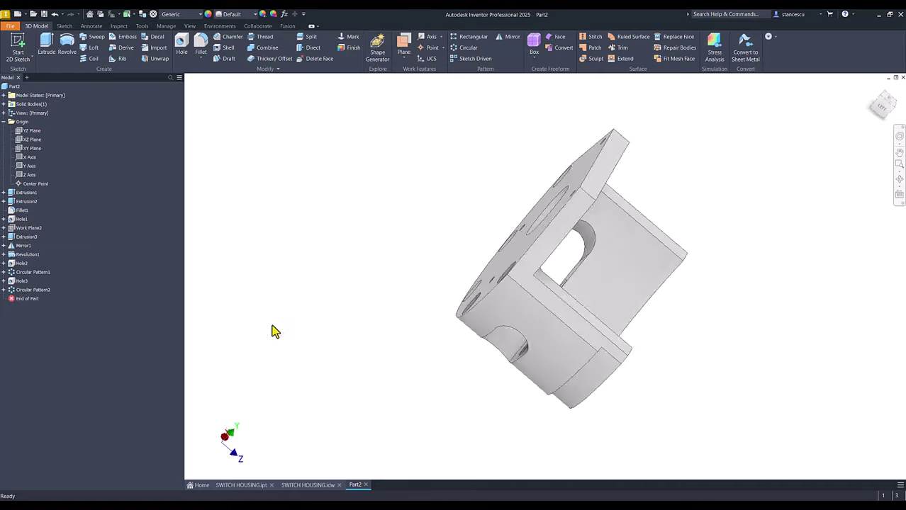
key(F6)
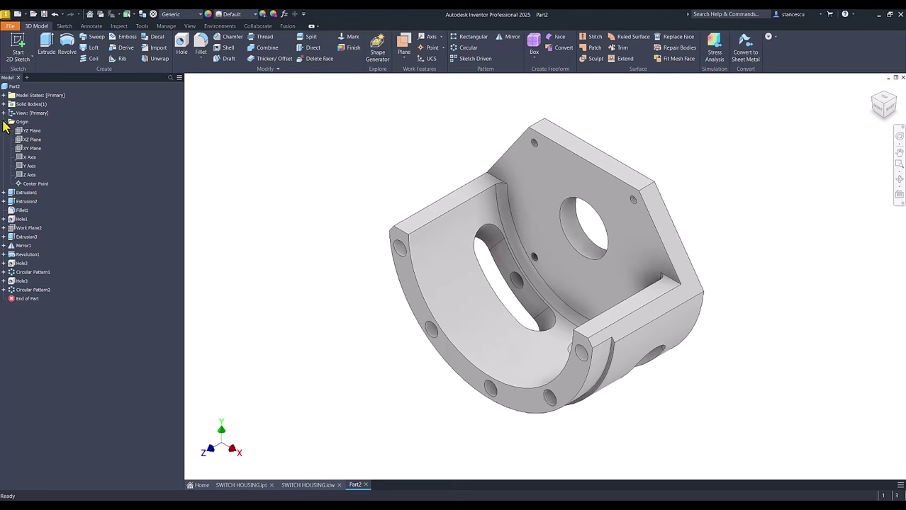
- Update Part2's physical properties in iProperties and copy its 106942,018 mm^3 volume
click(3, 122)
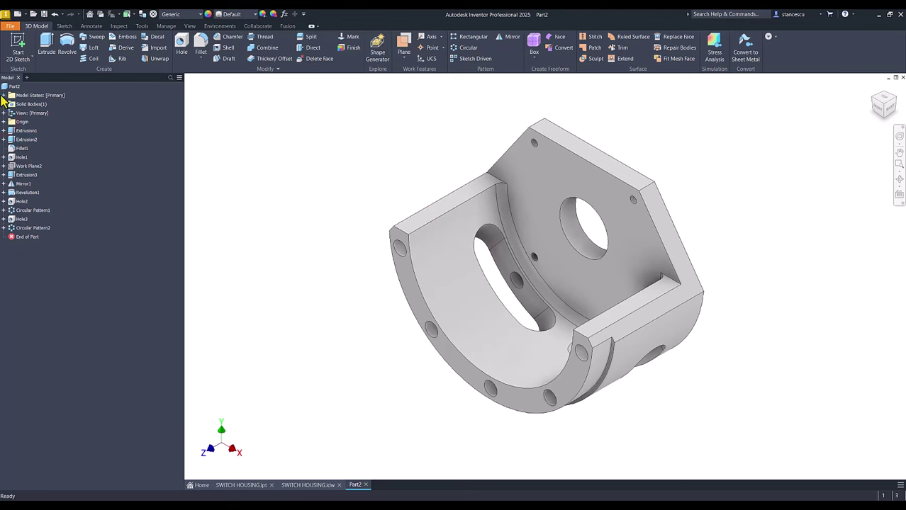
click(8, 86)
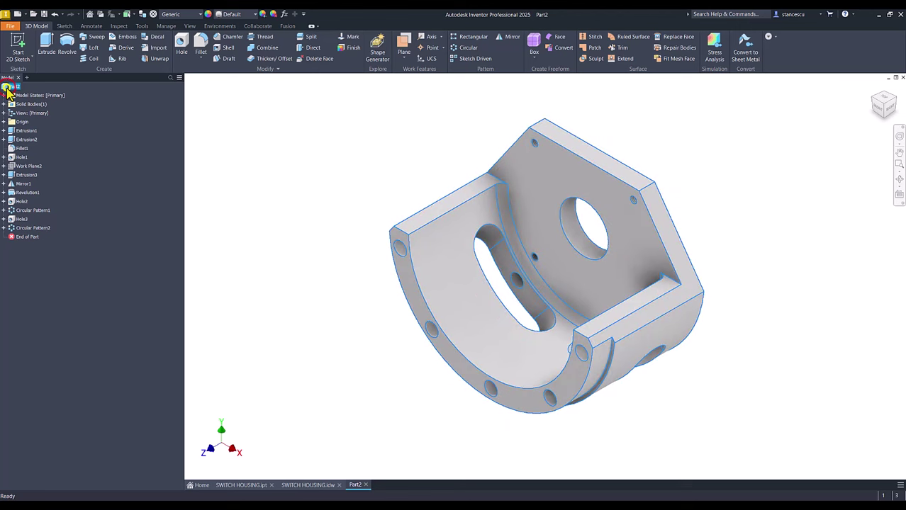
right_click(7, 87)
click(39, 223)
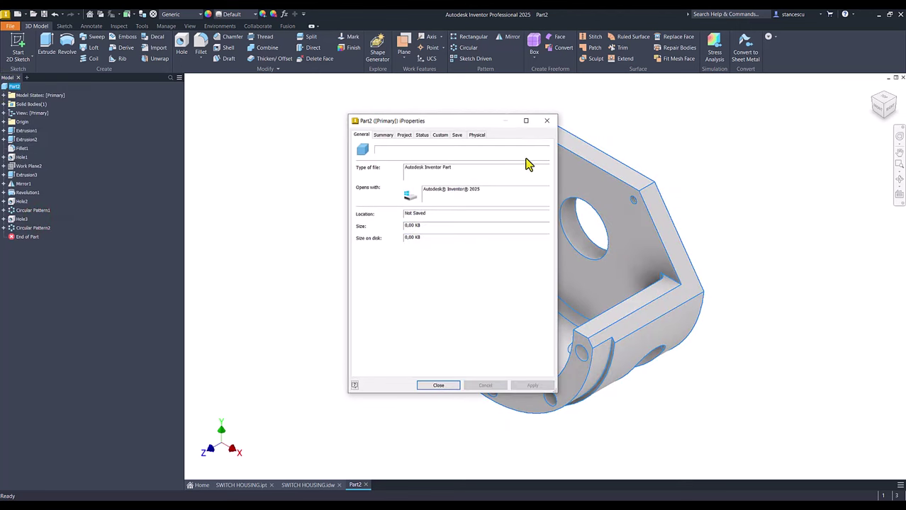
click(476, 135)
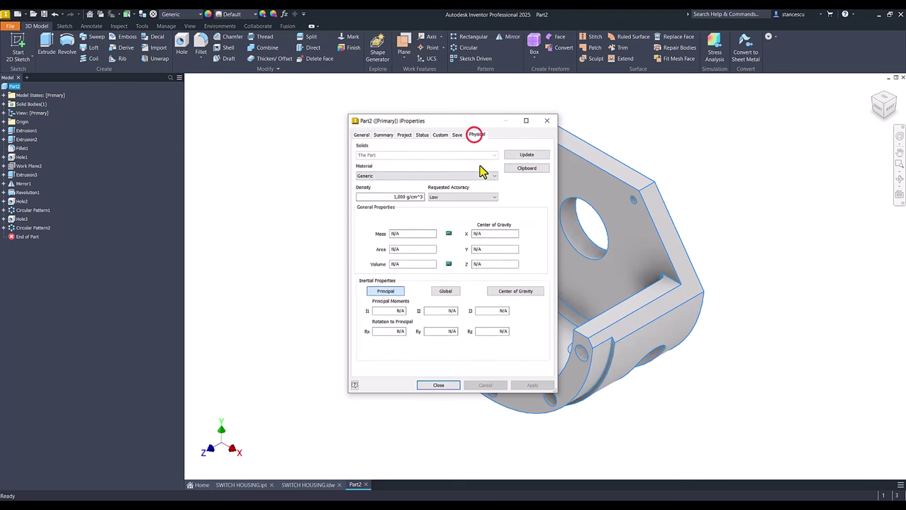
click(525, 154)
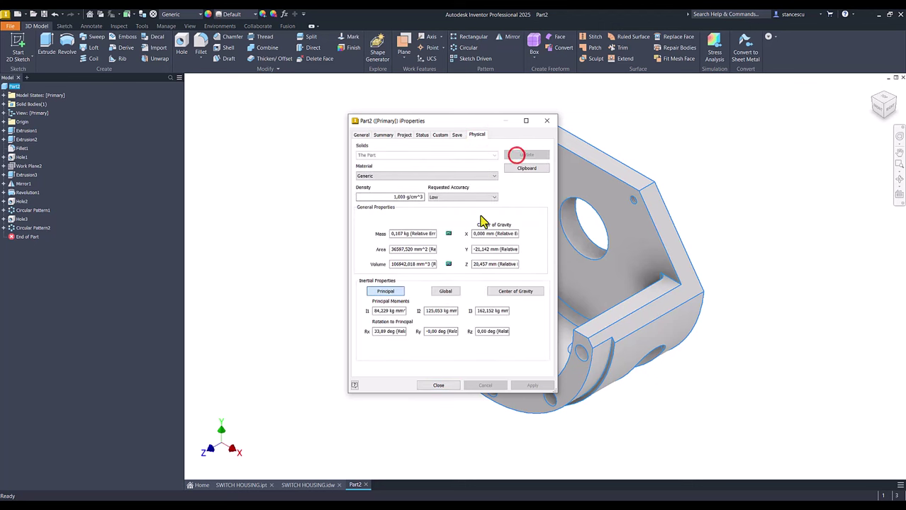
click(428, 264)
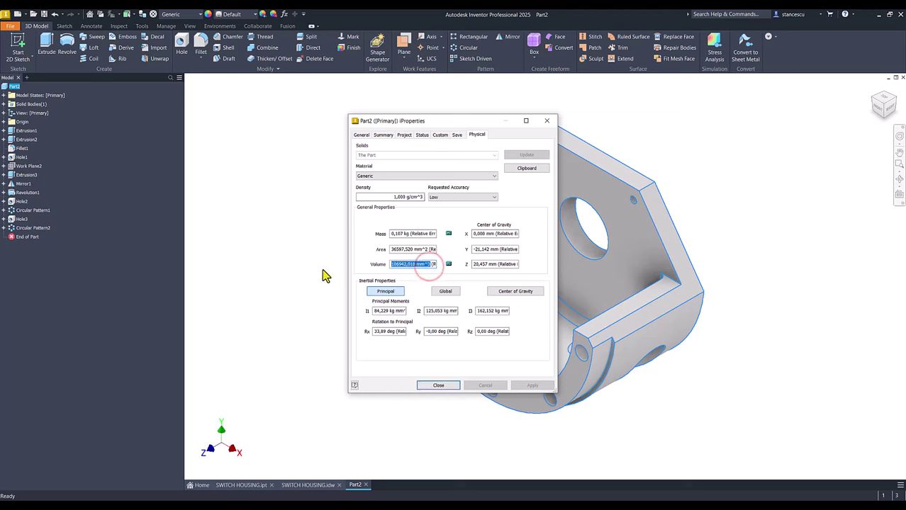
key(ctrl+c)
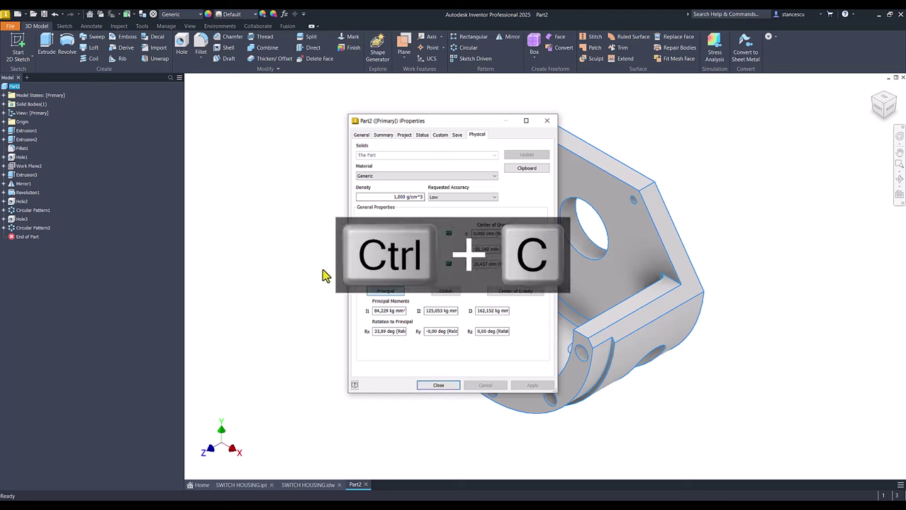
click(429, 383)
- Paste the copied volume into the drawing's Volume note to compare, then cancel the edit
click(298, 487)
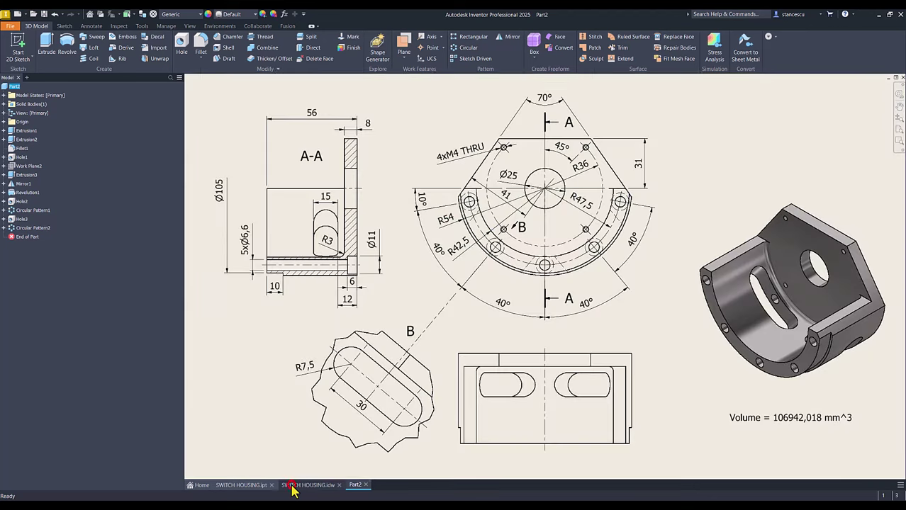
double_click(821, 418)
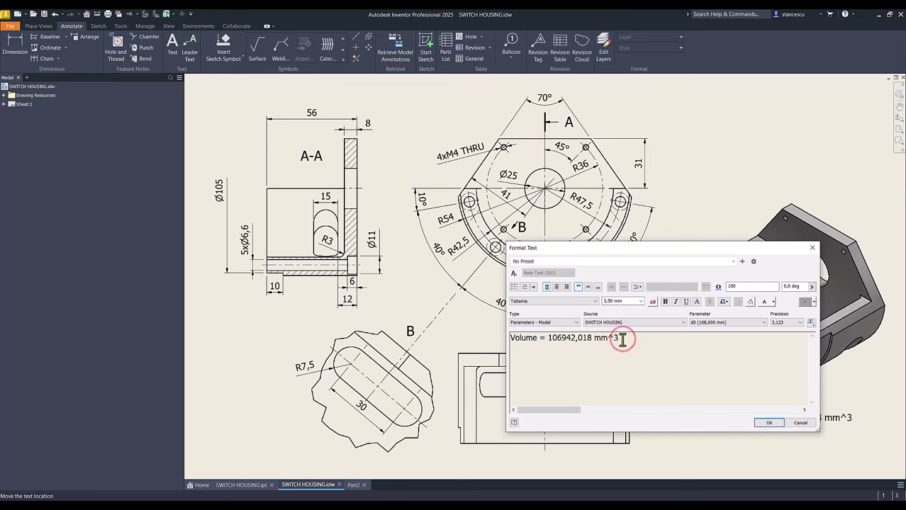
key(Return)
key(ctrl+v)
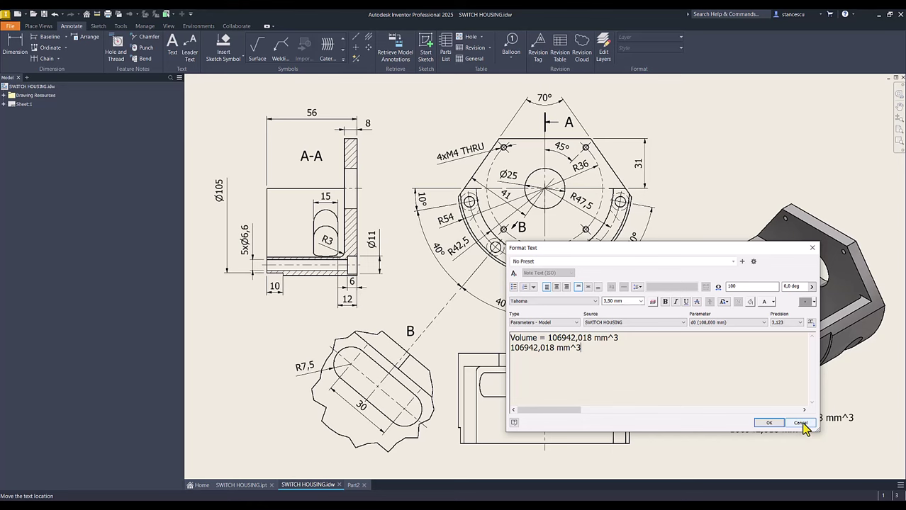
click(802, 424)
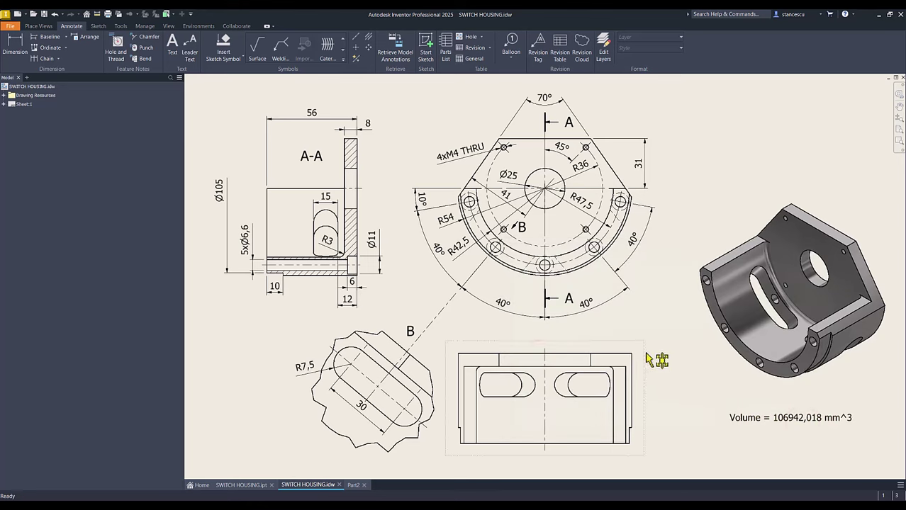
click(353, 485)
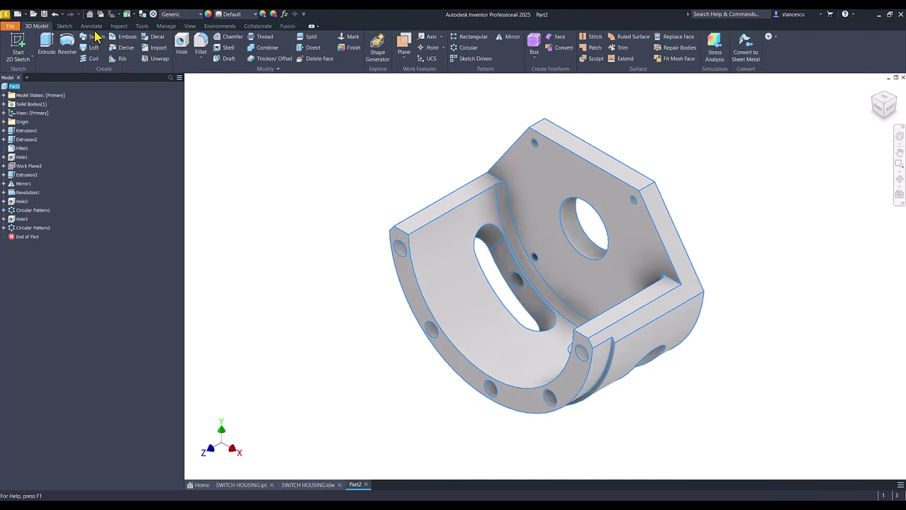
- Assign Steel, Carbon from the Quick Access Toolbar material list
click(182, 16)
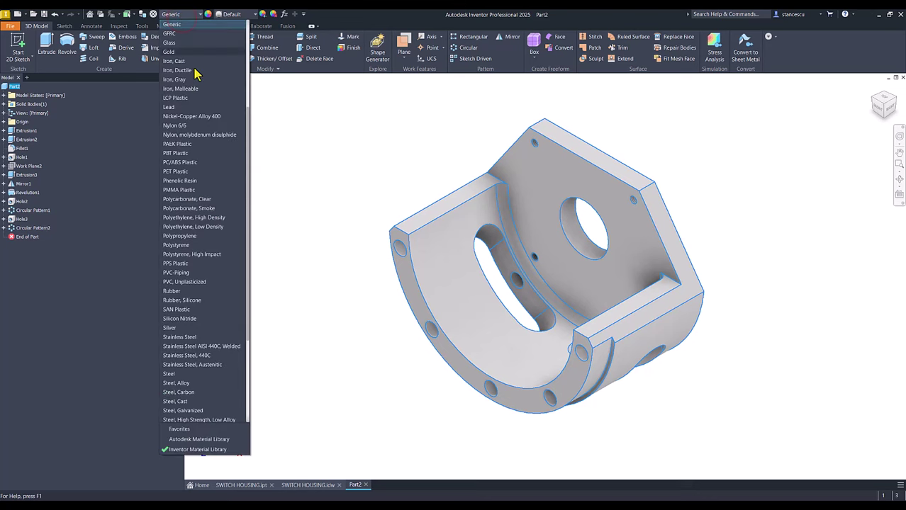
scroll(197, 283, down, 2)
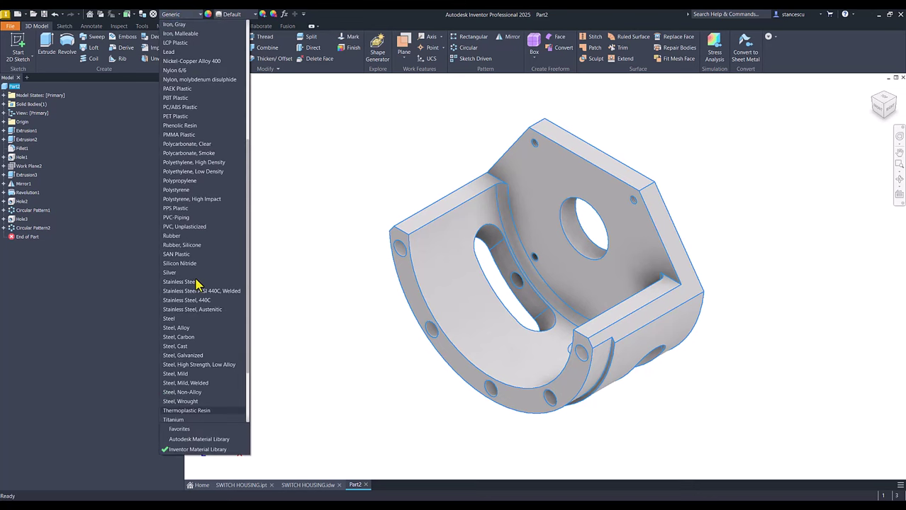
click(186, 337)
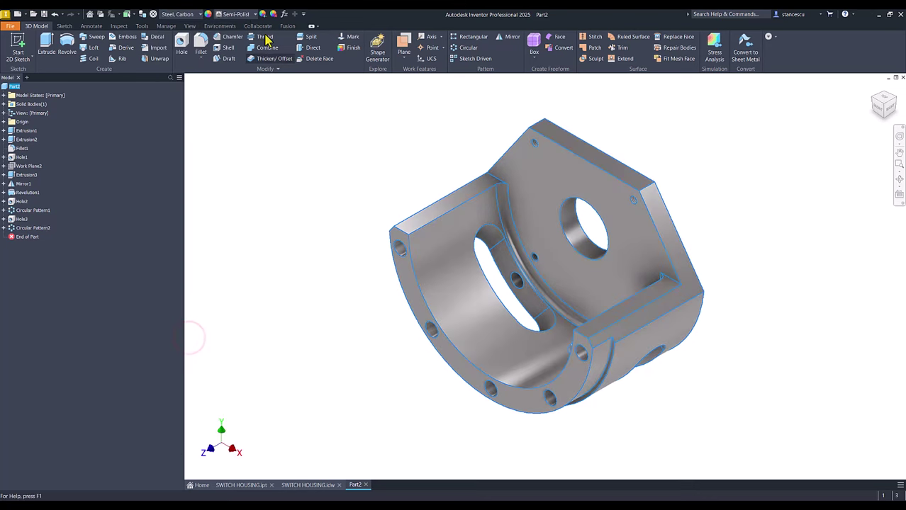
- Switch the lighting style from Default IBL to Default Lights
click(190, 25)
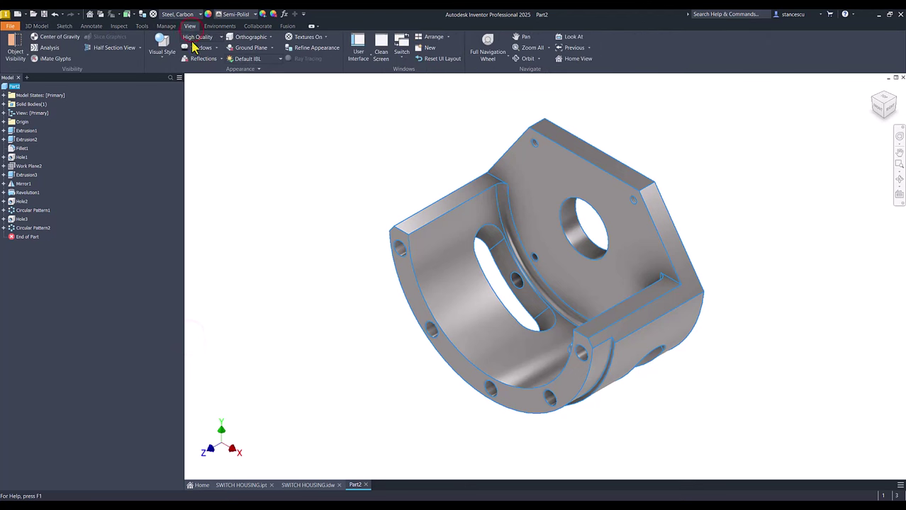
click(245, 59)
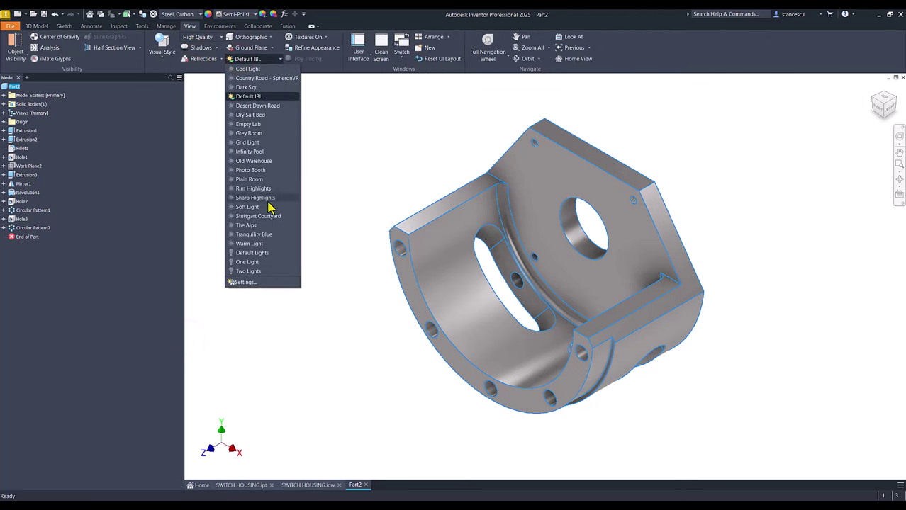
click(264, 253)
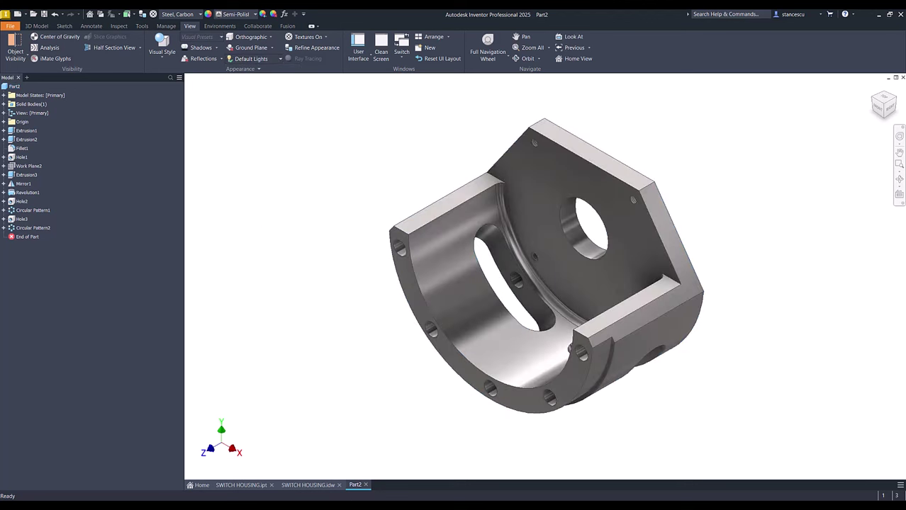
- Compare with the original SWITCH HOUSING part, then return to Part2
click(241, 486)
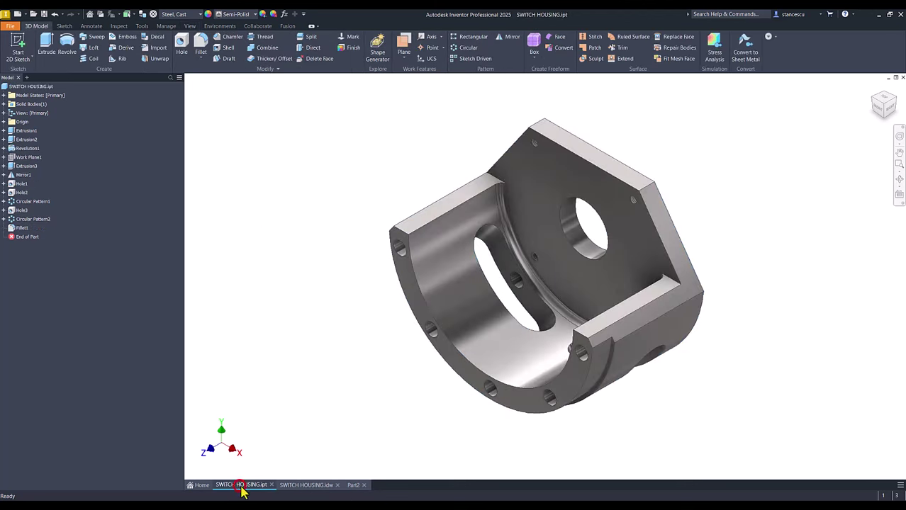
click(354, 485)
click(250, 484)
click(354, 486)
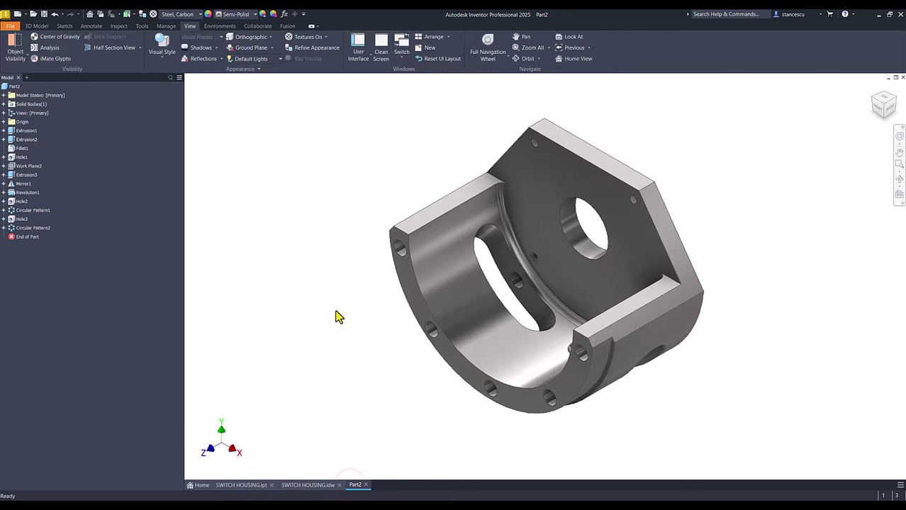